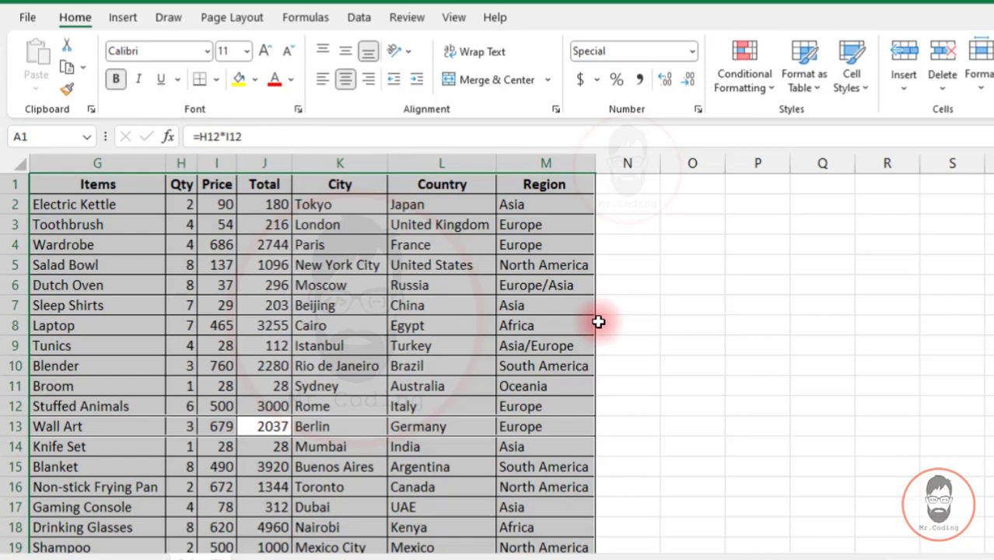
# - List the source records behind the Europe/Asia Qtr1 total on a new sheet and return to the Sales (3) pivot table
pyautogui.click(132, 554)
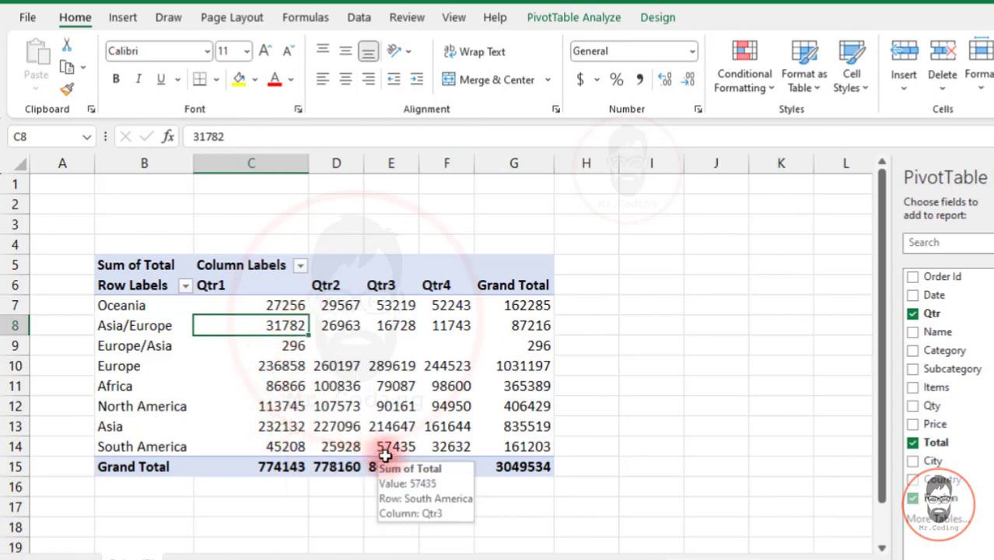
pyautogui.doubleClick(288, 346)
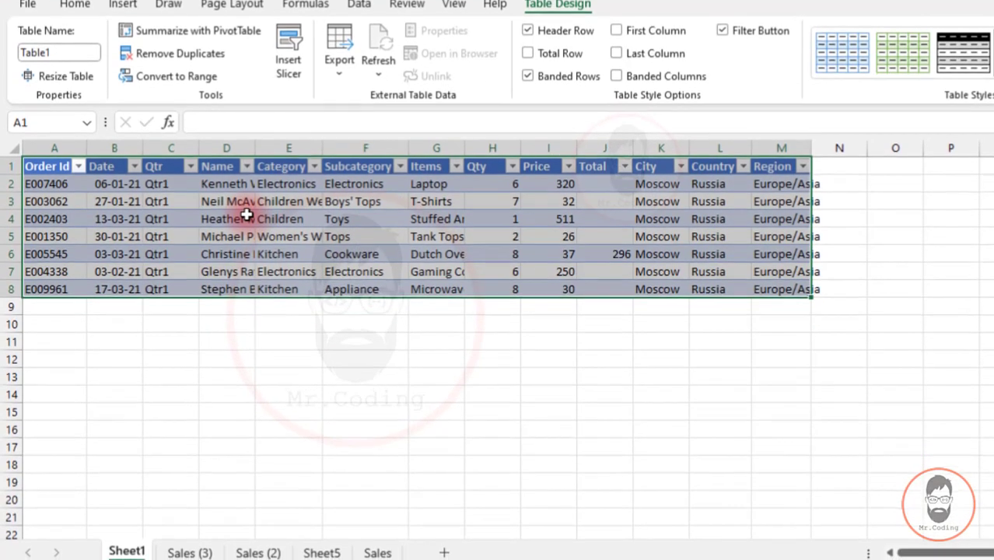
pyautogui.click(190, 552)
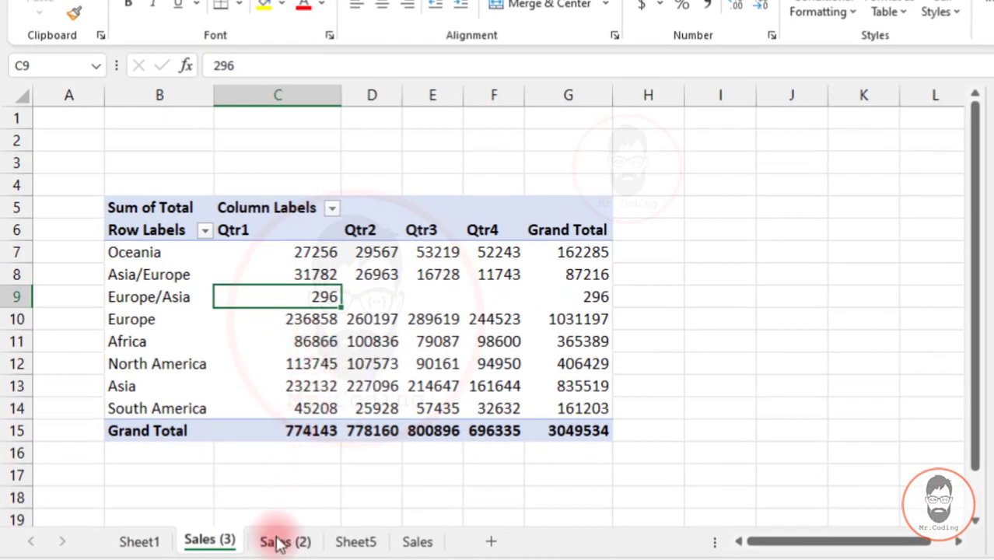
pyautogui.click(278, 542)
pyautogui.click(195, 549)
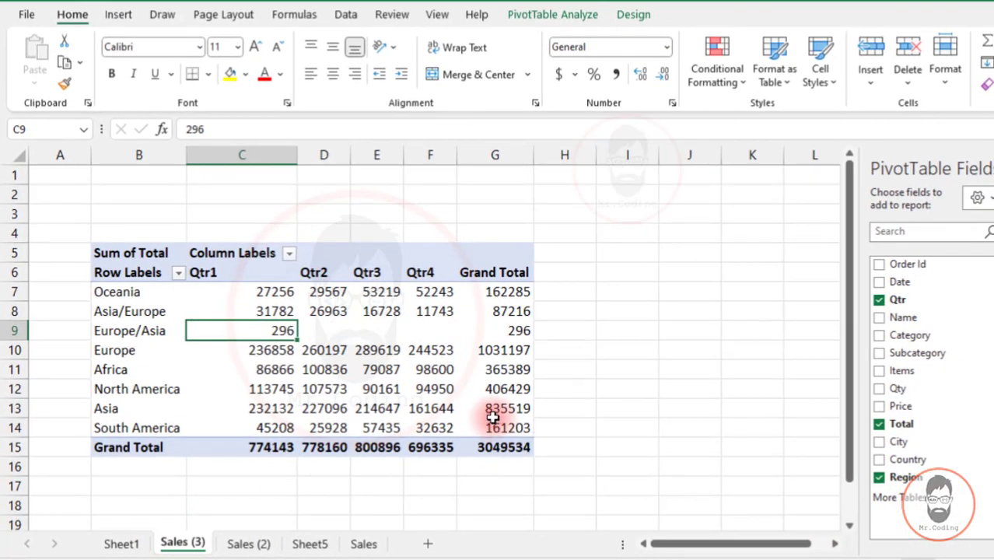
pyautogui.click(552, 15)
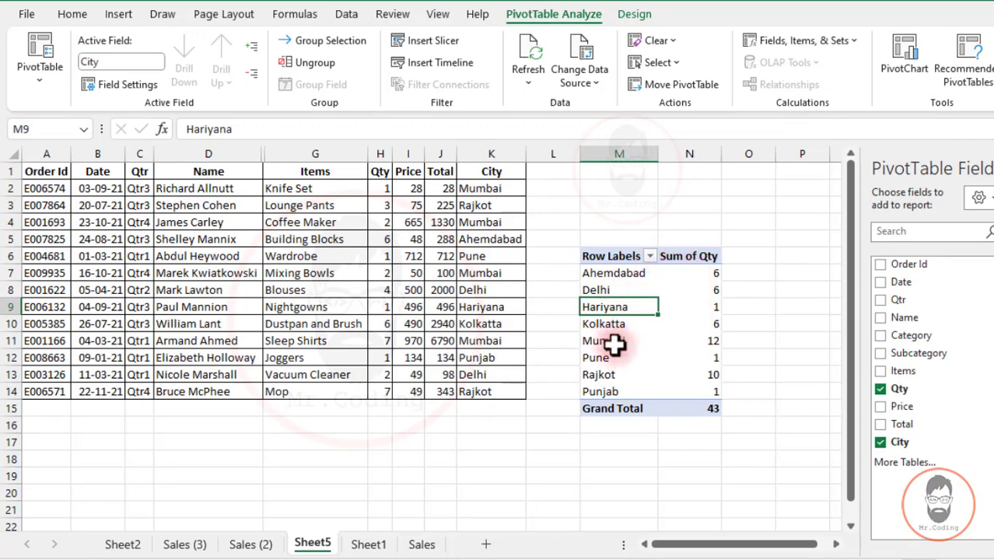
# - Change the city of the Joggers order in cell K12 on Sheet5 to Rajkot
pyautogui.click(484, 360)
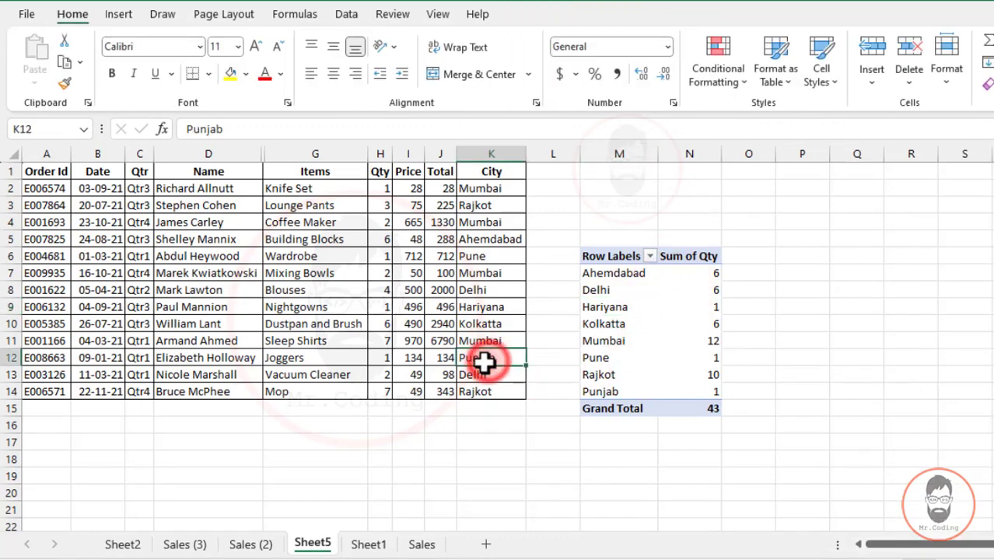
pyautogui.write('Rajkot')
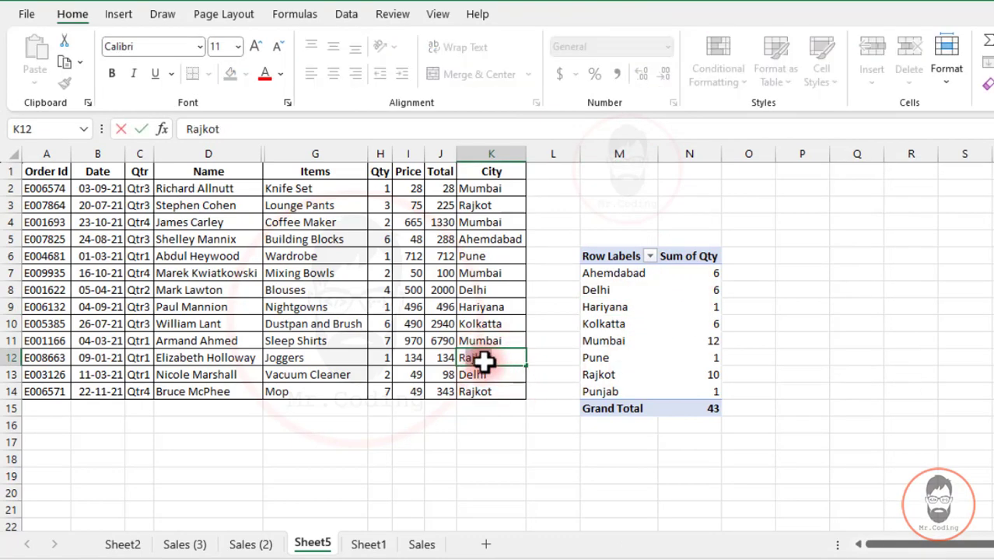
pyautogui.press('Return')
# - Refresh the city quantity pivot table so it reflects the edited source data
pyautogui.click(599, 306)
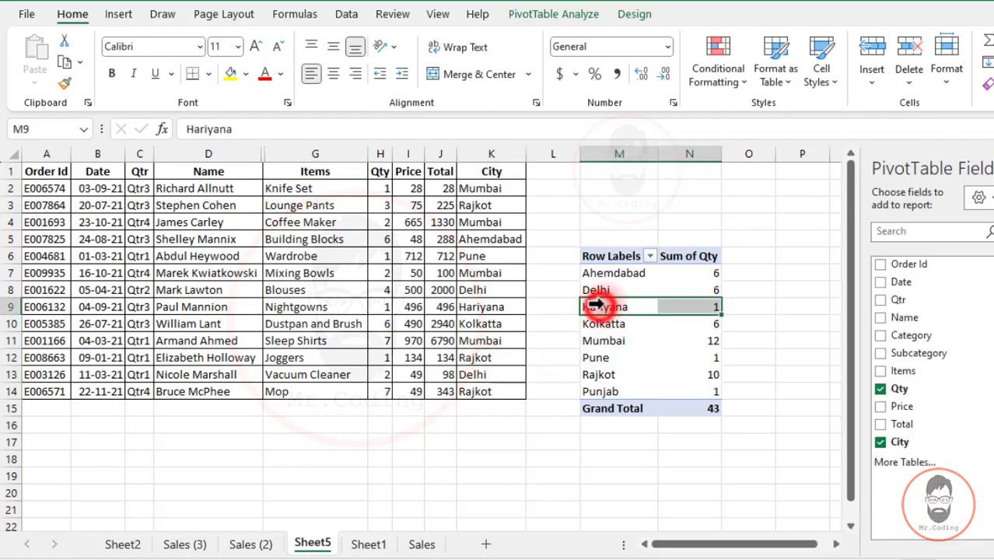
pyautogui.click(593, 10)
pyautogui.click(528, 55)
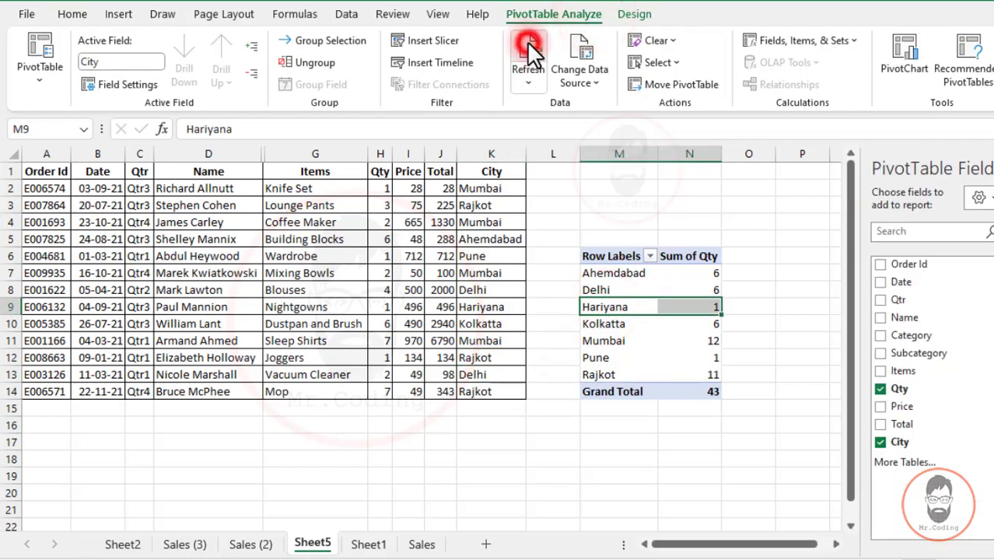
# - Examine the full list of city items in the pivot table's Row Labels filter and compare it with the displayed rows
pyautogui.click(635, 342)
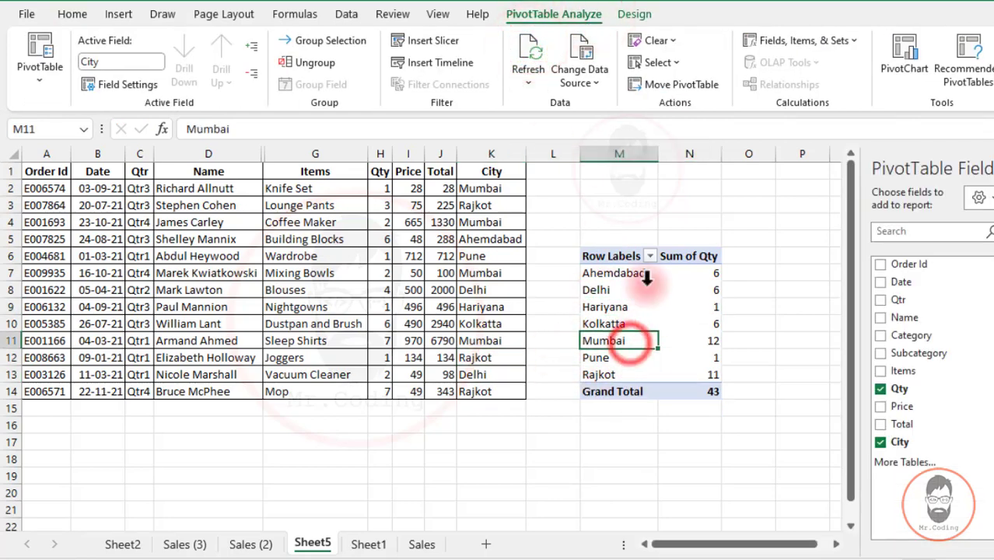
pyautogui.click(649, 256)
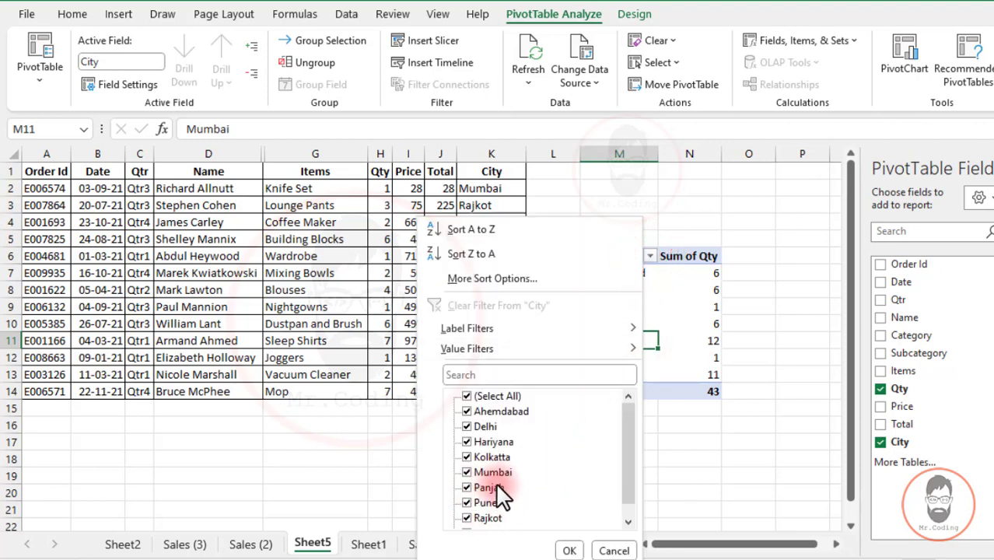
pyautogui.click(677, 301)
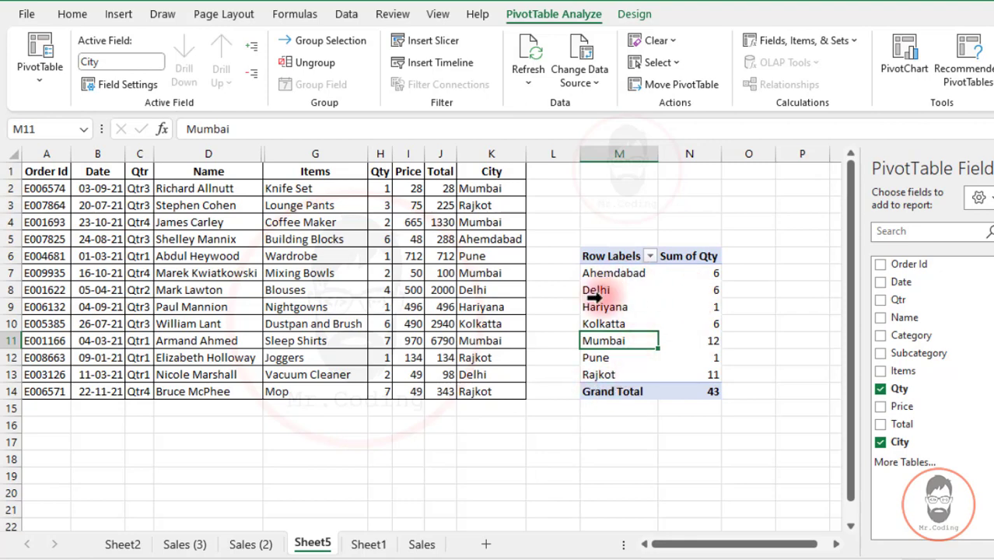
pyautogui.click(650, 257)
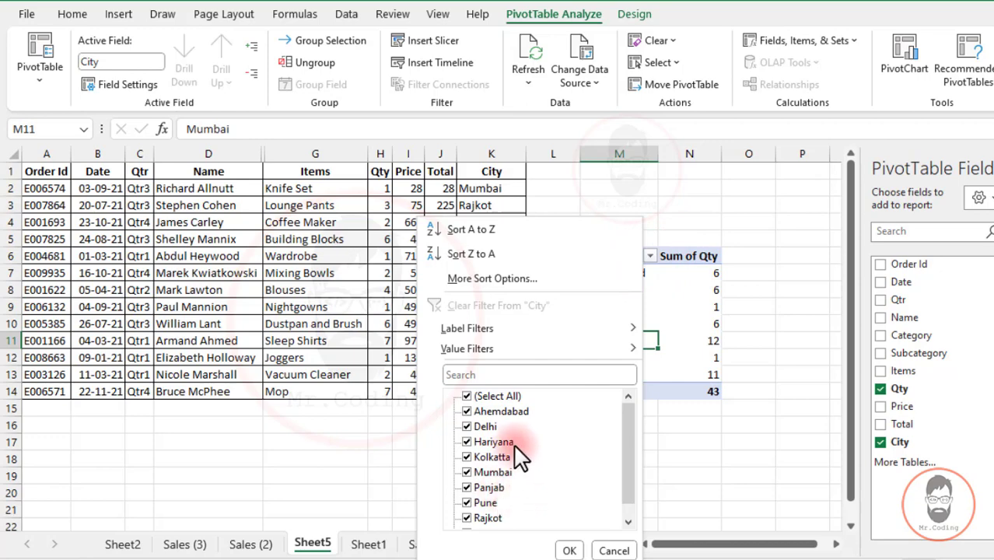
pyautogui.scroll(-1, 520, 459)
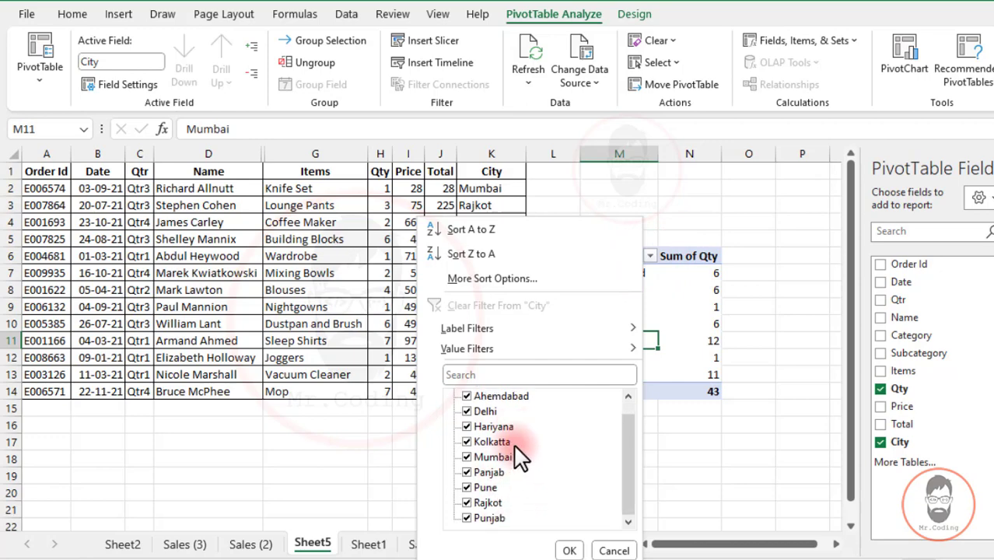
pyautogui.click(679, 352)
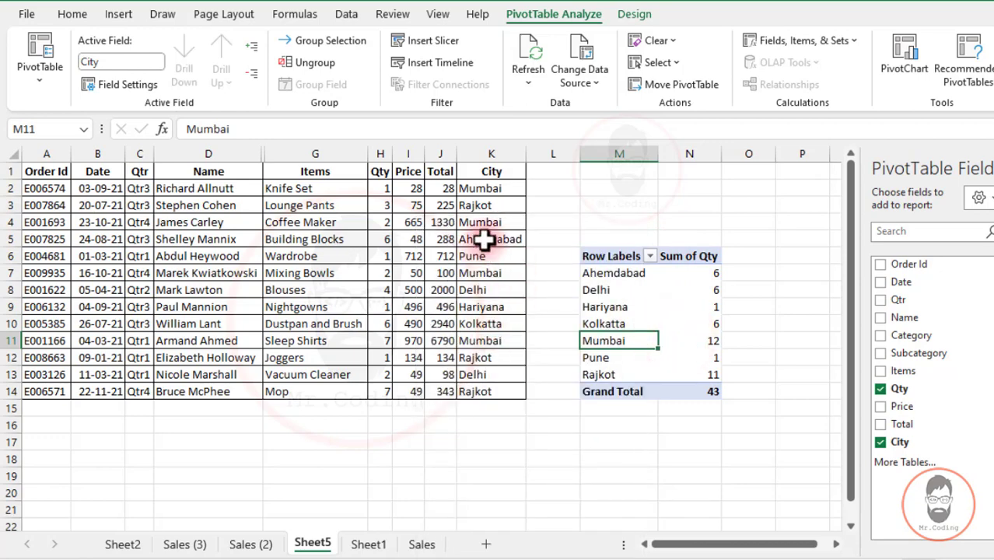
pyautogui.click(650, 256)
pyautogui.moveTo(623, 424); pyautogui.dragTo(629, 479)
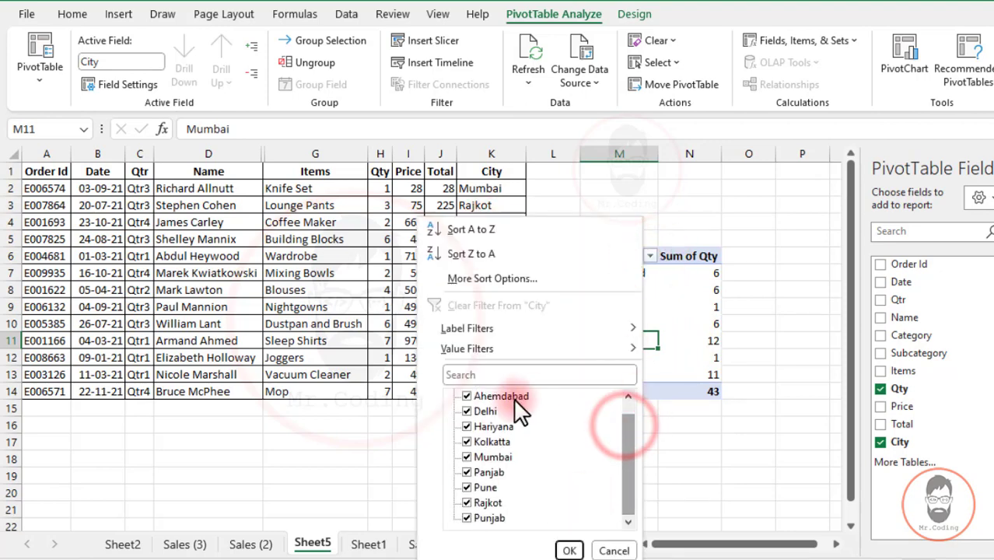
pyautogui.click(624, 546)
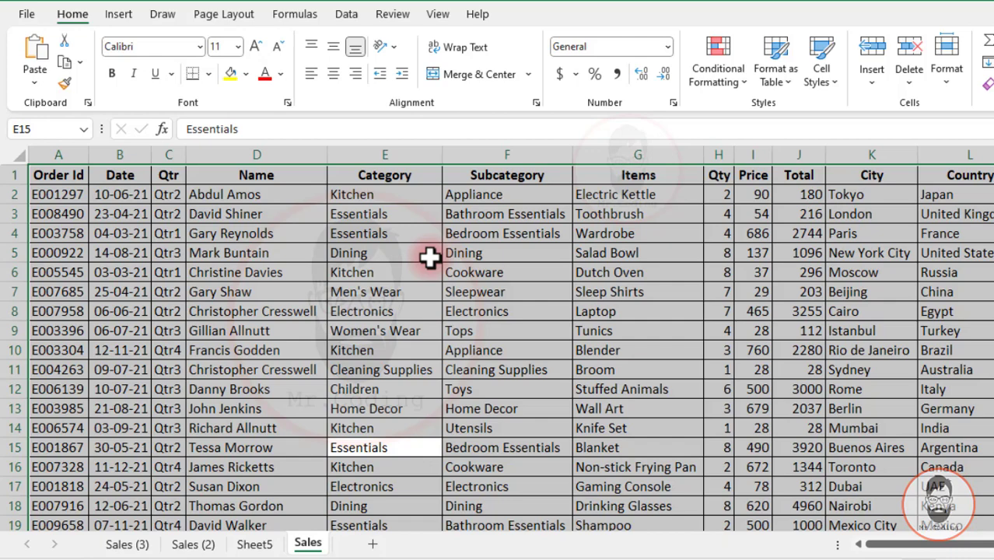
# - Create a PivotTable on a new worksheet from the whole Sales data range $A$1:$M$2340
pyautogui.click(263, 270)
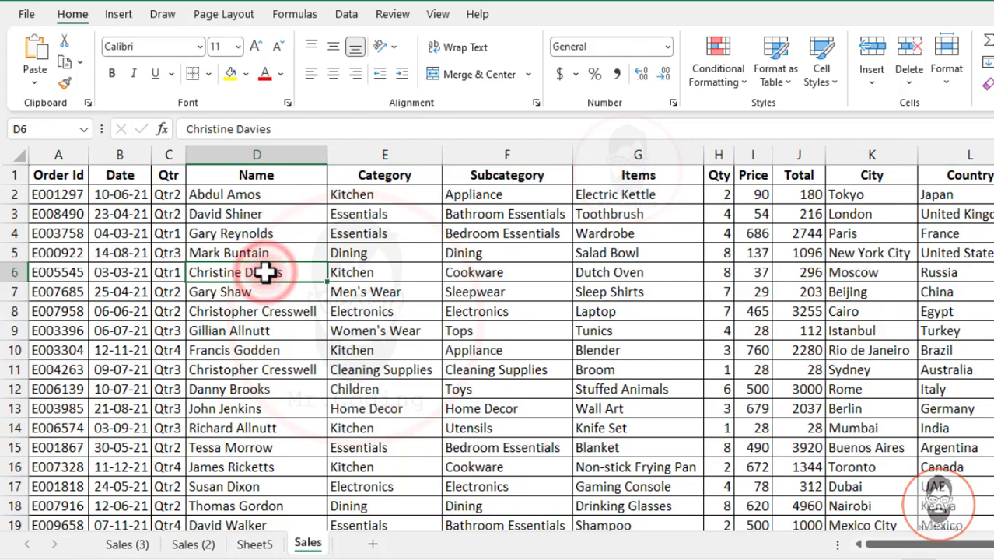
pyautogui.hotkey('ctrl', 'a')
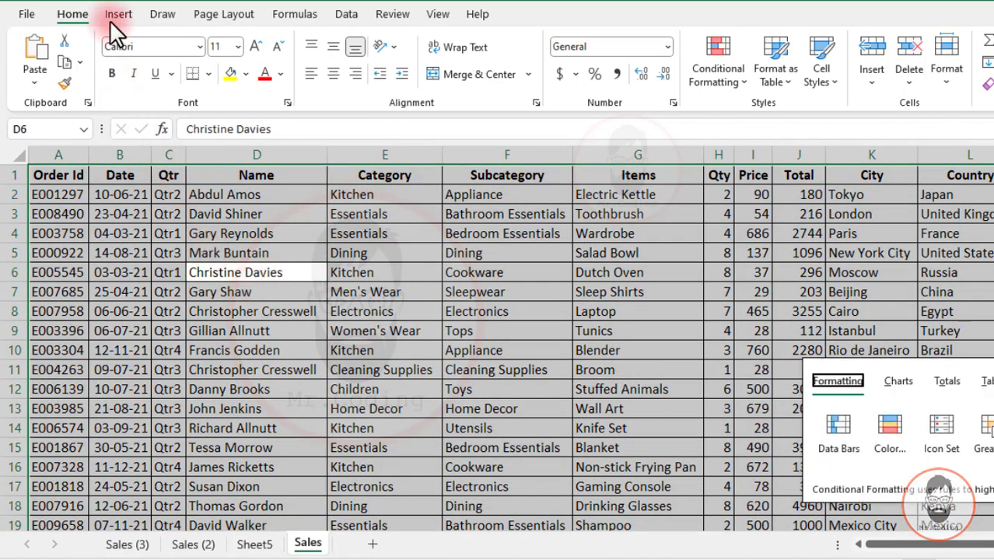
pyautogui.click(119, 14)
pyautogui.click(33, 49)
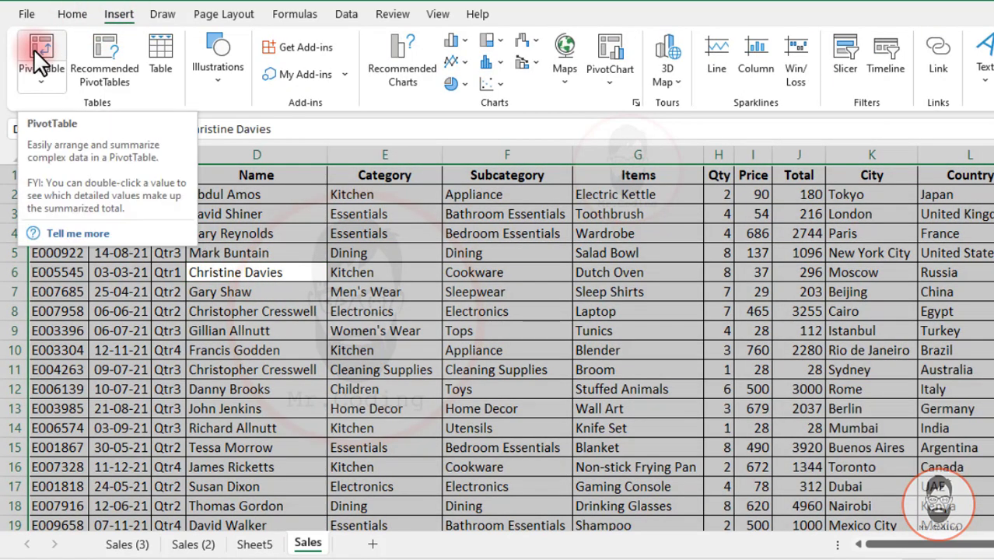
pyautogui.click(33, 49)
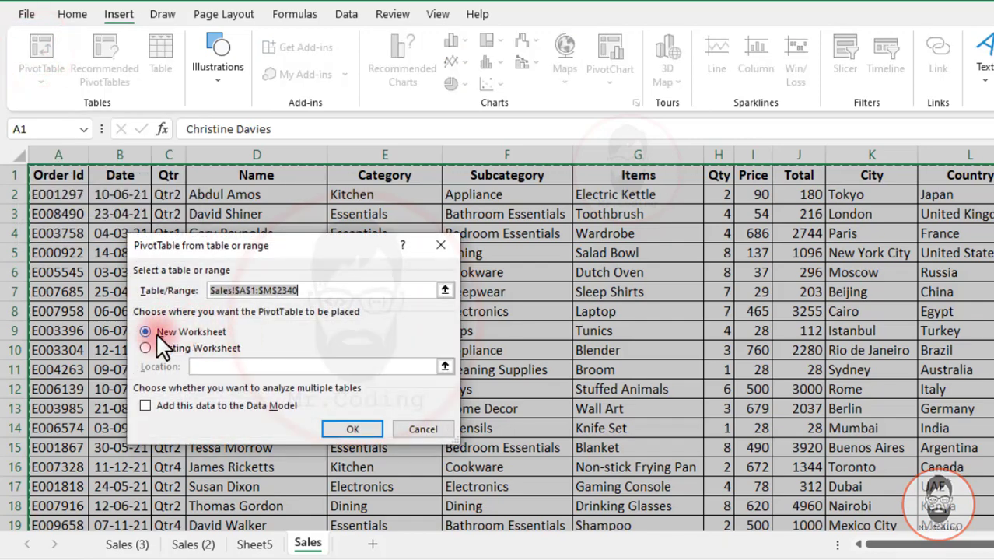
pyautogui.click(335, 426)
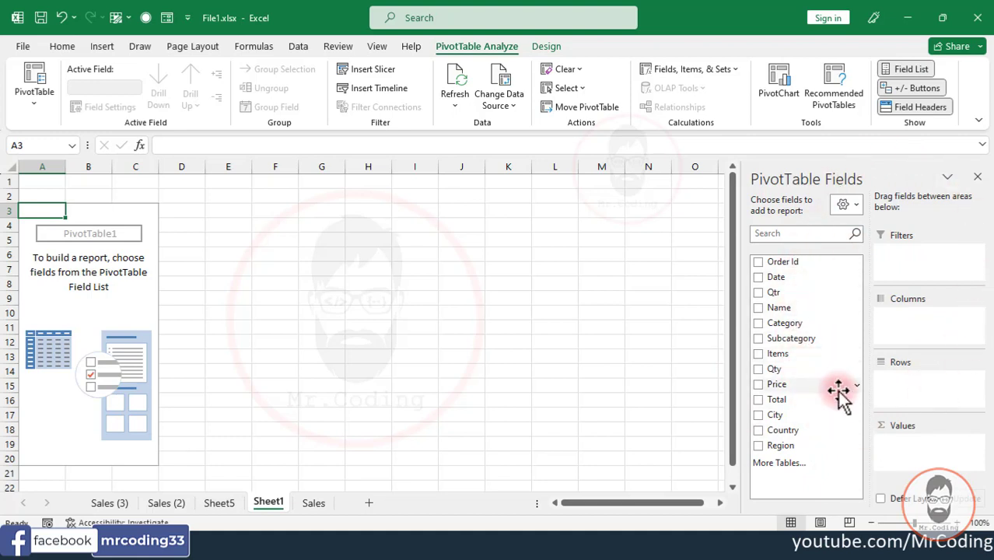
# - Try the stacked field list layout and return to Fields Section and Areas Section Side-By-Side
pyautogui.click(852, 202)
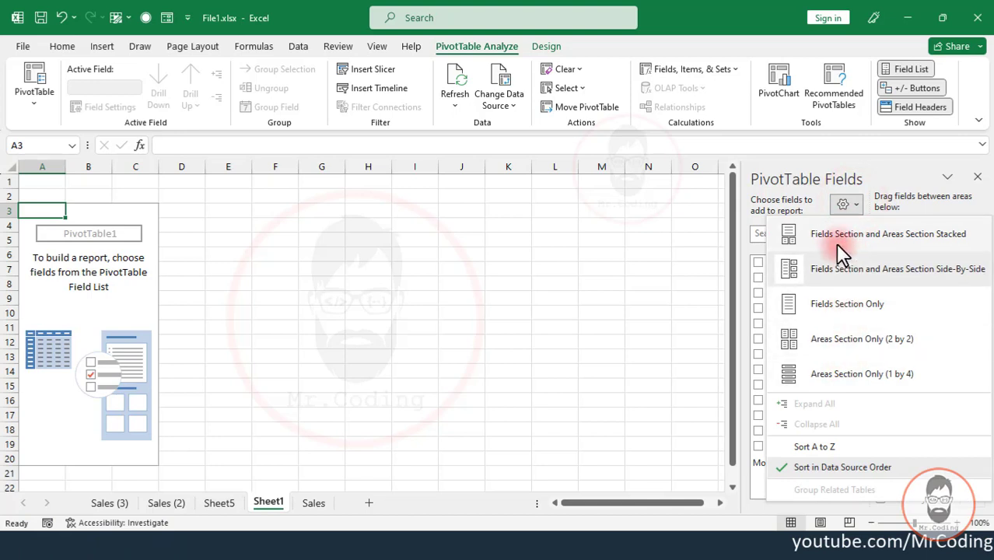
pyautogui.click(868, 234)
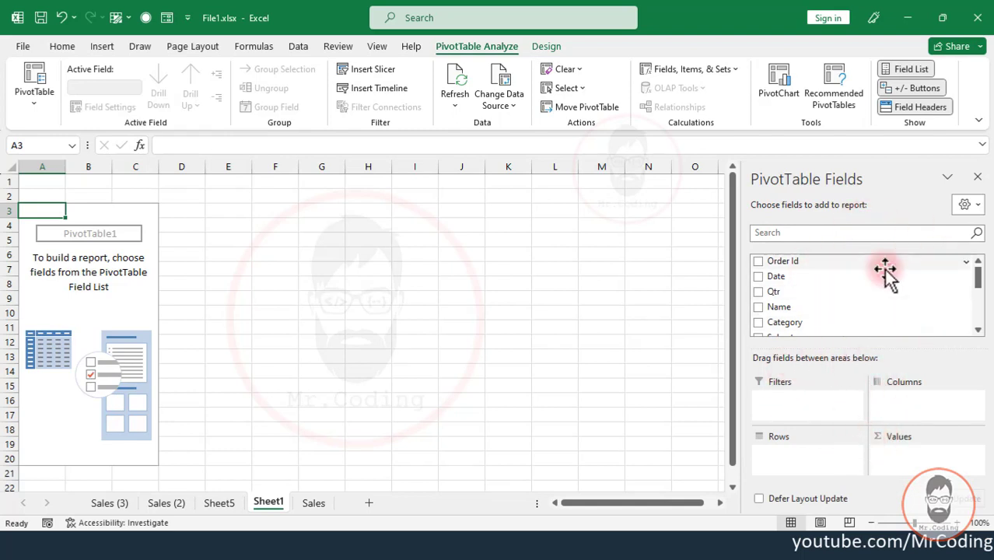
pyautogui.click(973, 206)
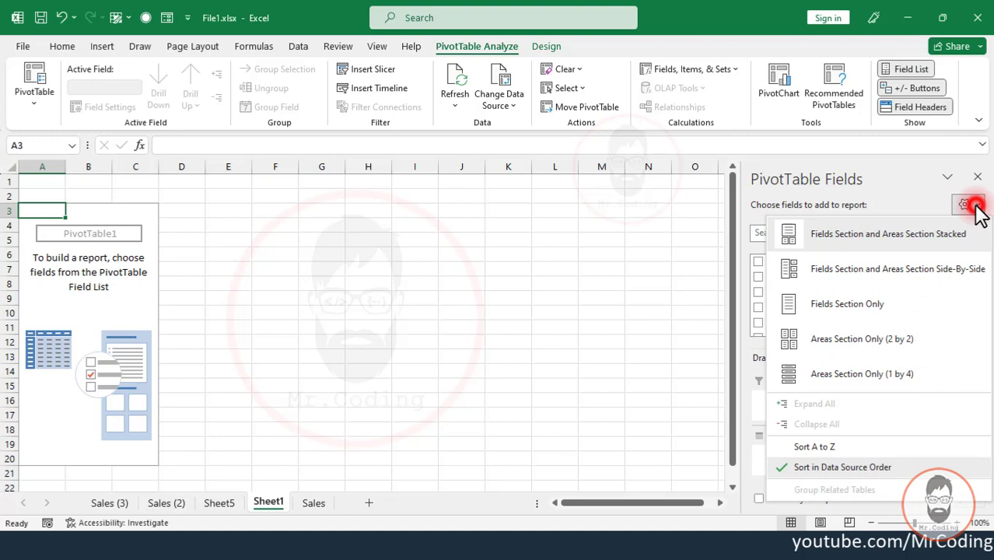
pyautogui.click(891, 272)
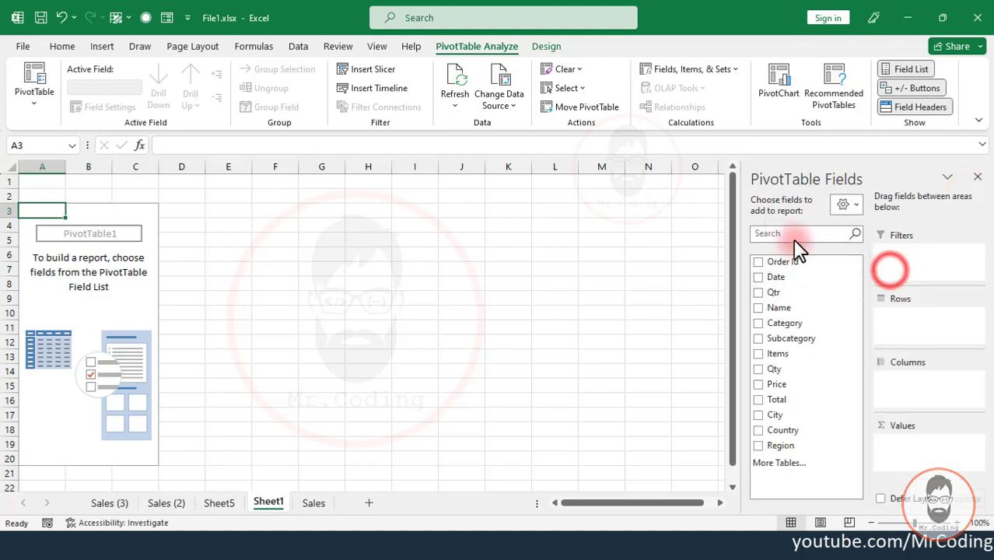
# - Build the pivot report with Region as the row field and the sum of Total as the values
pyautogui.moveTo(780, 445); pyautogui.dragTo(907, 320)
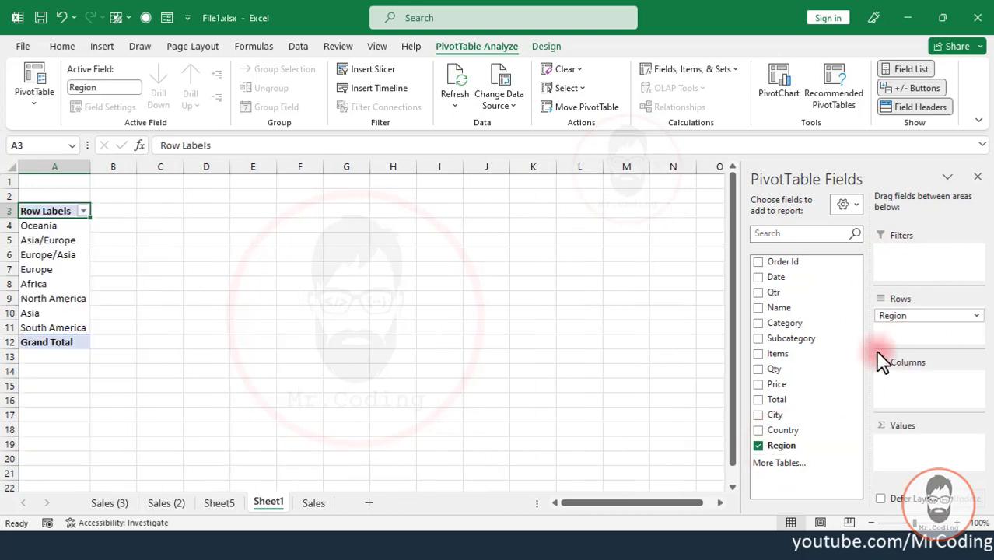
pyautogui.moveTo(780, 403); pyautogui.dragTo(887, 455)
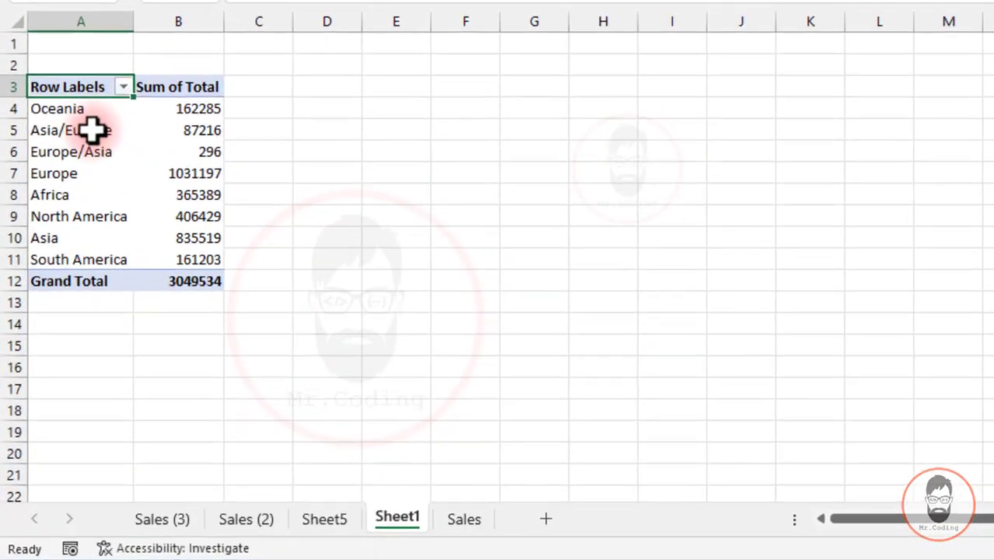
# - View the PivotTable Options of the region report and close them without changing anything
pyautogui.rightClick(65, 241)
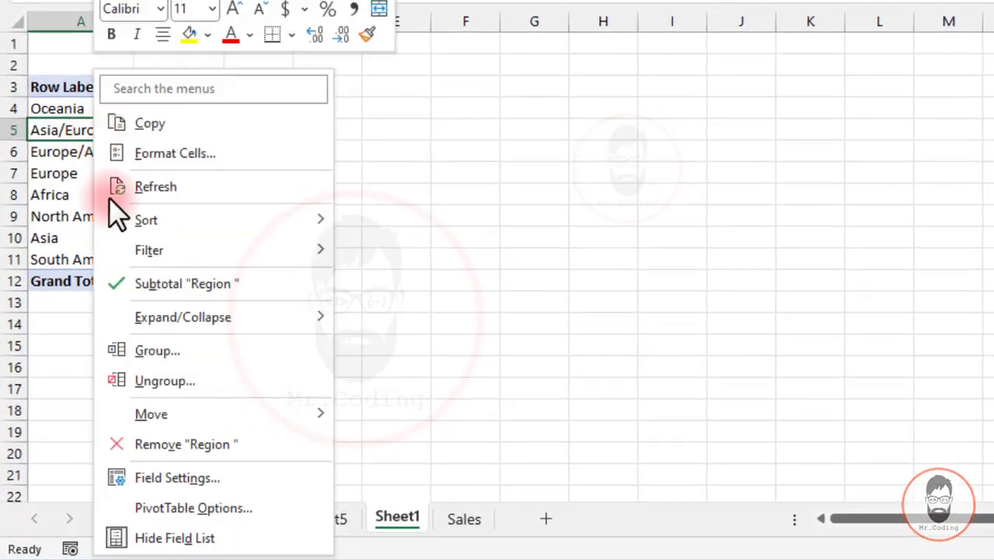
pyautogui.click(198, 502)
pyautogui.moveTo(195, 53); pyautogui.dragTo(361, 15)
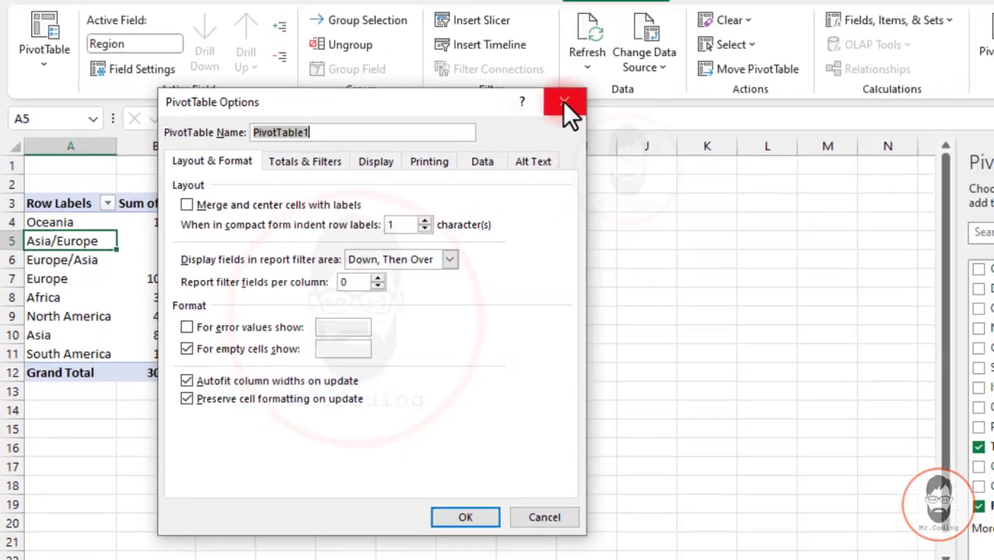
pyautogui.click(647, 17)
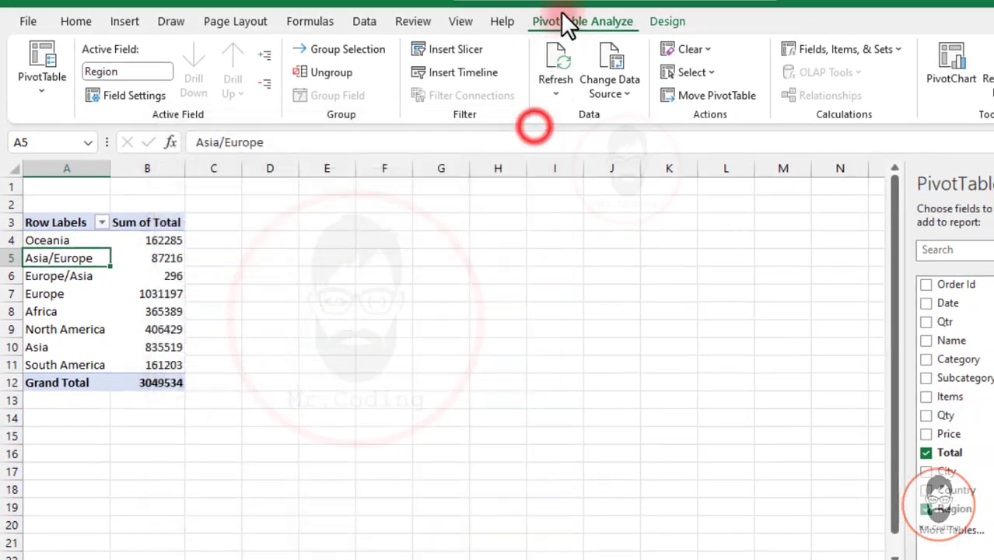
# - Review the pivot table's Totals & Filters, Display, Printing and Data options and close them without changing anything
pyautogui.click(43, 84)
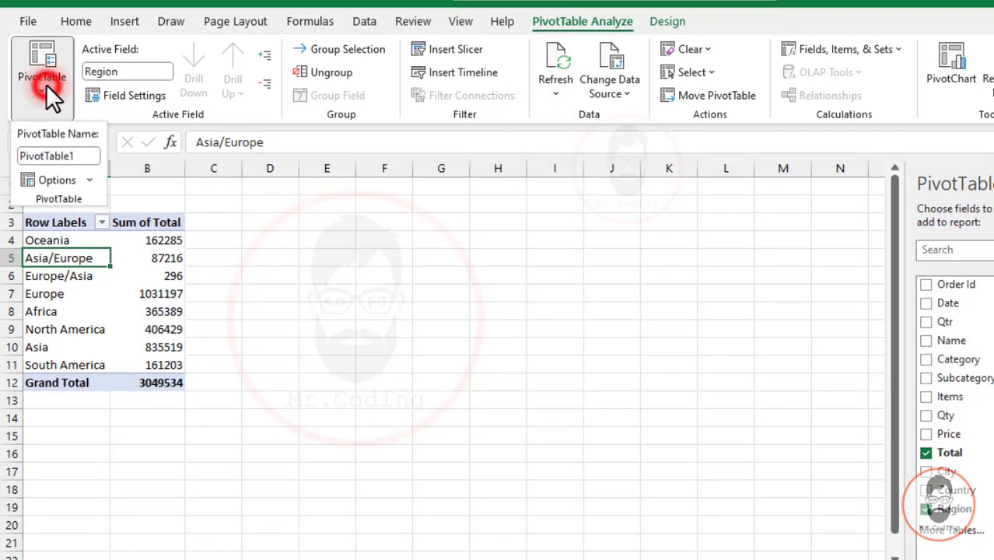
pyautogui.click(58, 182)
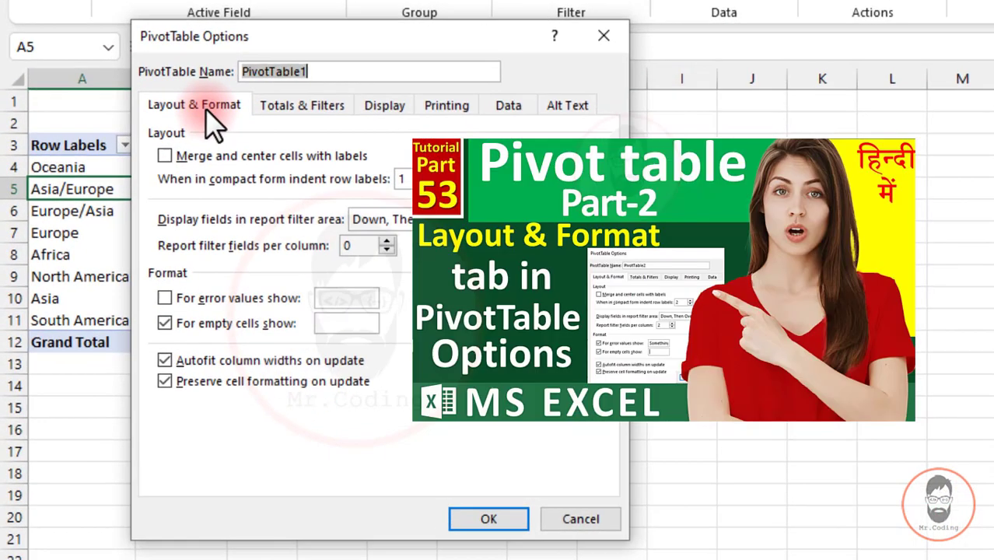
pyautogui.click(300, 107)
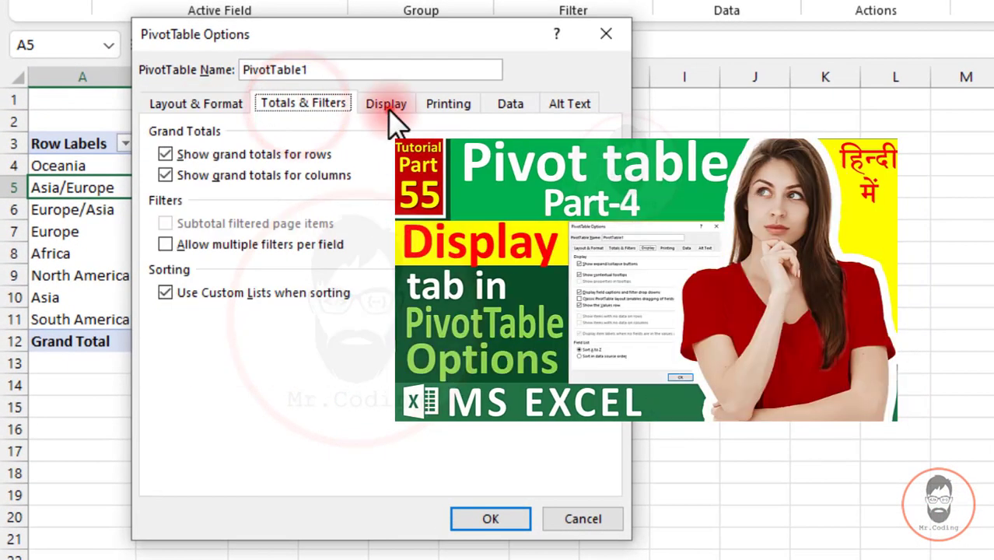
pyautogui.click(386, 109)
pyautogui.click(450, 106)
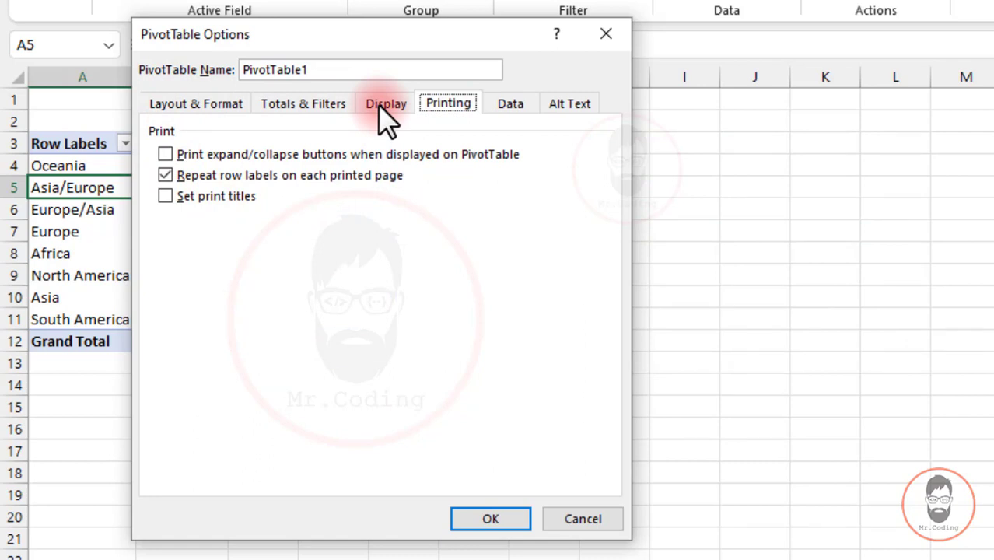
pyautogui.click(506, 109)
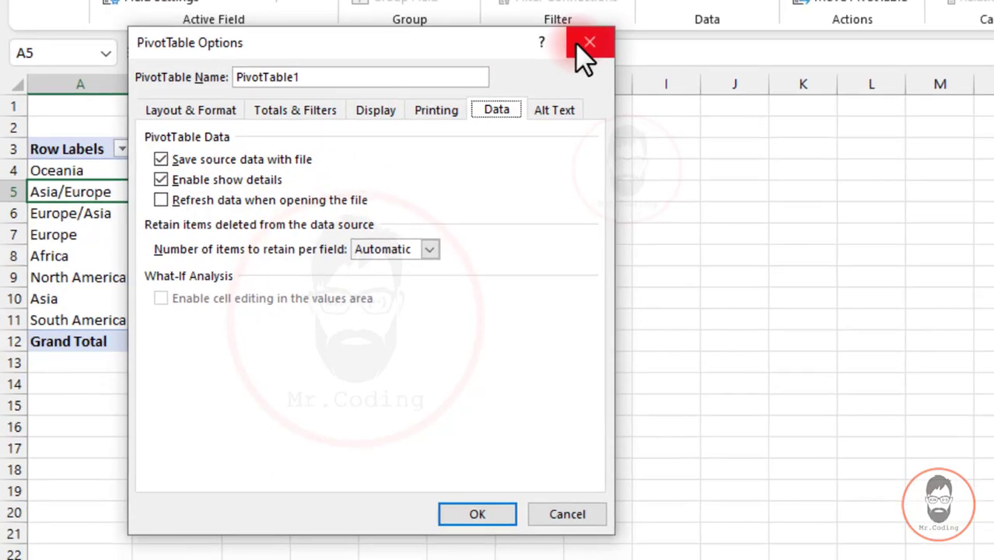
pyautogui.click(599, 39)
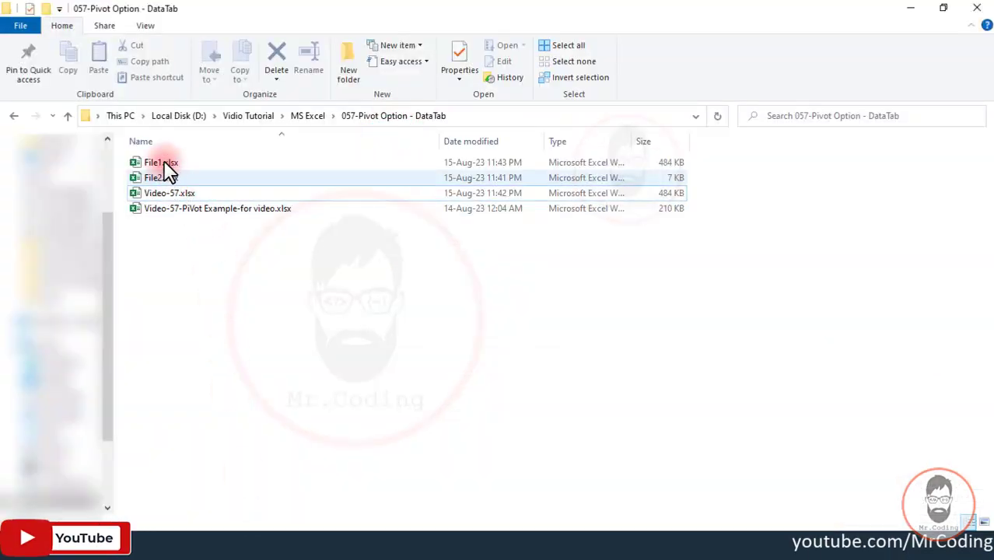
# - Open the workbooks File1.xlsx and File2.xlsx from the 057-Pivot Option - DataTab folder and arrange their windows side by side
pyautogui.click(166, 163)
pyautogui.click(160, 178)
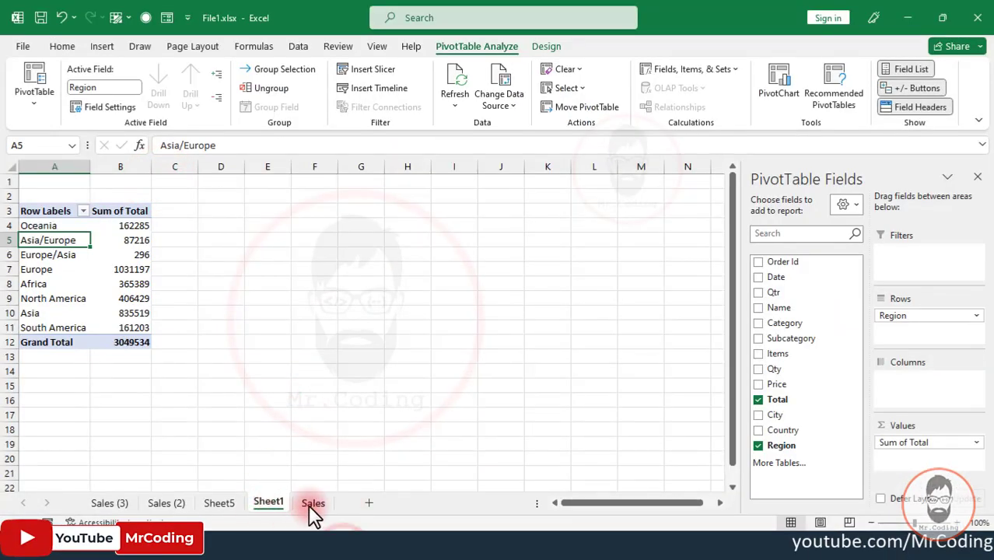
pyautogui.click(311, 503)
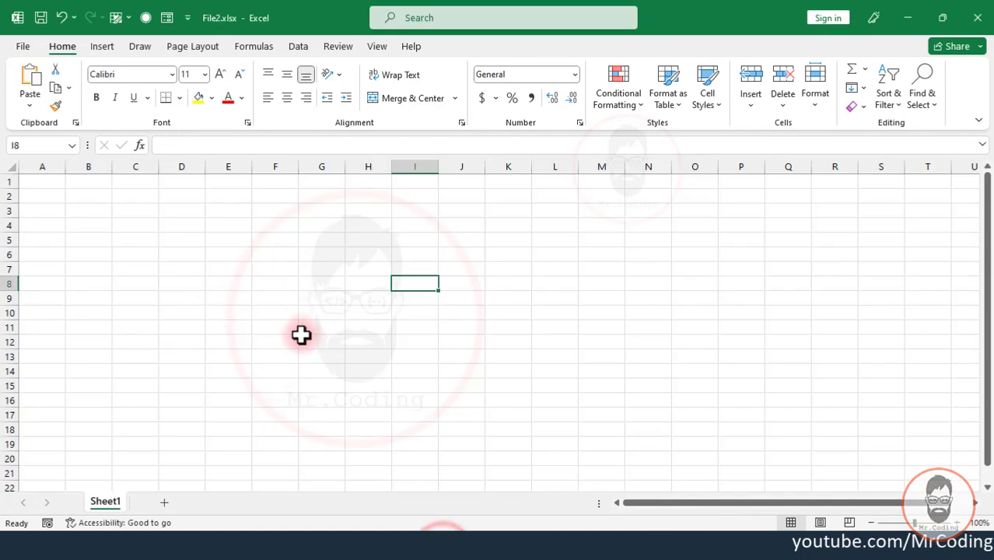
pyautogui.click(942, 17)
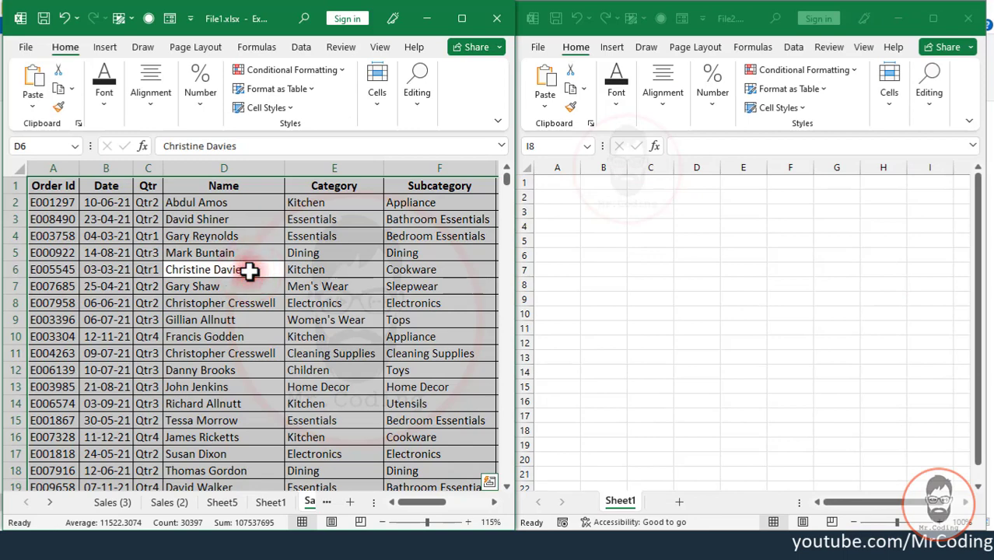
# - Create a PivotTable from Sales!$A:$M in File1.xlsx, placed in the existing worksheet location [File2.xlsx]Sheet1!$A$3
pyautogui.click(103, 46)
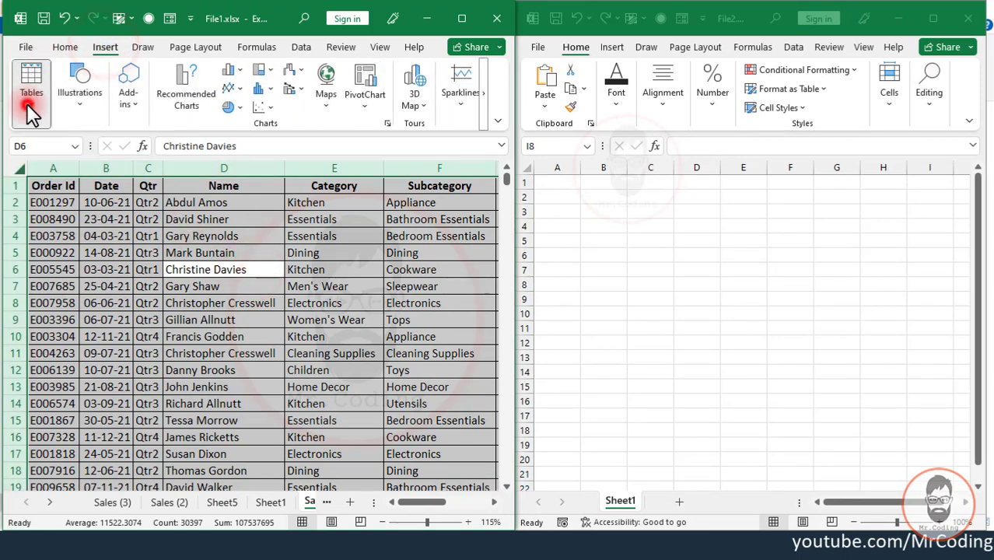
pyautogui.click(27, 108)
pyautogui.click(37, 145)
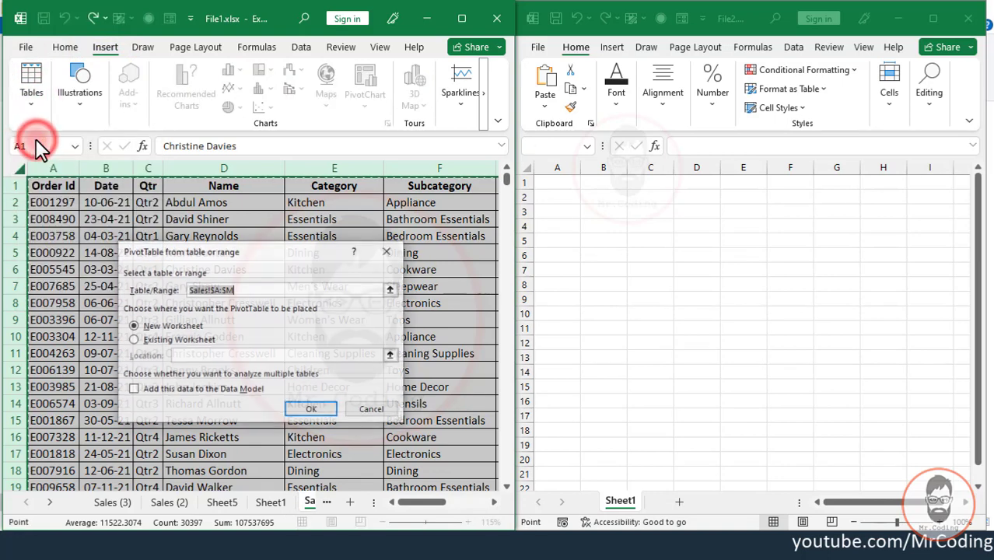
pyautogui.click(147, 341)
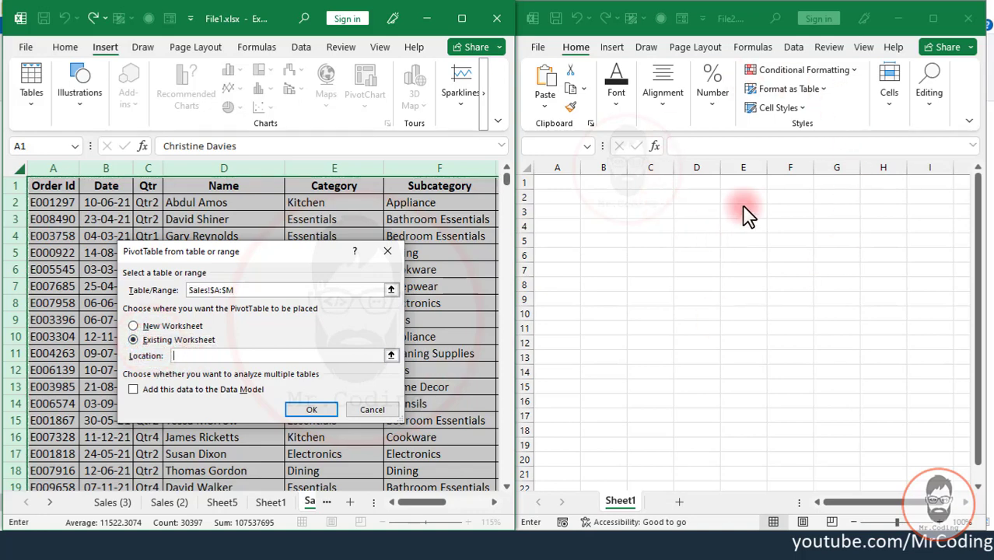
pyautogui.click(573, 211)
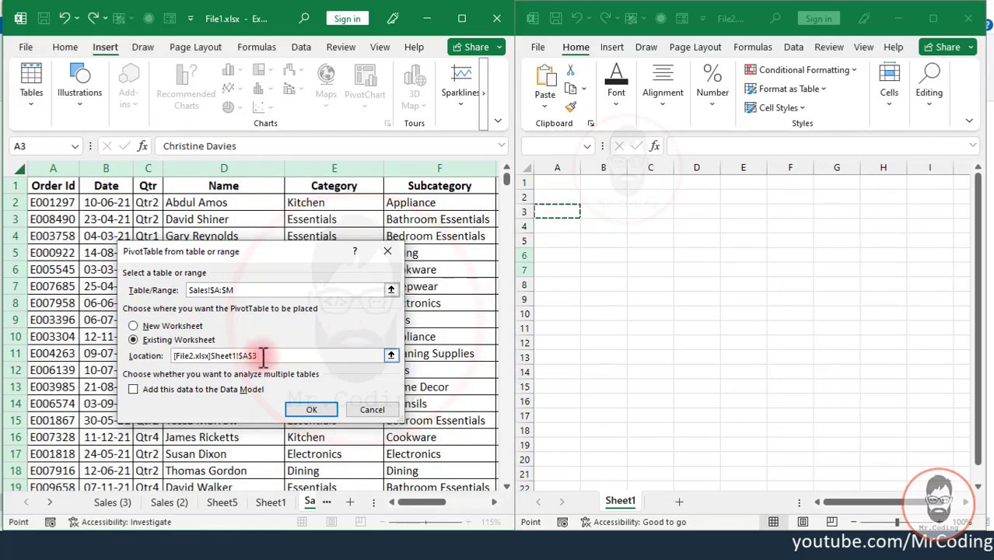
pyautogui.click(300, 410)
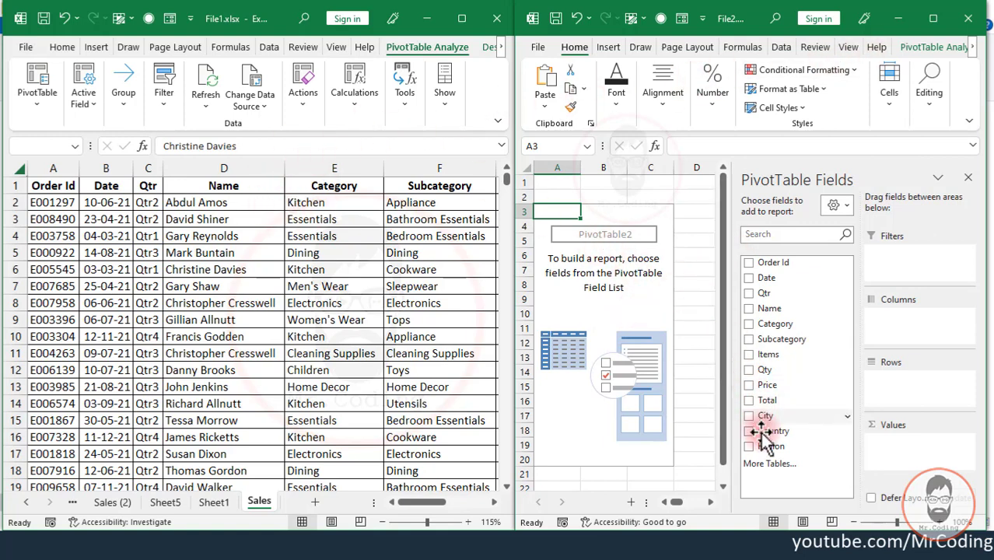
# - Build the File2.xlsx report with Region as rows, Qtr as columns and the sum of Total as values, and maximize its window
pyautogui.moveTo(770, 447); pyautogui.dragTo(894, 382)
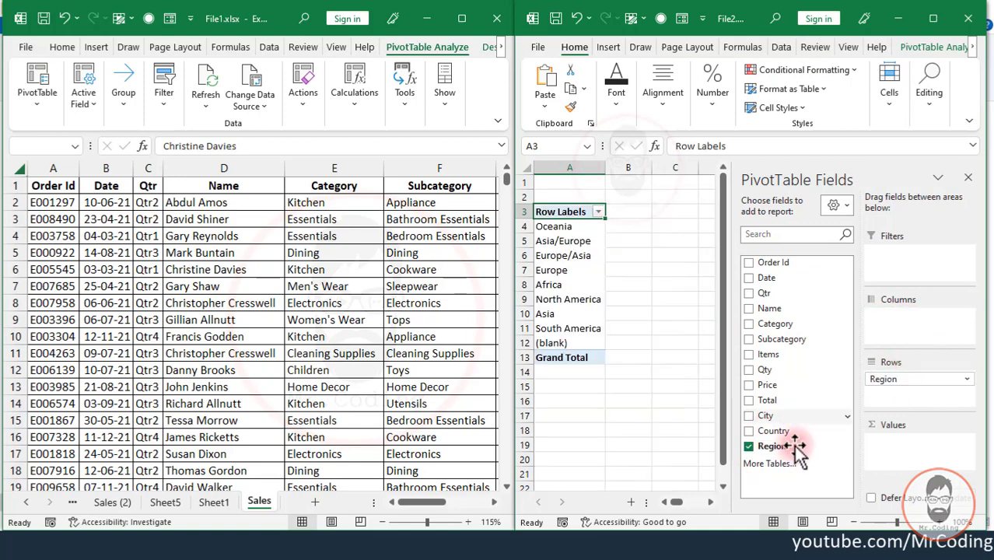
pyautogui.moveTo(770, 293); pyautogui.dragTo(902, 323)
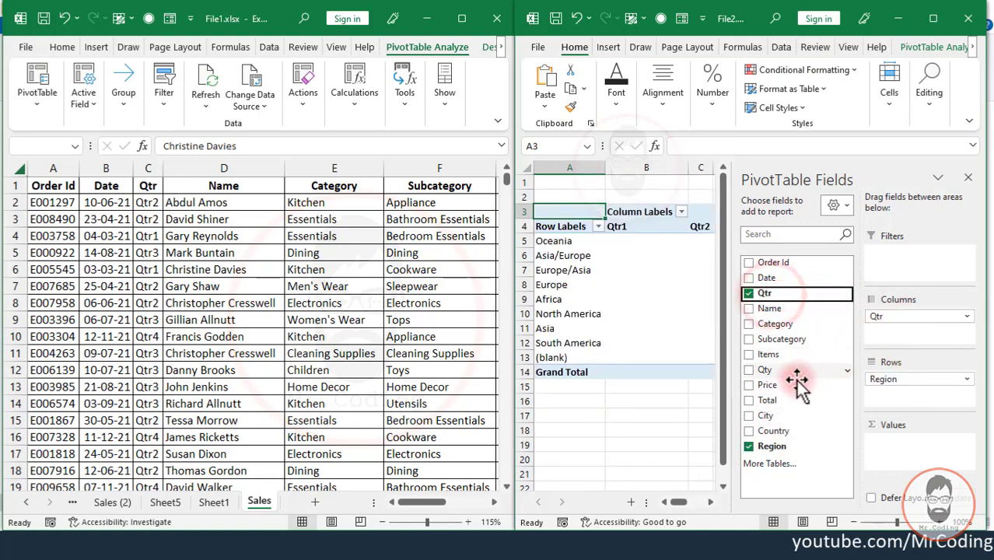
pyautogui.moveTo(778, 405); pyautogui.dragTo(895, 442)
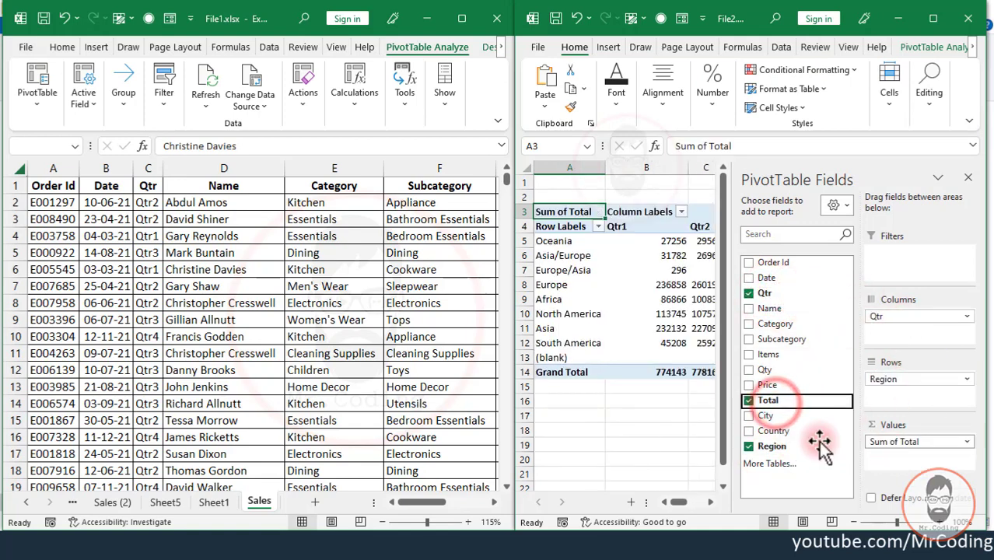
pyautogui.click(934, 20)
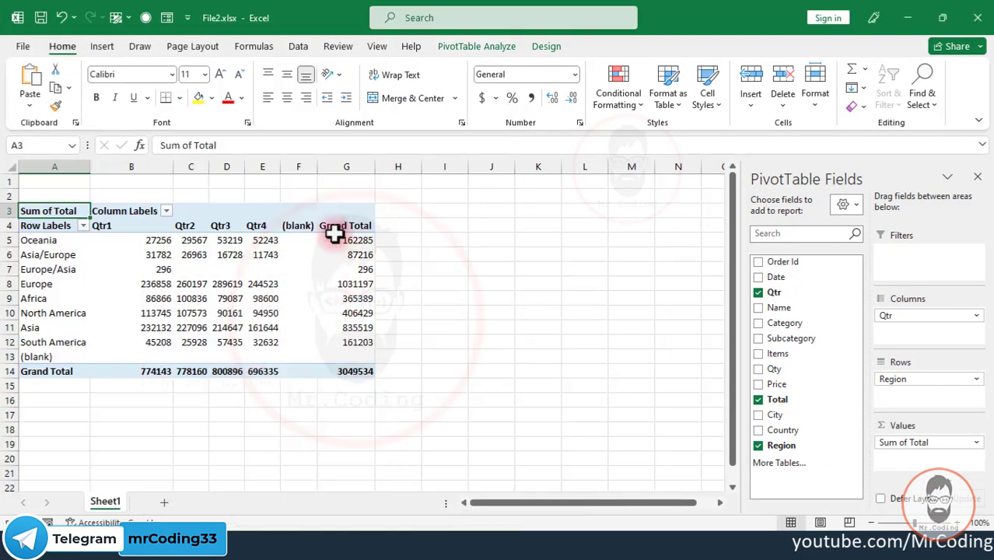
# - Close File2.xlsx and File1.xlsx, and reopen only File2.xlsx from the folder
pyautogui.click(982, 15)
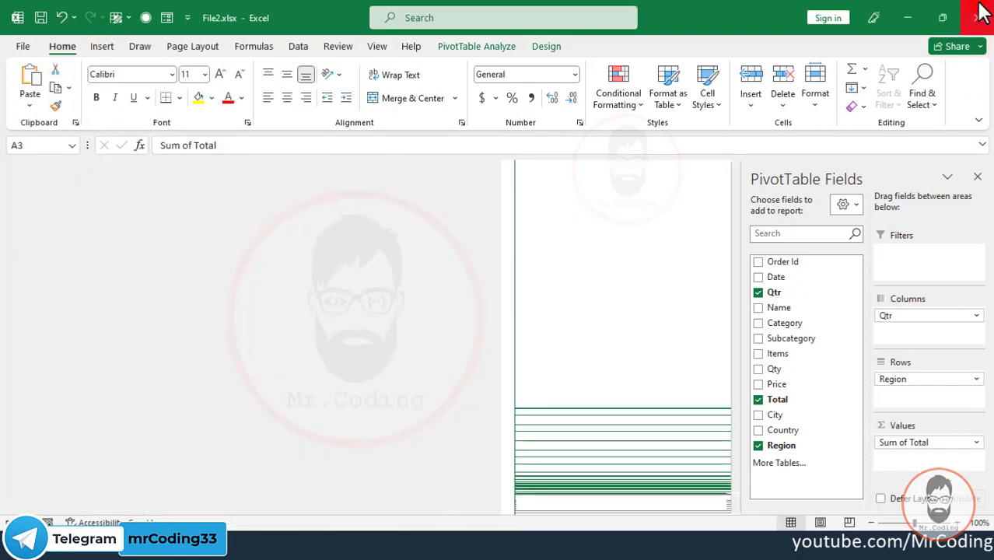
pyautogui.click(493, 18)
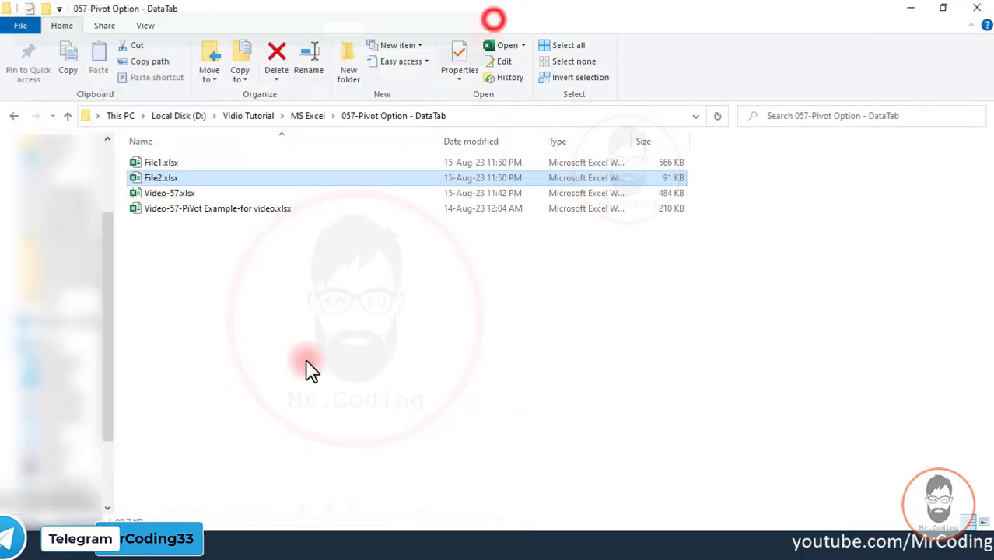
pyautogui.doubleClick(171, 178)
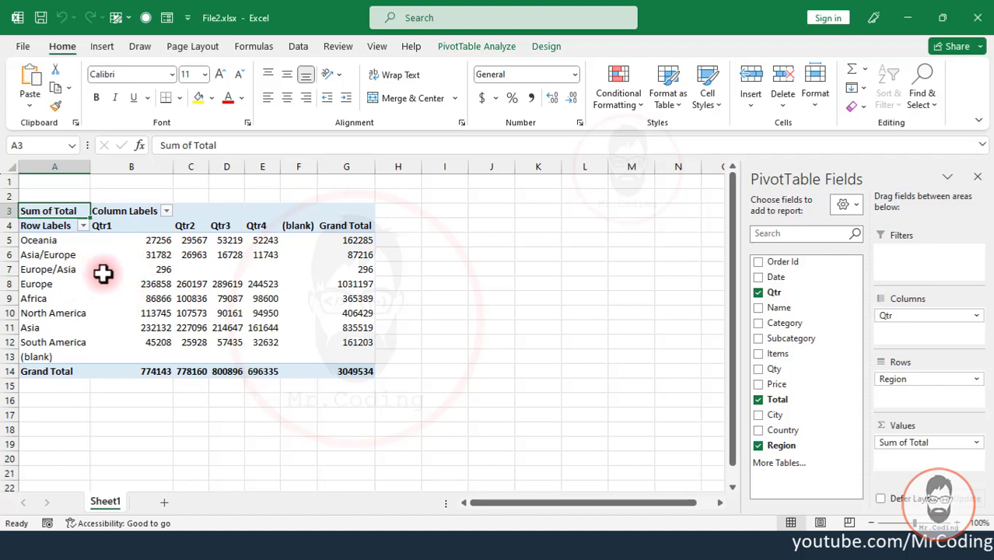
# - Replace Region with Category as the row field of the pivot report
pyautogui.moveTo(162, 304)
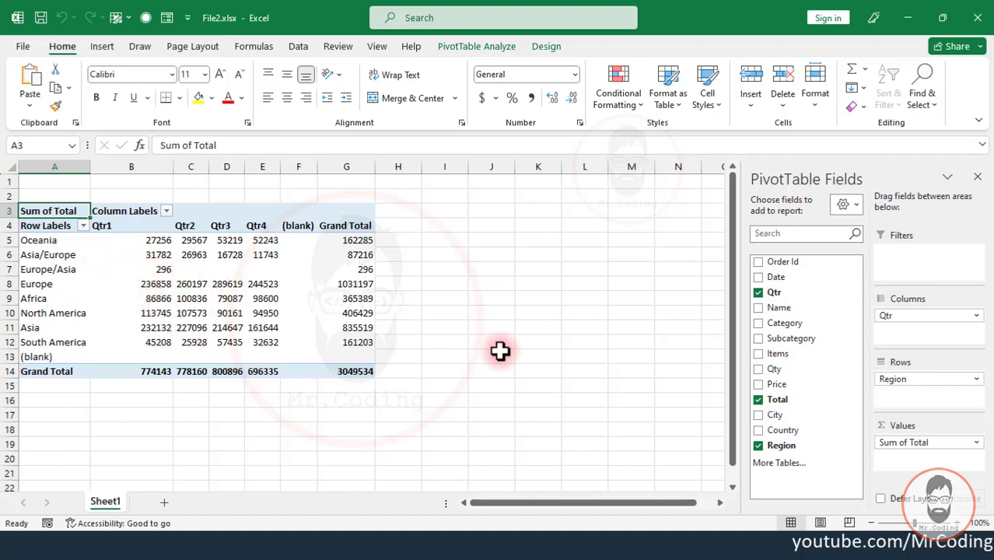
pyautogui.moveTo(912, 366); pyautogui.dragTo(700, 380)
pyautogui.moveTo(785, 323); pyautogui.dragTo(906, 382)
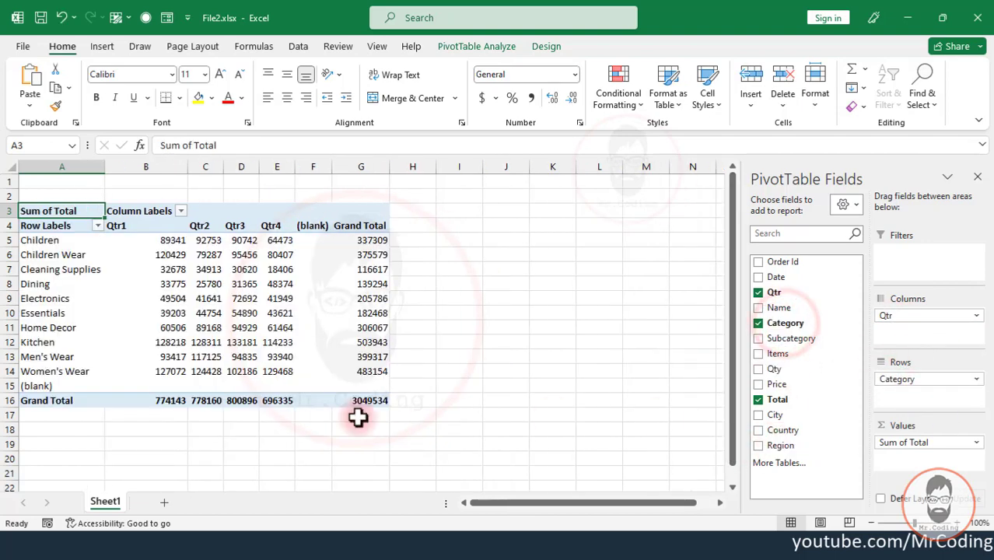
pyautogui.click(237, 284)
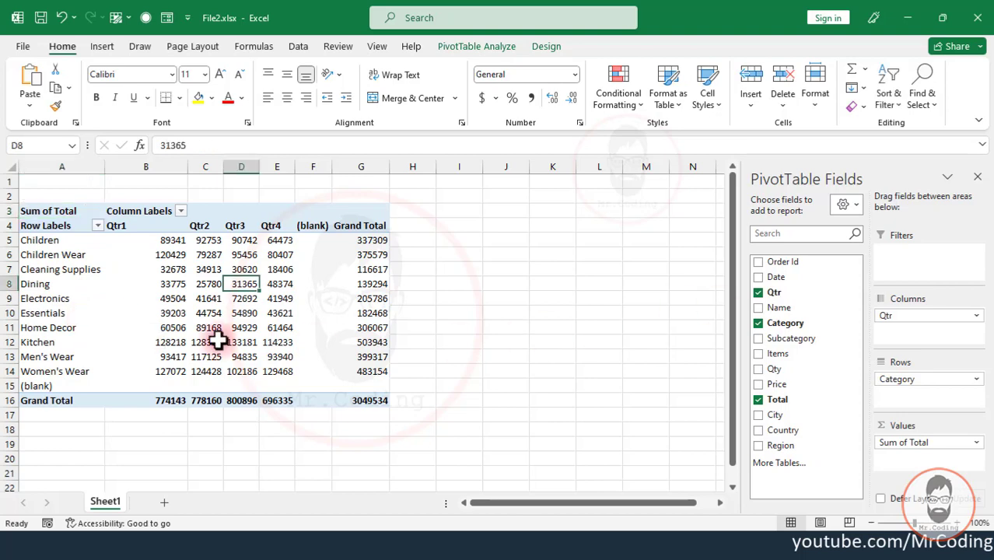
pyautogui.moveTo(325, 302)
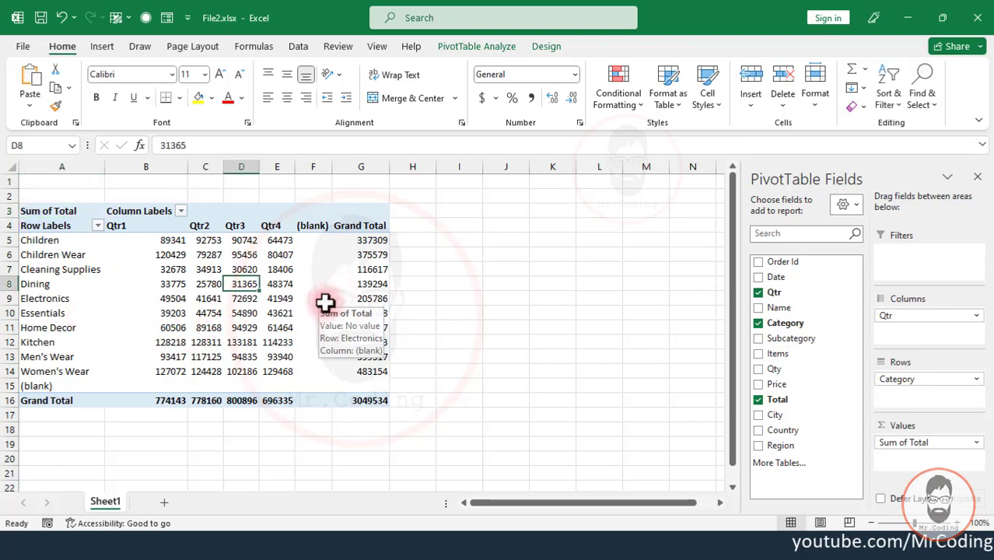
# - Close File2.xlsx and permanently delete the source workbook File1.xlsx from the folder
pyautogui.click(979, 17)
pyautogui.click(160, 164)
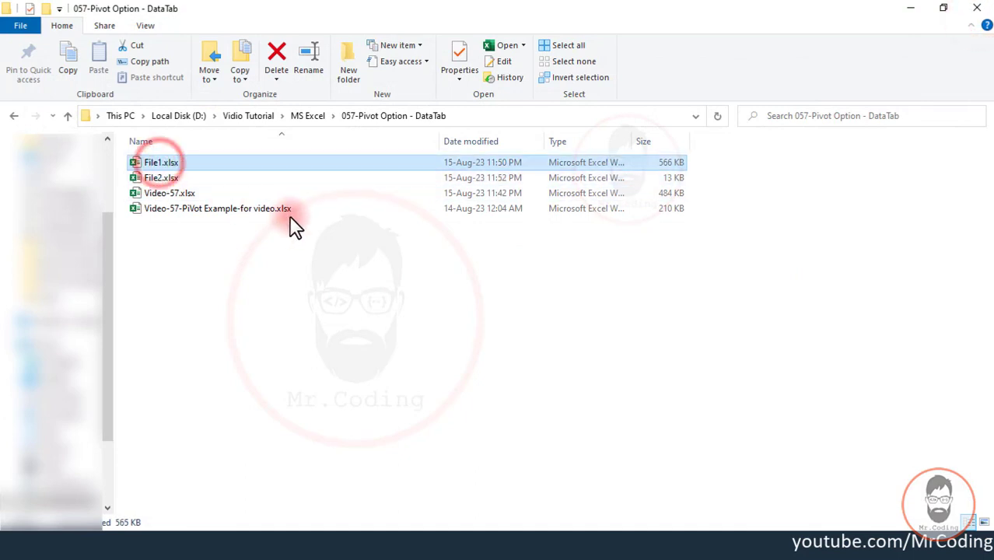
pyautogui.hotkey('shift', 'Delete')
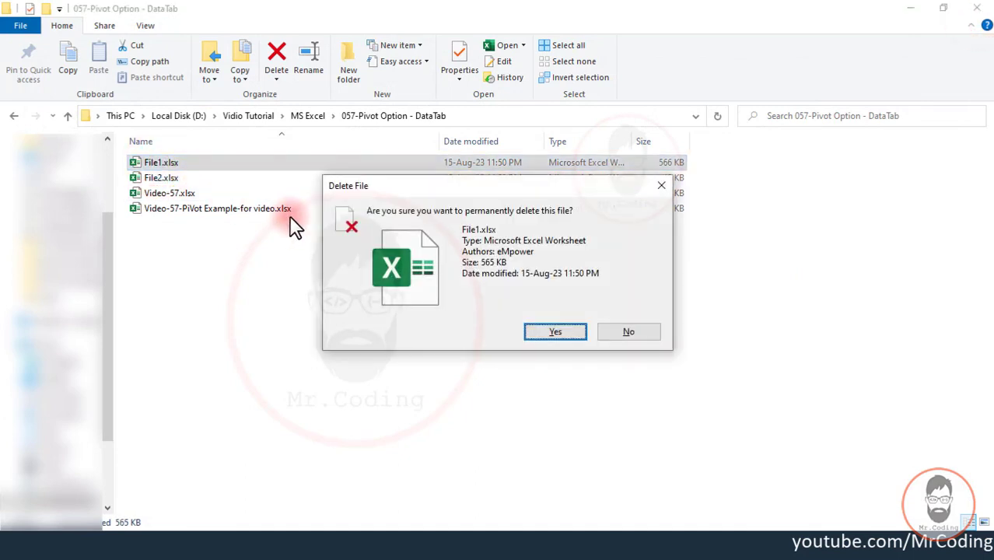
pyautogui.press('Return')
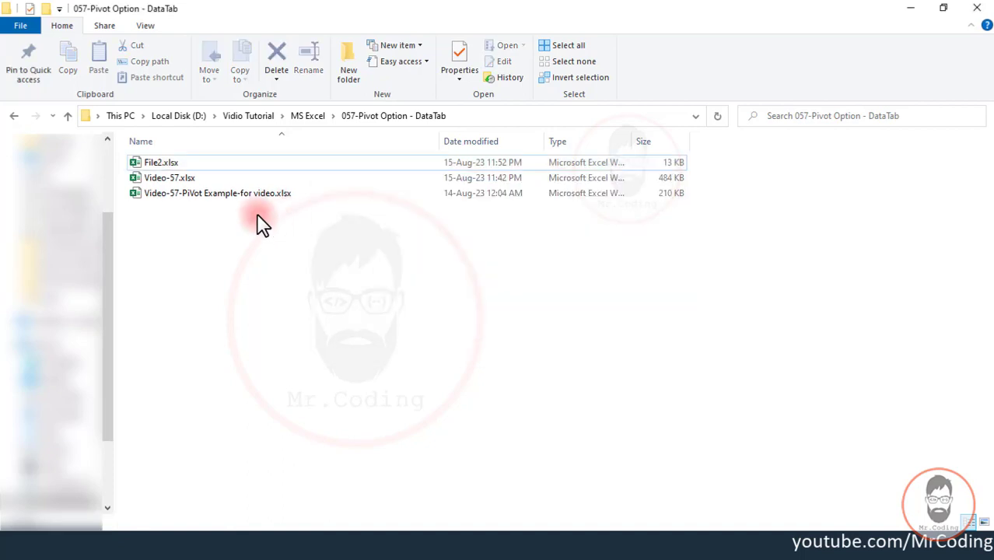
# - Reopen File2.xlsx and try to remove Category from the row fields of the pivot report
pyautogui.click(190, 164)
pyautogui.doubleClick(187, 165)
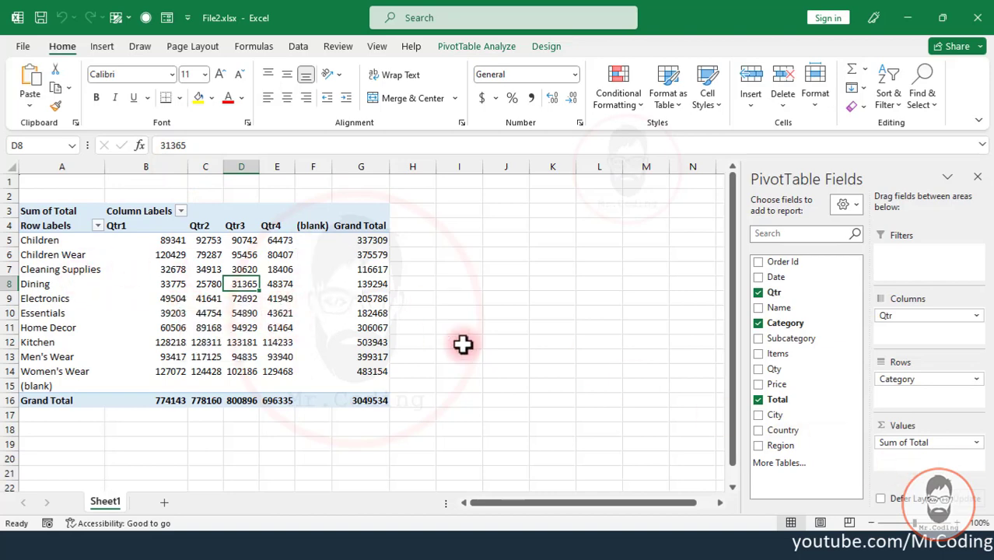
pyautogui.moveTo(911, 379); pyautogui.dragTo(672, 349)
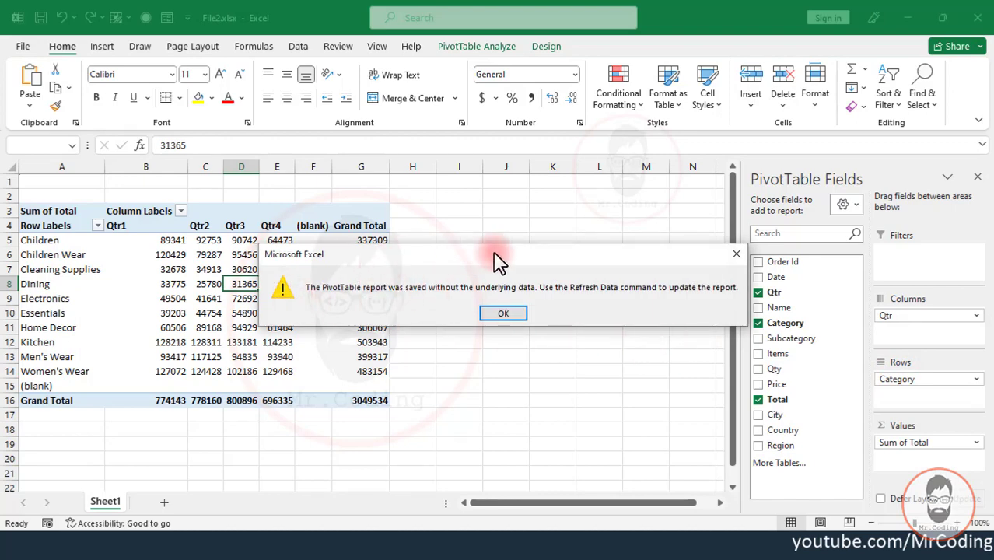
pyautogui.click(504, 314)
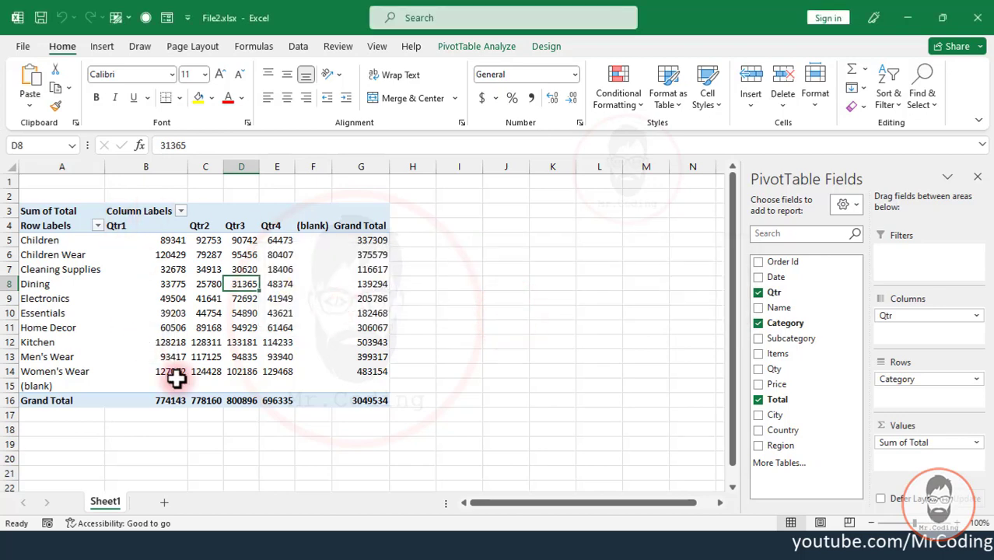
# - Check the folder for the pivot's source workbook, return to the File2.xlsx report and close it
pyautogui.click(233, 546)
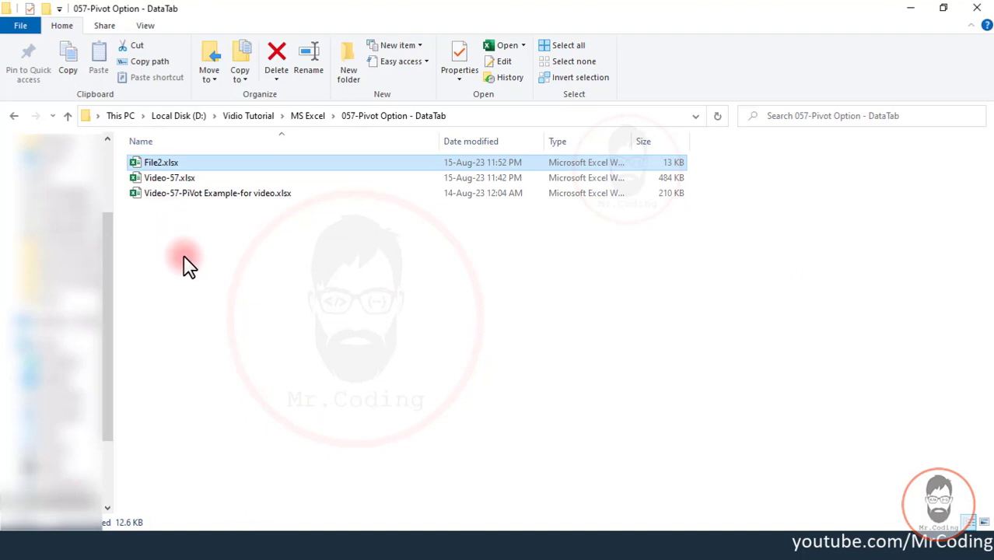
pyautogui.click(222, 542)
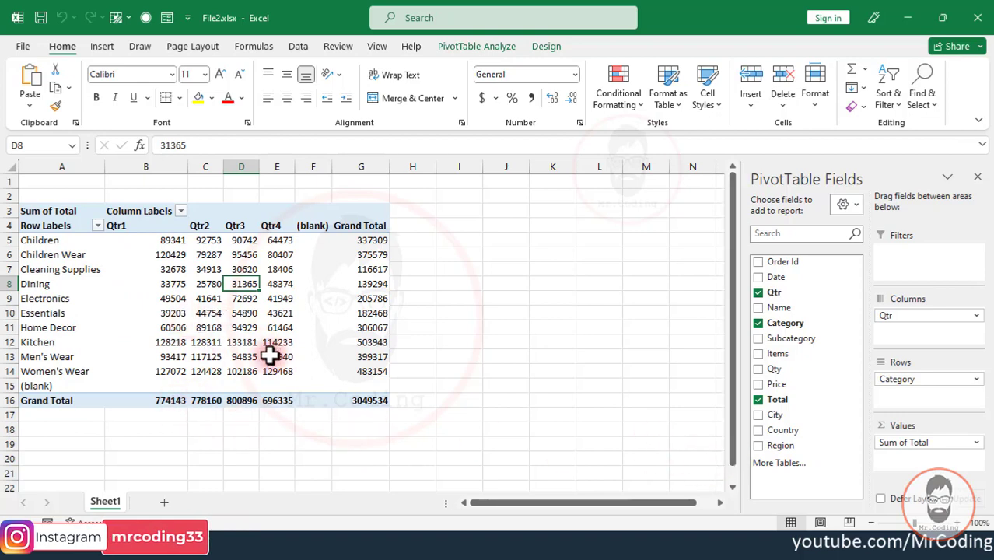
pyautogui.moveTo(234, 360)
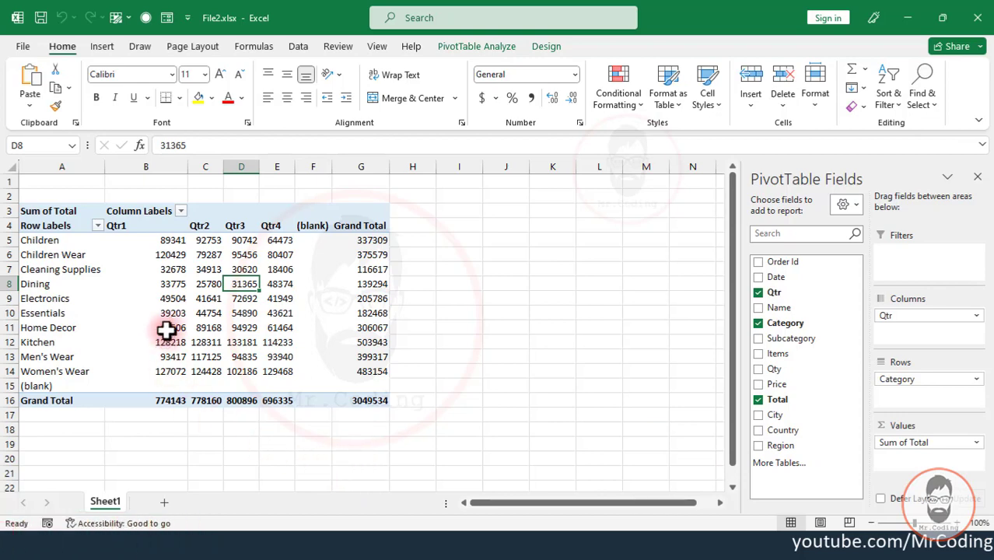
pyautogui.click(979, 17)
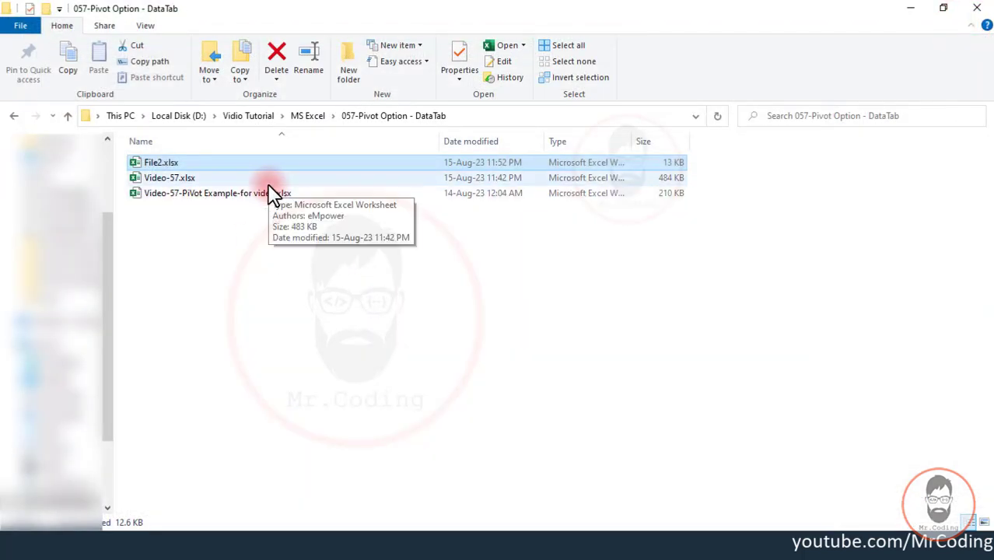
# - Delete File2.xlsx from the folder and create a new blank Excel workbook named File2 in its place
pyautogui.press('Delete')
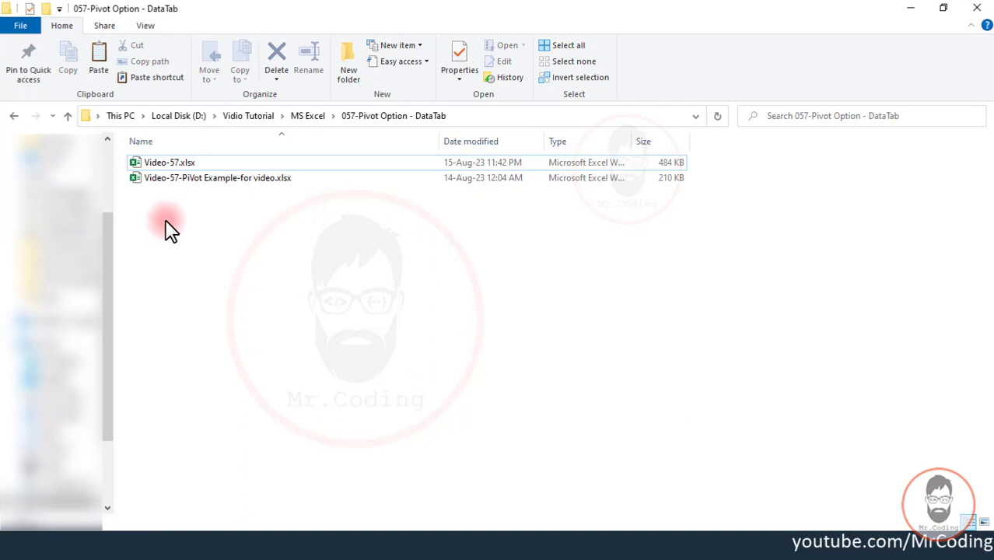
pyautogui.rightClick(166, 221)
pyautogui.moveTo(297, 411)
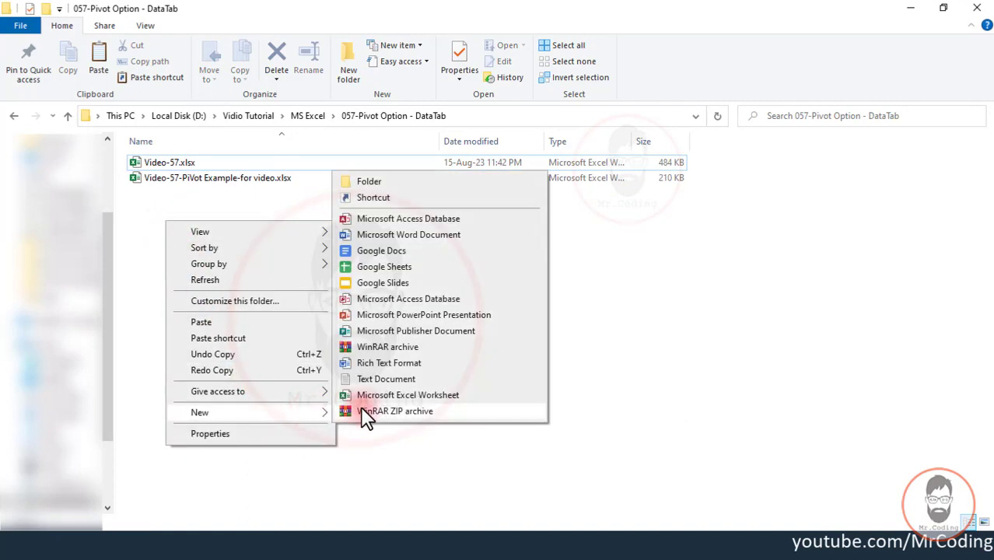
pyautogui.click(377, 394)
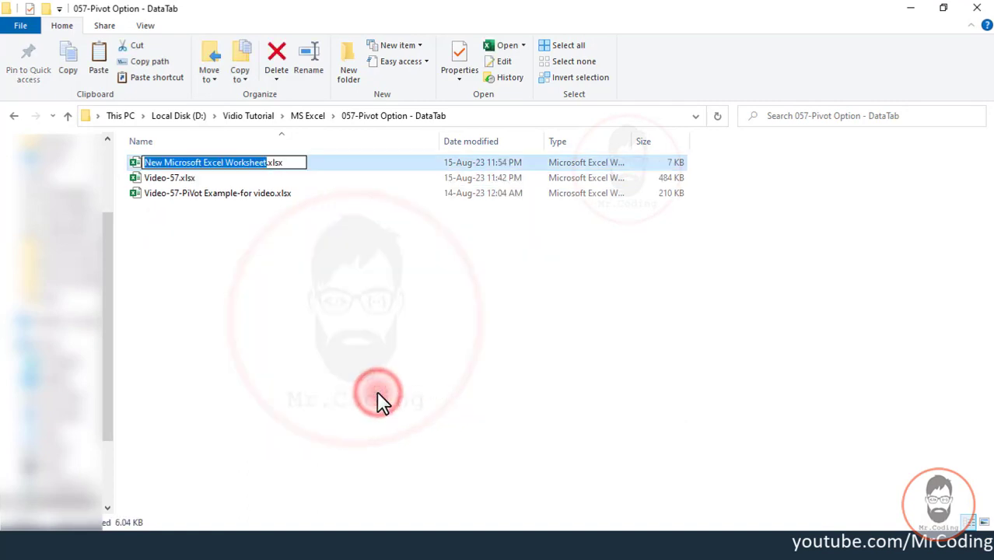
pyautogui.write('File2')
pyautogui.press('Return')
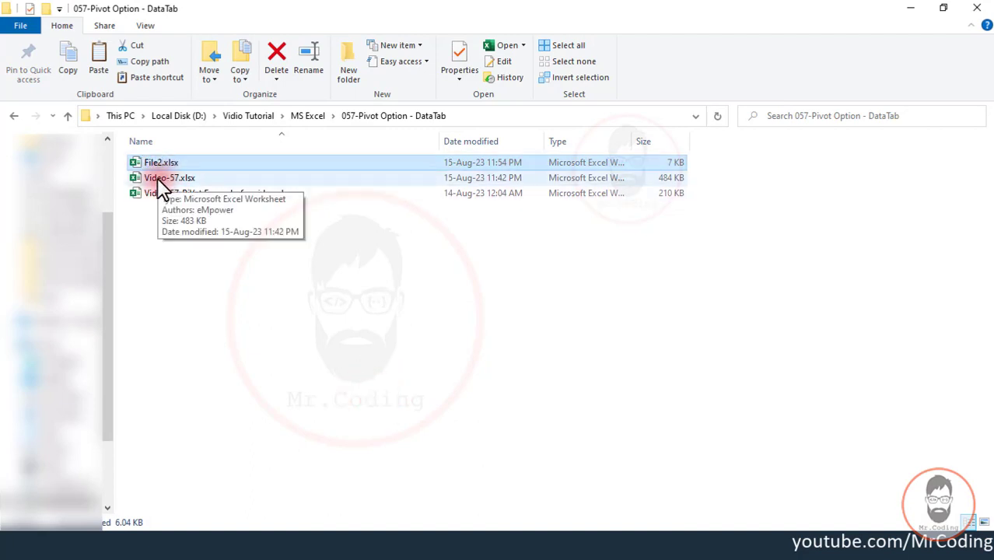
# - Open Video-57.xlsx and File2.xlsx, and shrink the File2 window so it can sit beside the Sales data
pyautogui.doubleClick(157, 178)
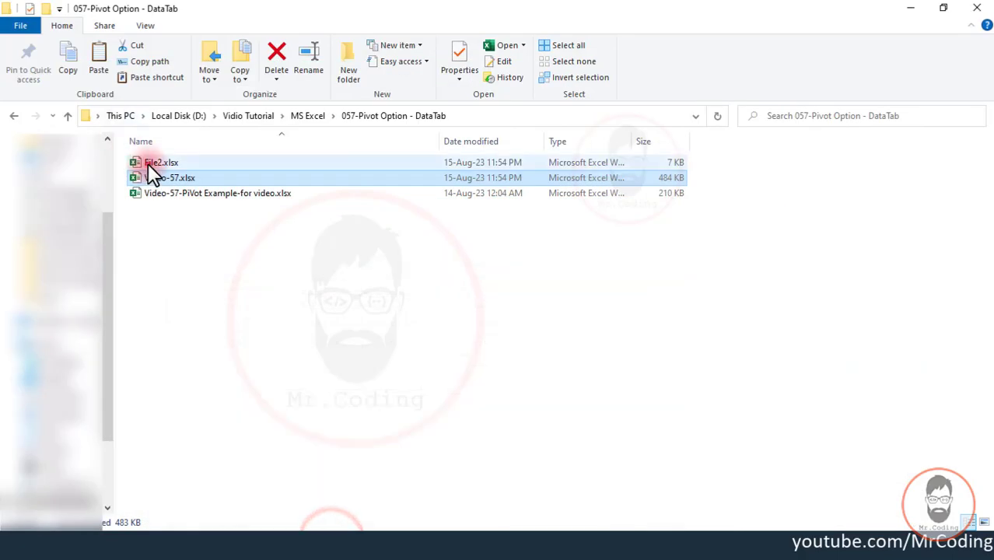
pyautogui.doubleClick(148, 162)
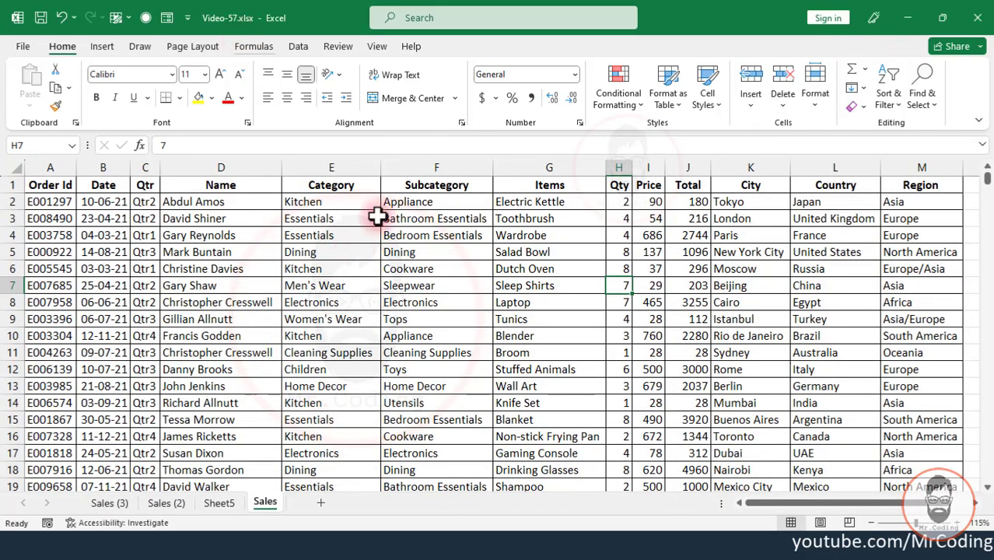
pyautogui.click(465, 539)
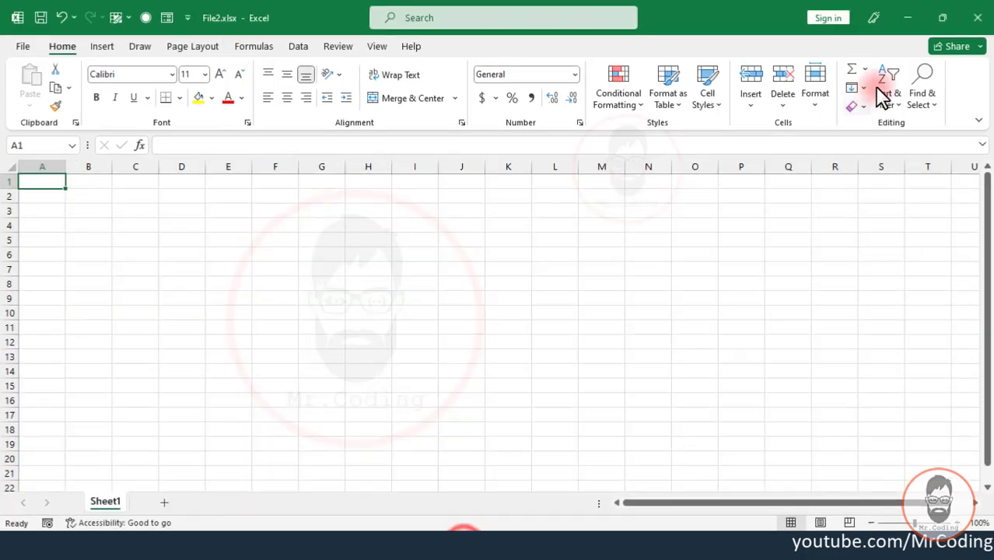
pyautogui.click(944, 14)
pyautogui.moveTo(16, 426); pyautogui.dragTo(599, 522)
pyautogui.moveTo(762, 38); pyautogui.dragTo(758, 29)
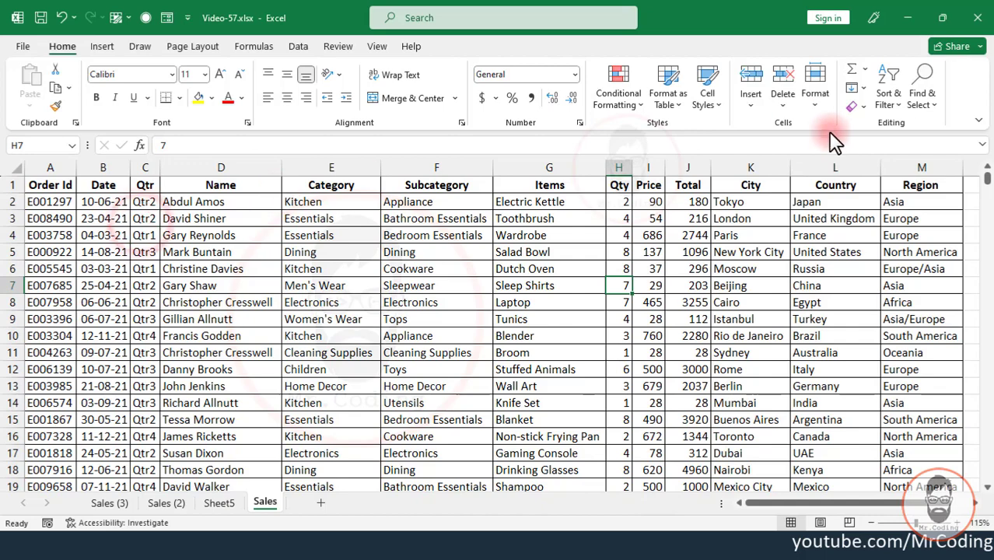
# - Create a PivotTable from the Sales range A1:M2340 of Video-57.xlsx, placed at cell A3 of Sheet1 in File2.xlsx
pyautogui.hotkey('ctrl', 'a')
pyautogui.click(102, 46)
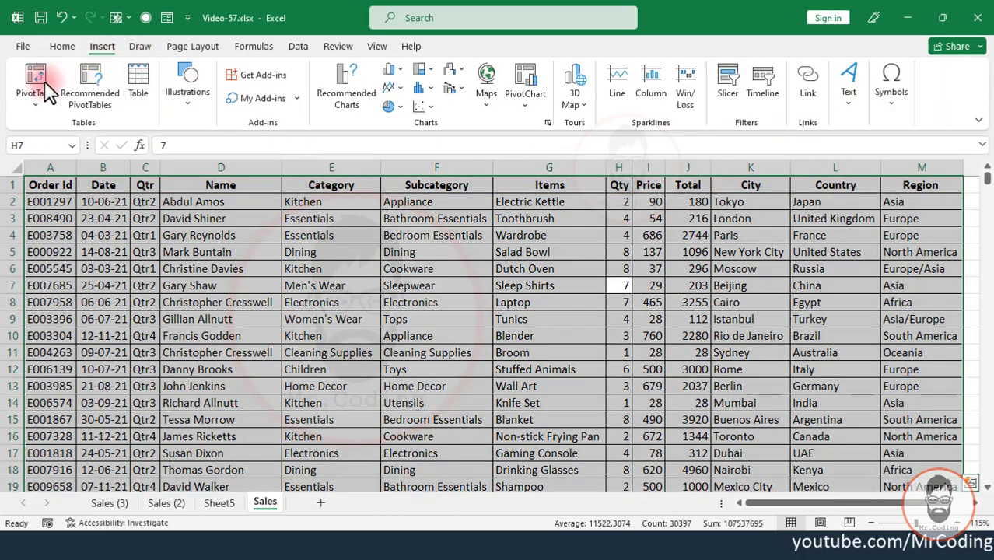
pyautogui.click(33, 81)
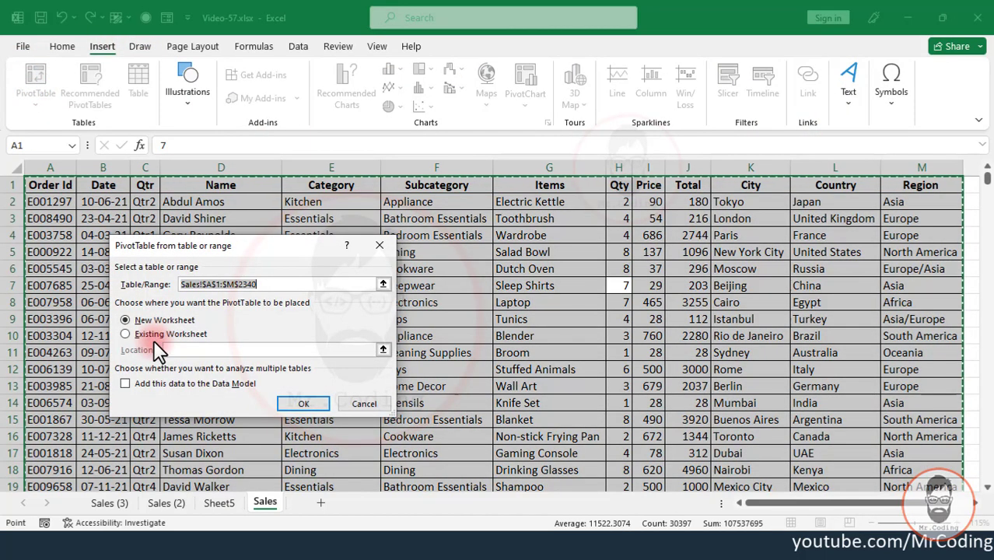
pyautogui.click(160, 334)
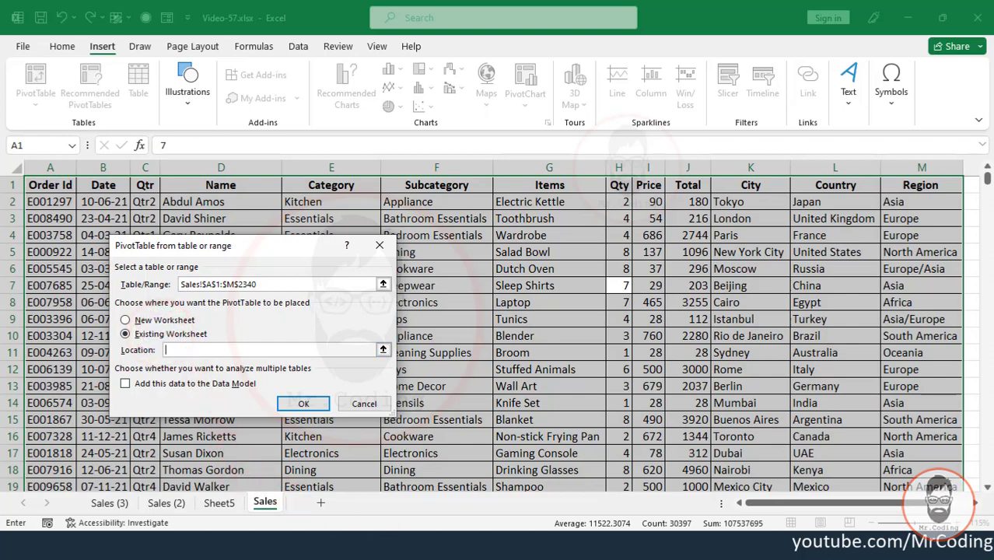
pyautogui.click(468, 543)
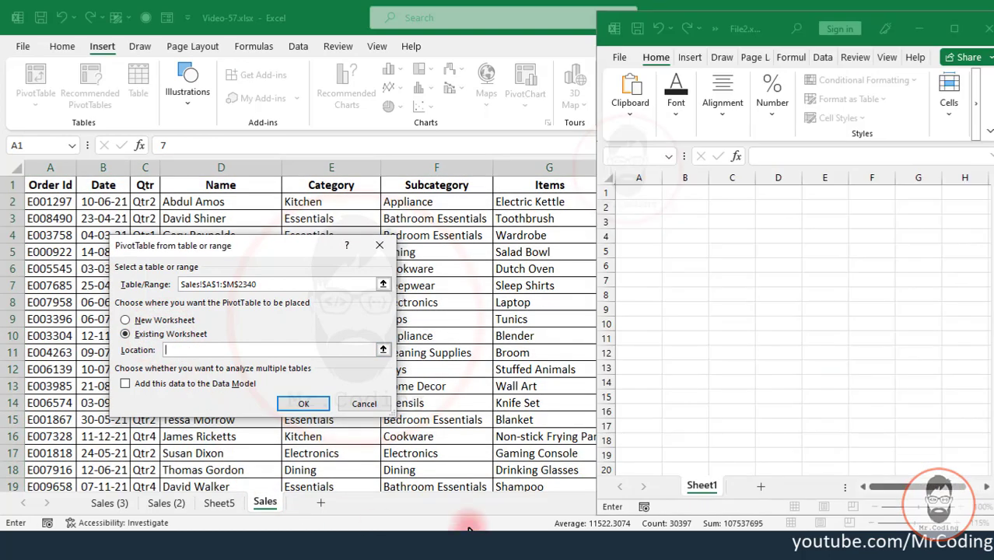
pyautogui.click(648, 223)
pyautogui.click(304, 403)
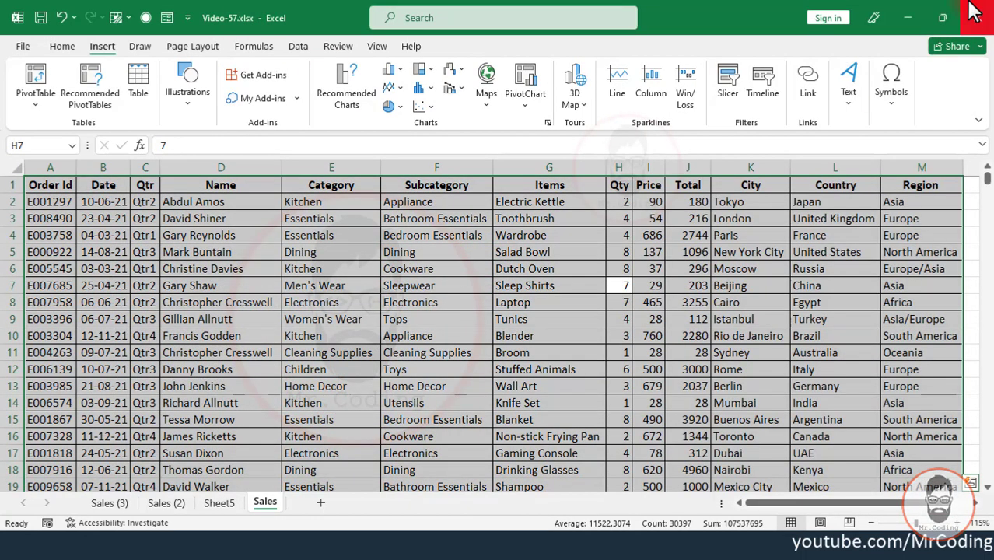
# - Close Video-57.xlsx and build the File2 pivot report with Region in rows, Qtr in columns and Total in values
pyautogui.click(975, 11)
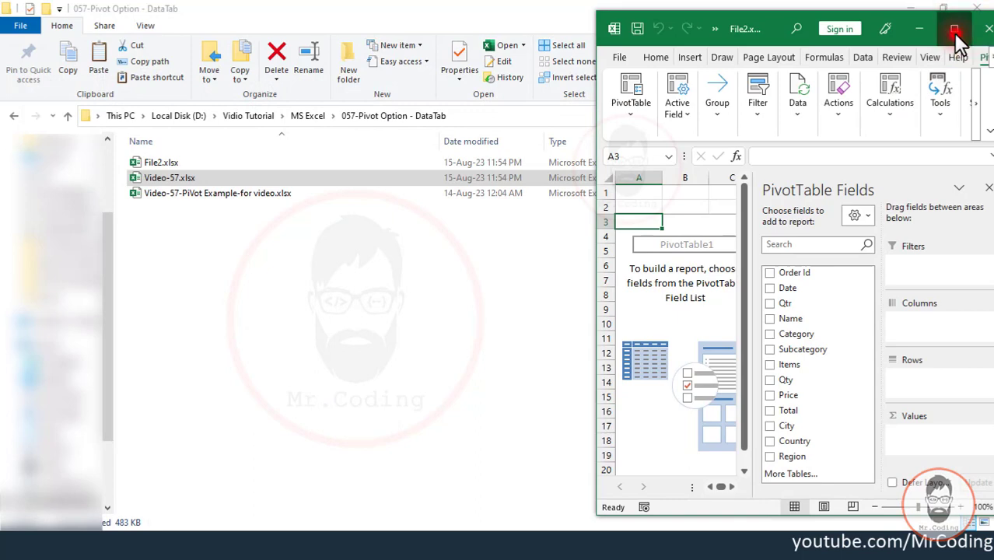
pyautogui.click(954, 30)
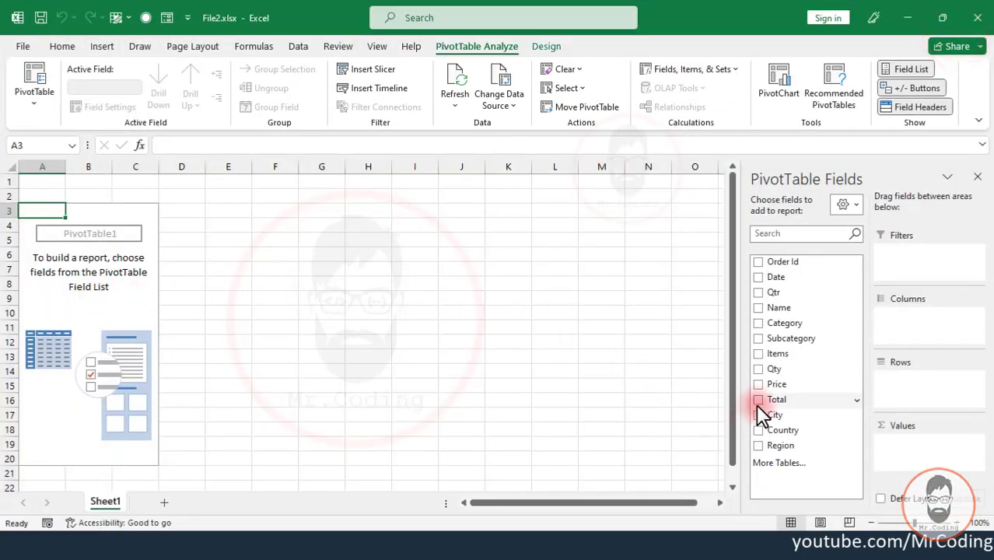
pyautogui.moveTo(781, 445); pyautogui.dragTo(898, 393)
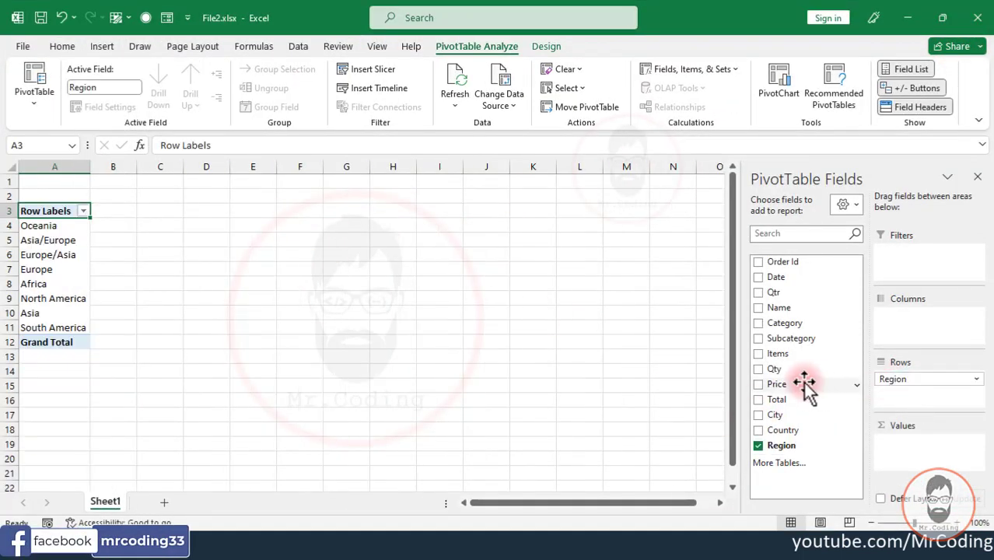
pyautogui.moveTo(774, 292); pyautogui.dragTo(915, 312)
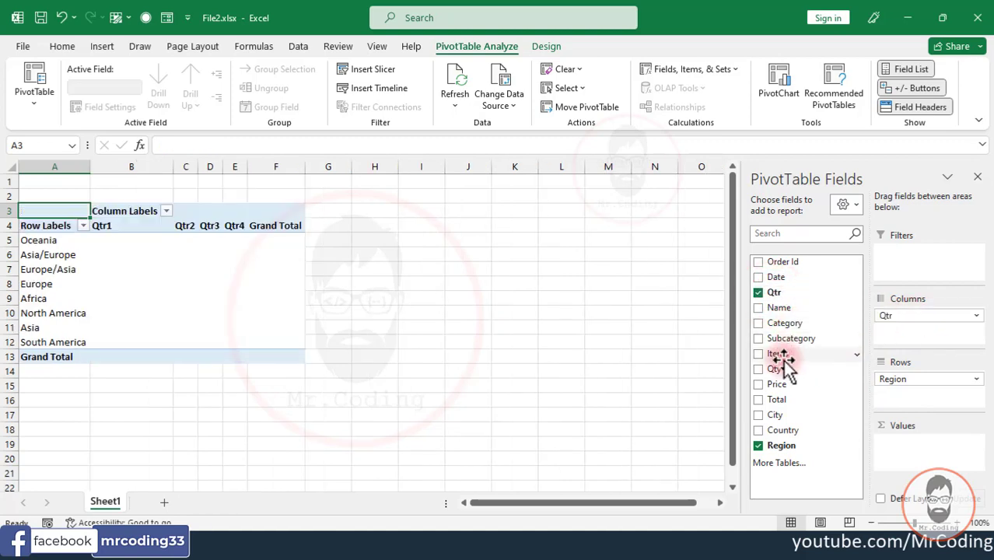
pyautogui.moveTo(778, 400); pyautogui.dragTo(902, 448)
# - Enable "Save source data with file" in the Data settings of the pivot report's PivotTable Options
pyautogui.click(131, 269)
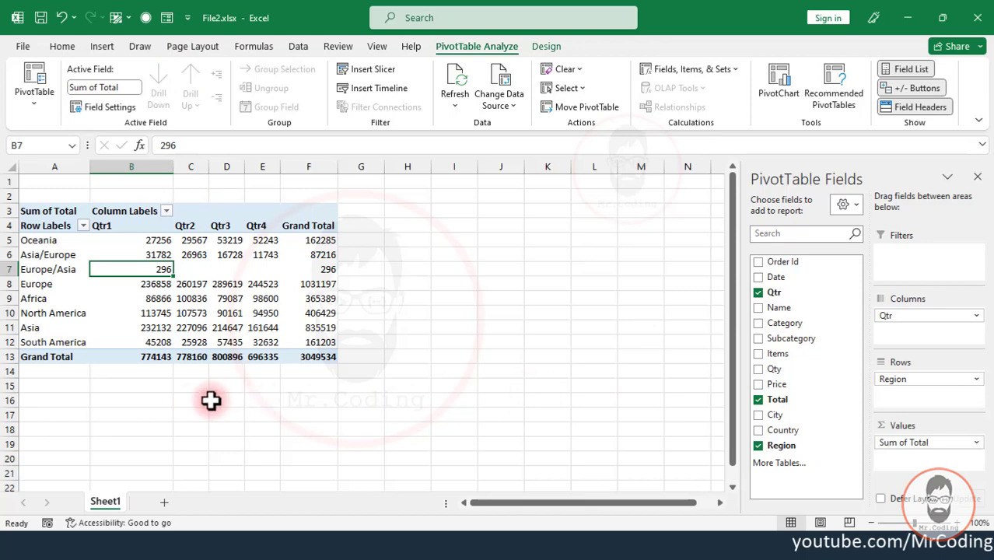
pyautogui.rightClick(59, 224)
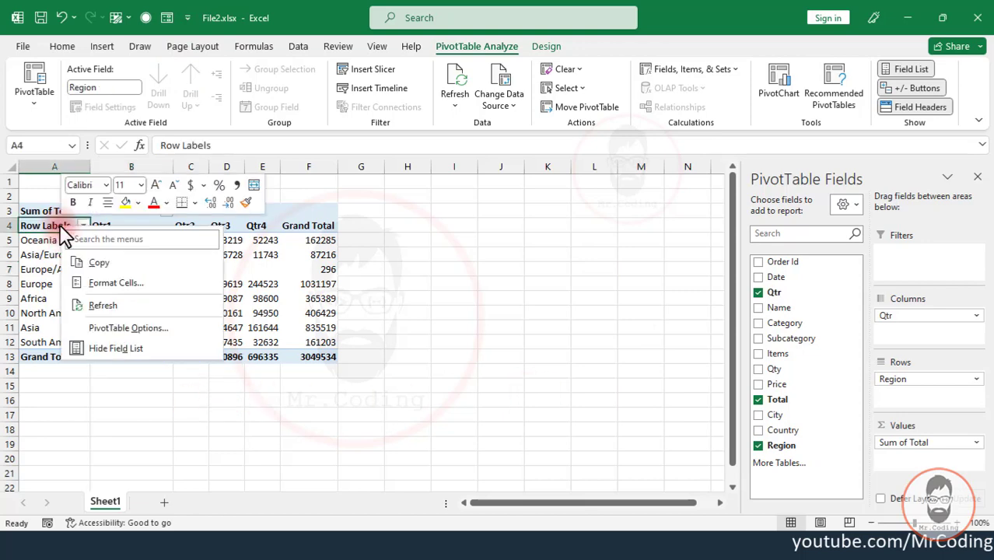
pyautogui.click(143, 329)
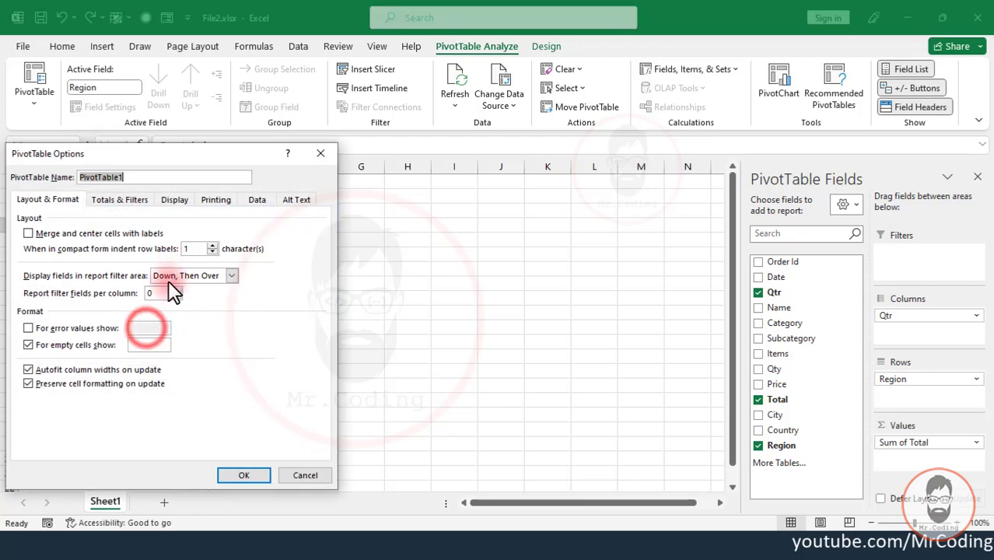
pyautogui.click(259, 199)
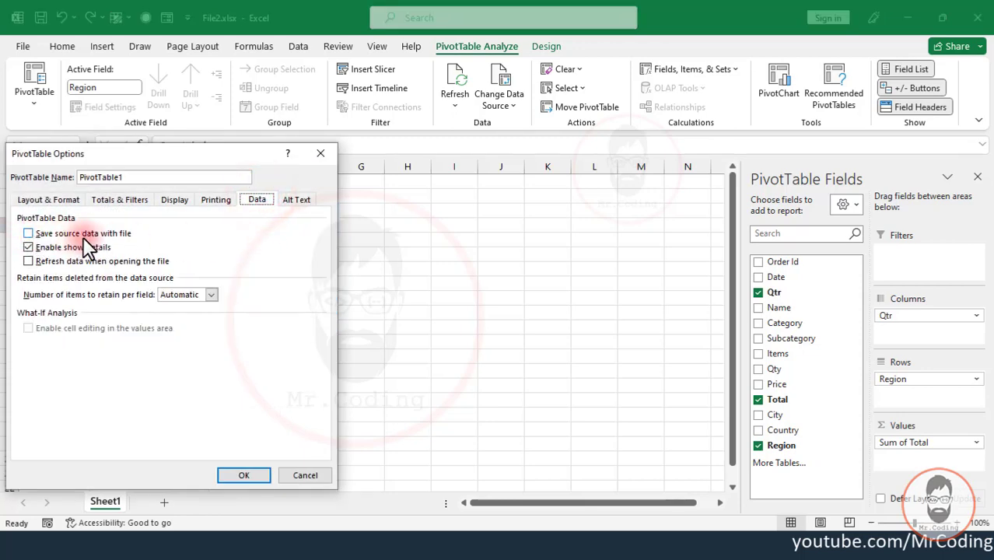
pyautogui.click(28, 233)
pyautogui.moveTo(134, 161); pyautogui.dragTo(369, 156)
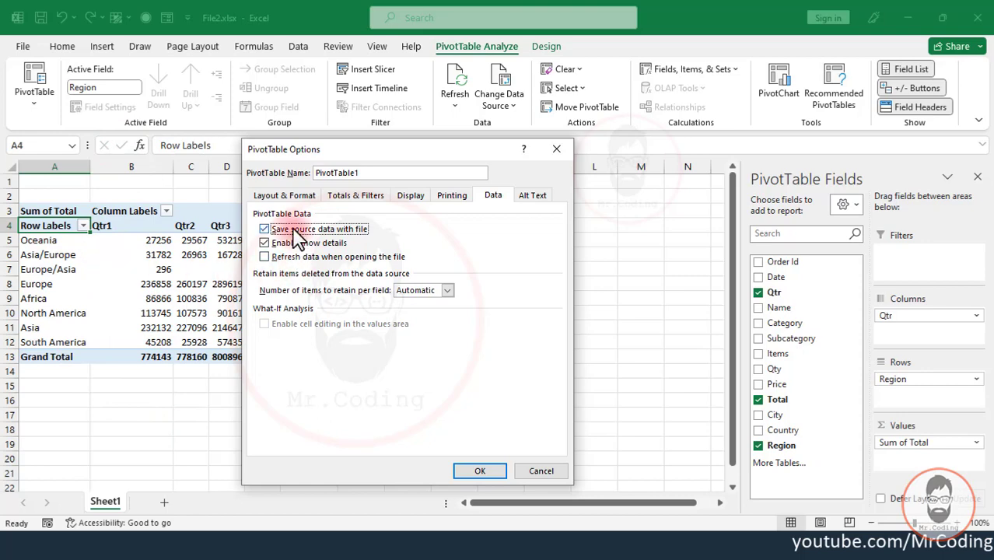
pyautogui.click(480, 471)
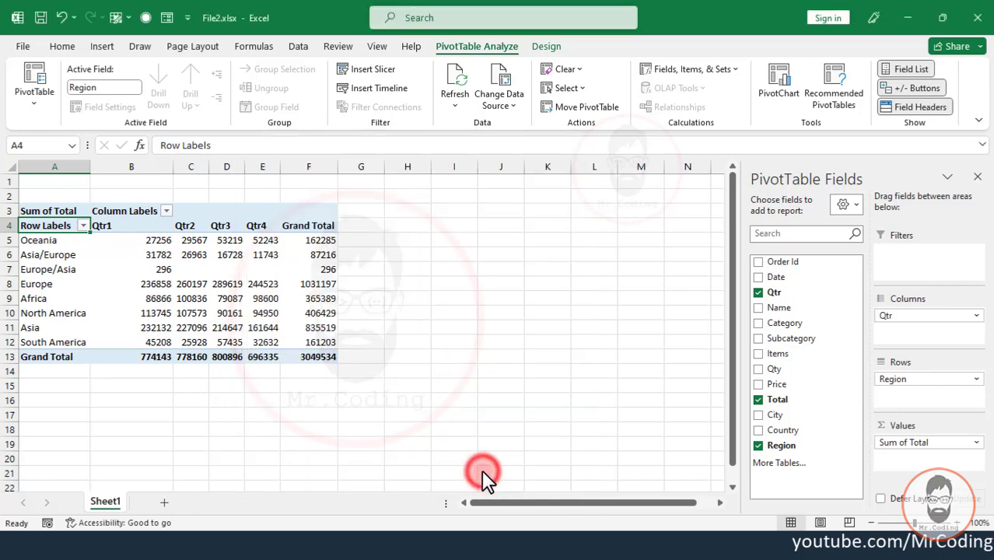
# - Close File2.xlsx with its changes saved and permanently delete Video-57.xlsx and Video-57-PiVot Example-for video.xlsx from the folder
pyautogui.click(980, 17)
pyautogui.click(461, 291)
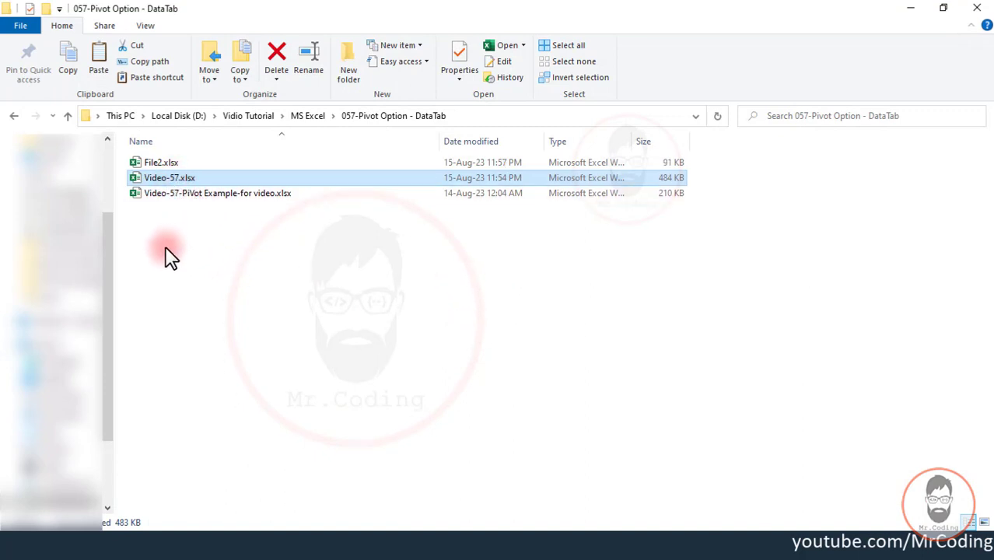
pyautogui.moveTo(160, 249); pyautogui.dragTo(176, 176)
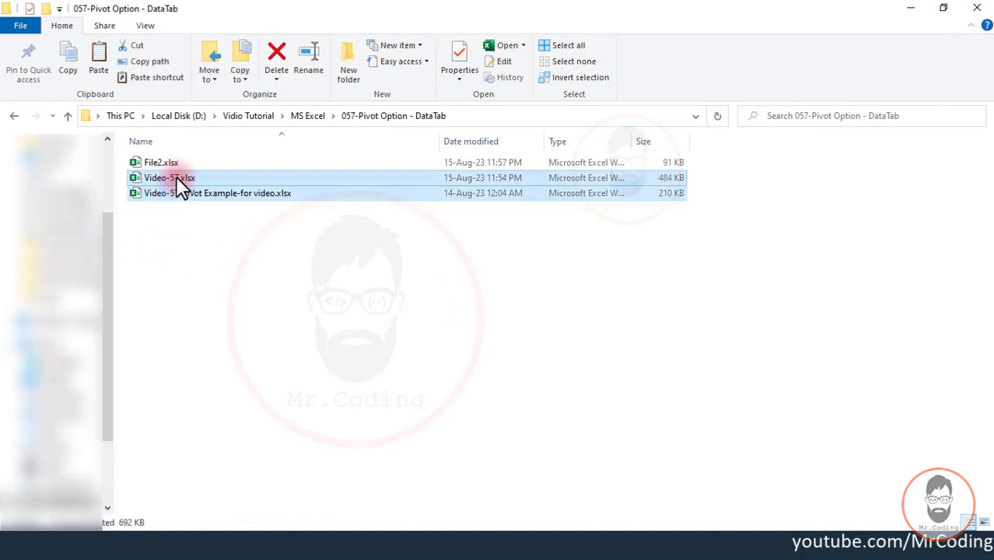
pyautogui.hotkey('shift', 'Delete')
pyautogui.press('Return')
pyautogui.click(175, 174)
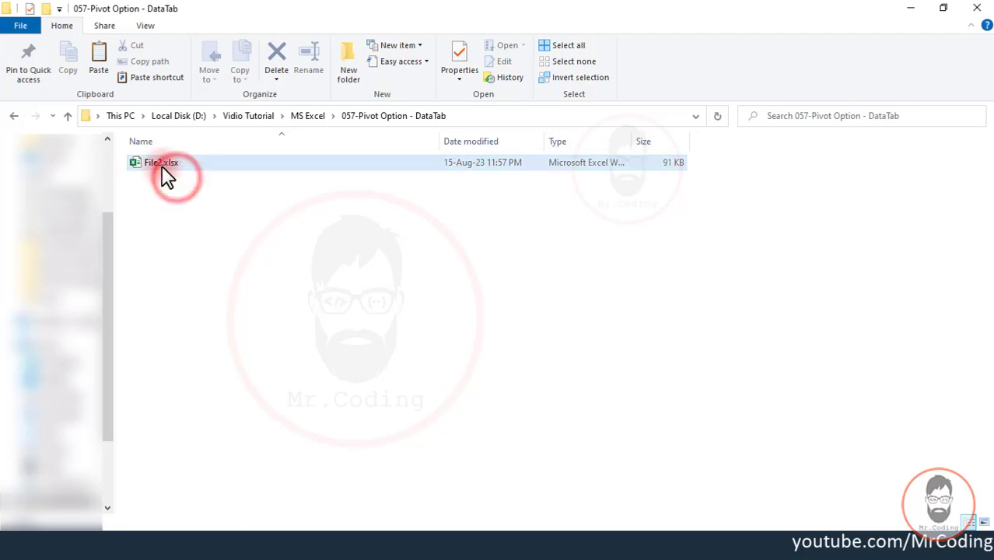
# - Reopen File2.xlsx with its content enabled and replace Region with Country as the row field of the pivot report
pyautogui.doubleClick(162, 165)
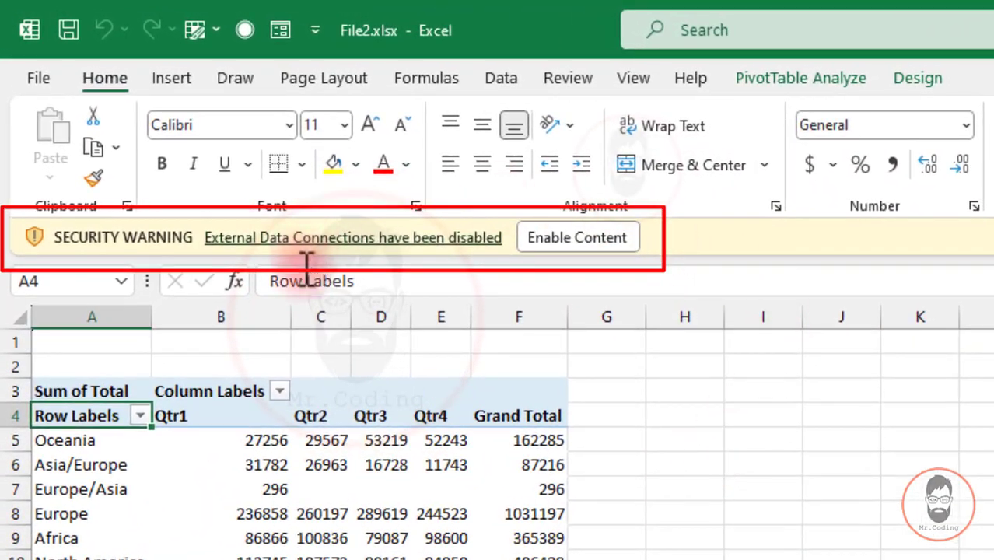
pyautogui.click(580, 239)
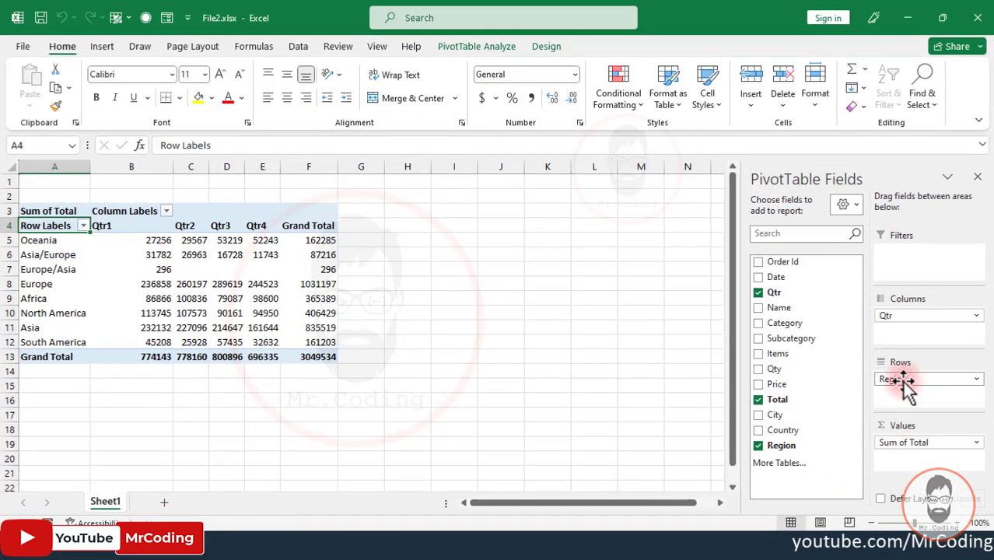
pyautogui.moveTo(907, 386); pyautogui.dragTo(674, 337)
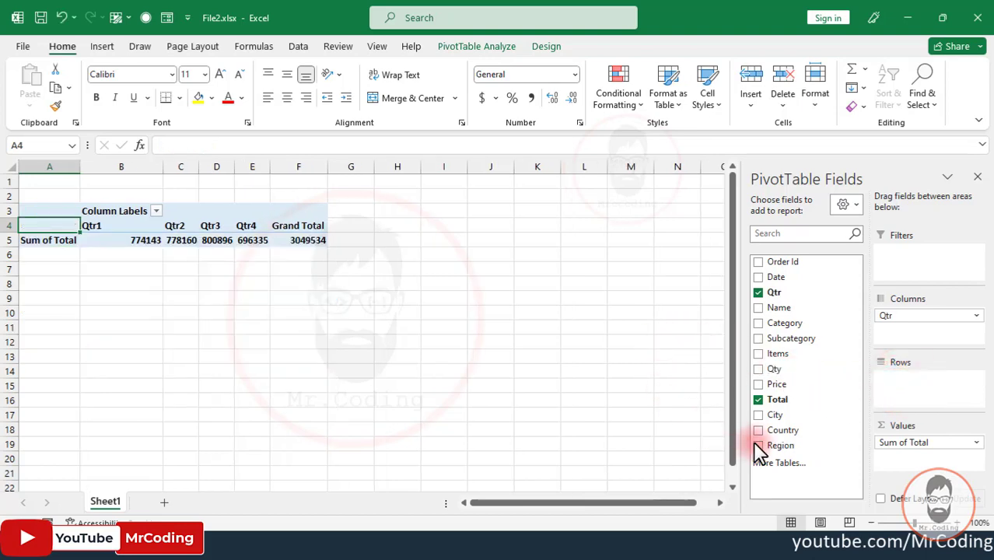
pyautogui.moveTo(778, 439); pyautogui.dragTo(903, 385)
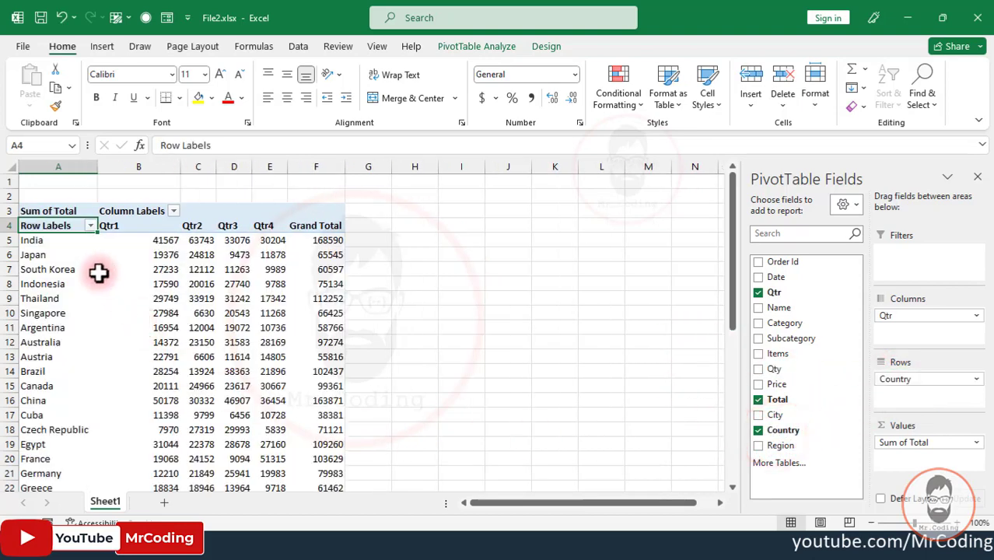
# - Check the folder for source workbooks, then replace Country with Category as the row field of the File2 pivot report
pyautogui.click(229, 543)
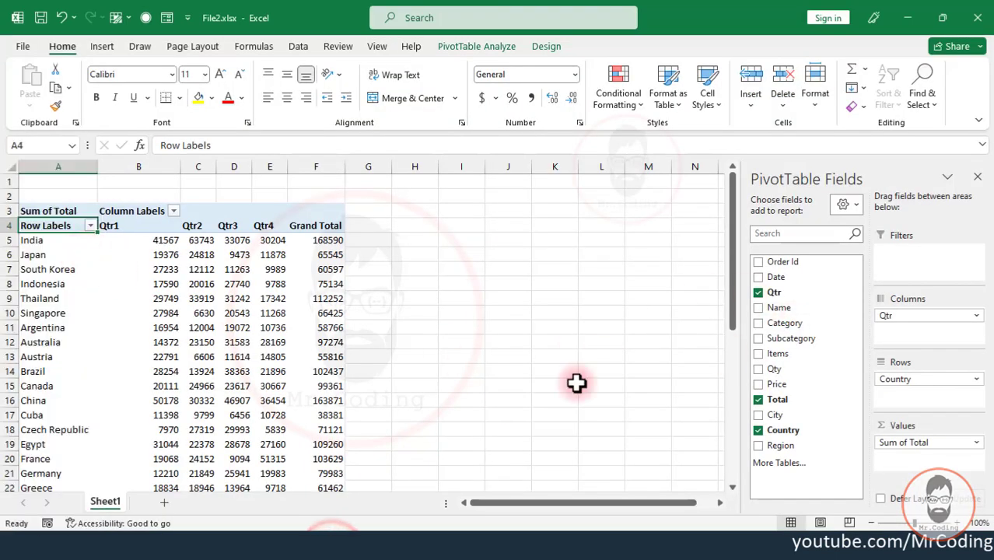
pyautogui.moveTo(897, 379); pyautogui.dragTo(683, 360)
pyautogui.moveTo(774, 354); pyautogui.dragTo(699, 362)
pyautogui.scroll(-6, 46, 280)
pyautogui.scroll(6, 101, 302)
pyautogui.moveTo(785, 325); pyautogui.dragTo(866, 400)
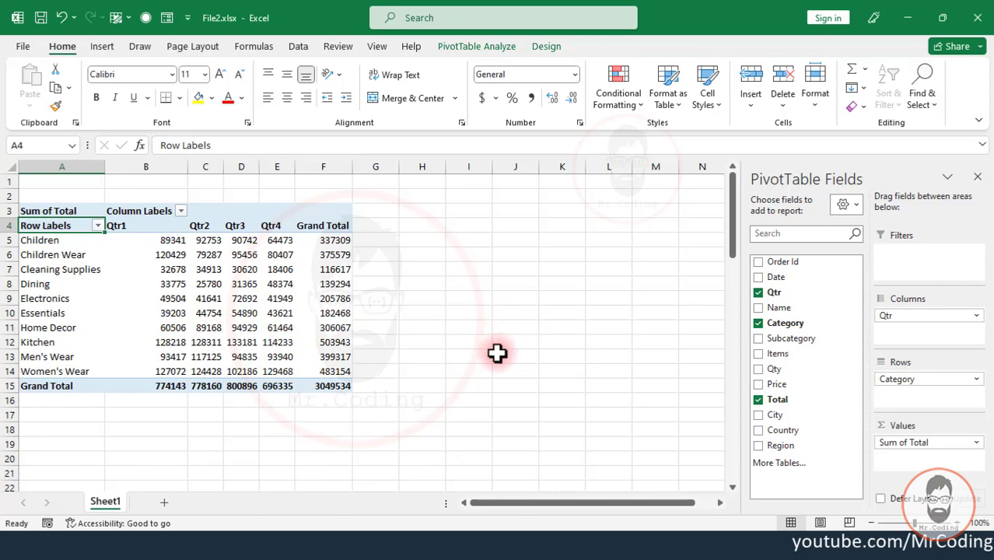
# - Examine the "Save source data with file" setting in the Data settings of the pivot report's PivotTable Options
pyautogui.click(64, 247)
pyautogui.rightClick(74, 217)
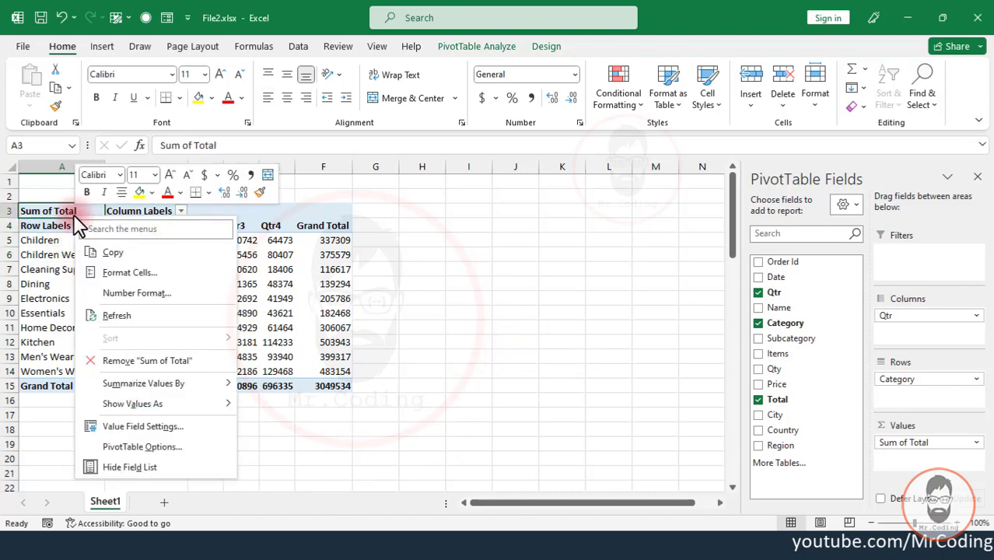
pyautogui.click(132, 446)
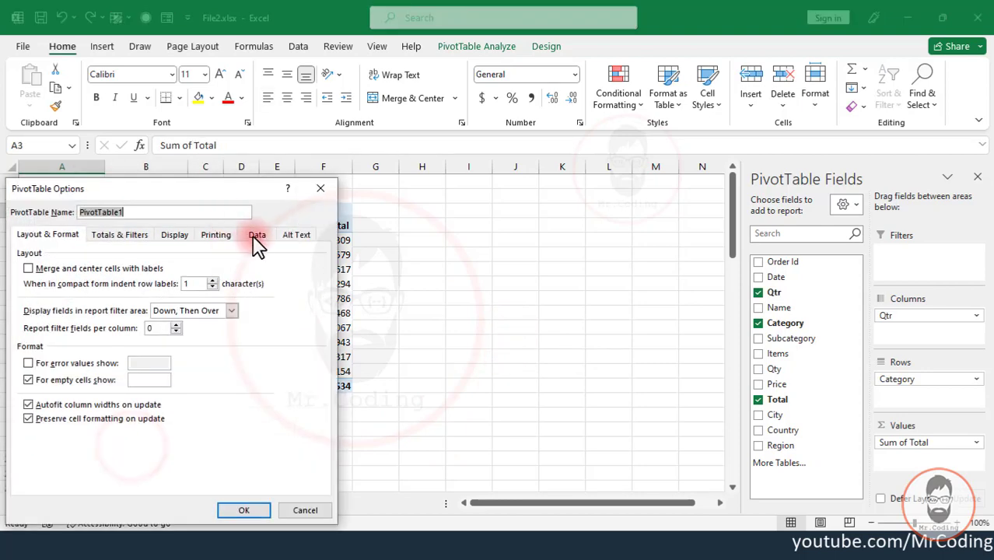
pyautogui.click(256, 236)
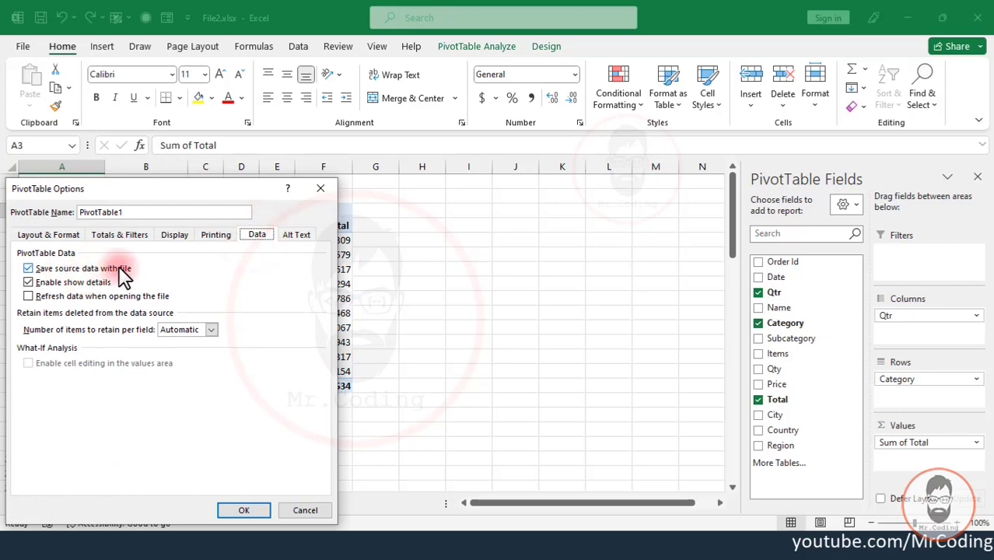
pyautogui.moveTo(193, 189); pyautogui.dragTo(360, 140)
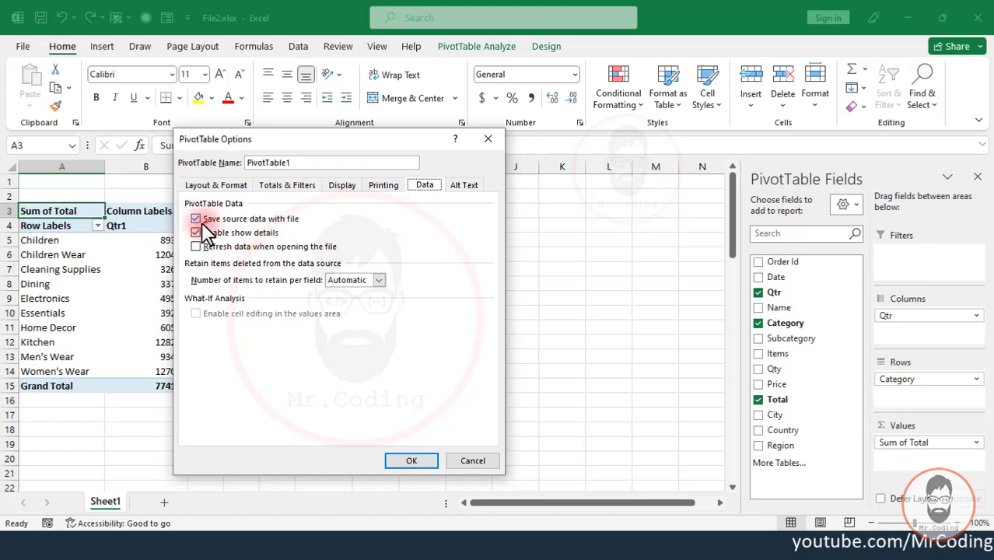
pyautogui.click(411, 461)
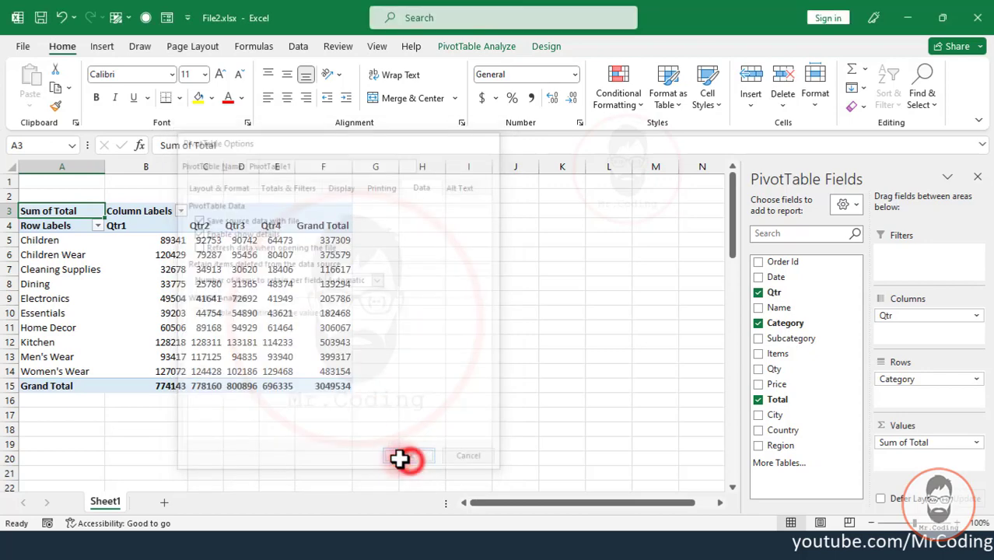
# - Replace Category with Region as the pivot report's row field and extract the detail records behind the Europe/Asia Qtr1 value to a new sheet
pyautogui.moveTo(922, 379); pyautogui.dragTo(701, 395)
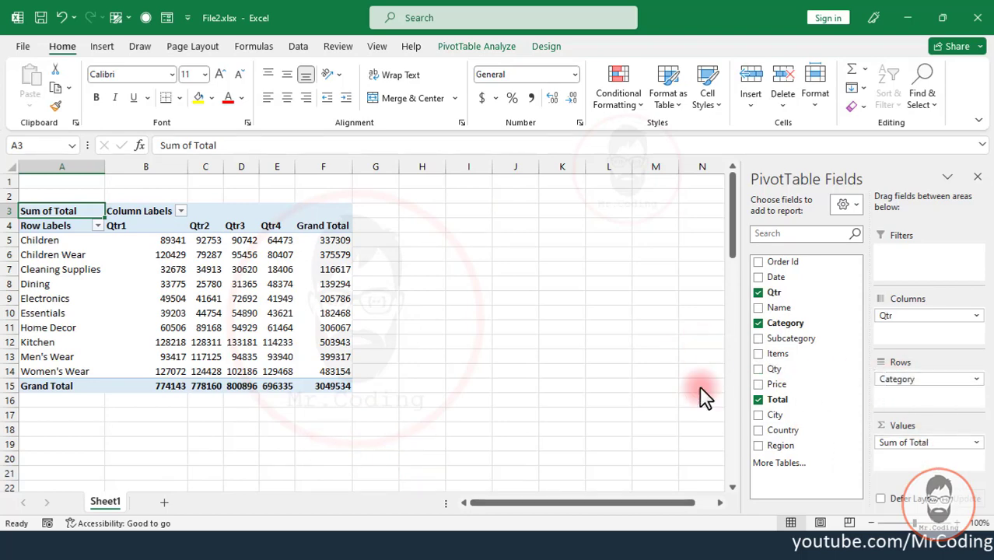
pyautogui.moveTo(782, 445); pyautogui.dragTo(918, 385)
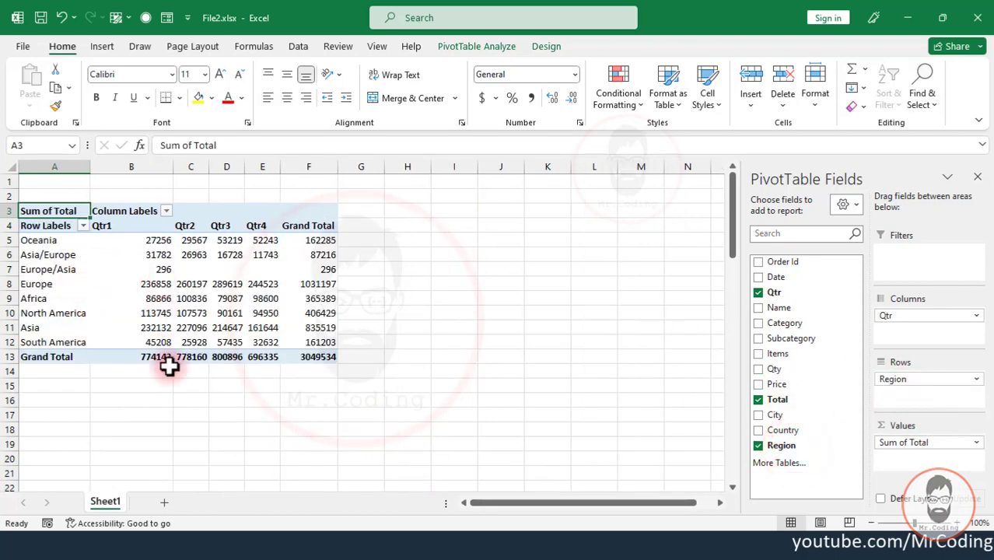
pyautogui.click(105, 268)
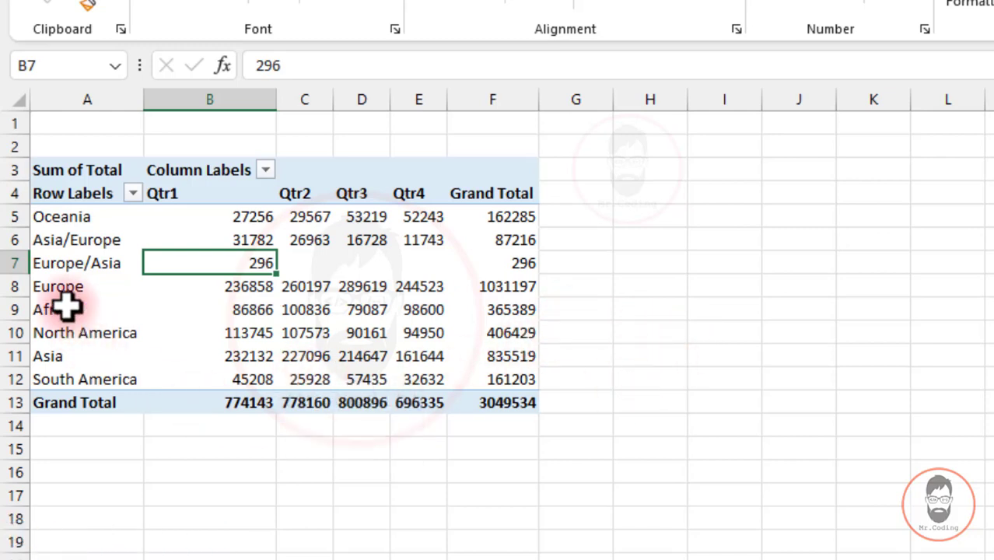
pyautogui.moveTo(230, 267)
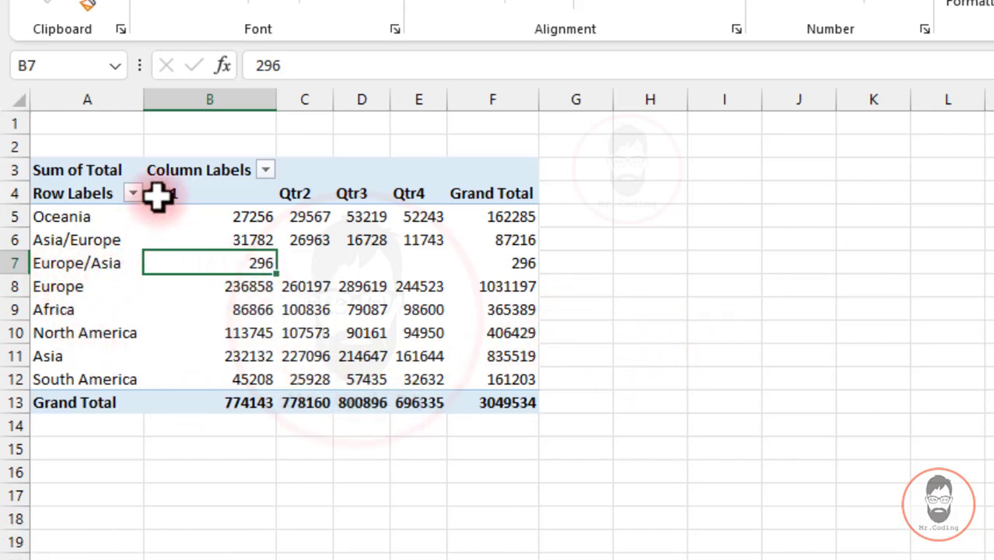
pyautogui.doubleClick(233, 261)
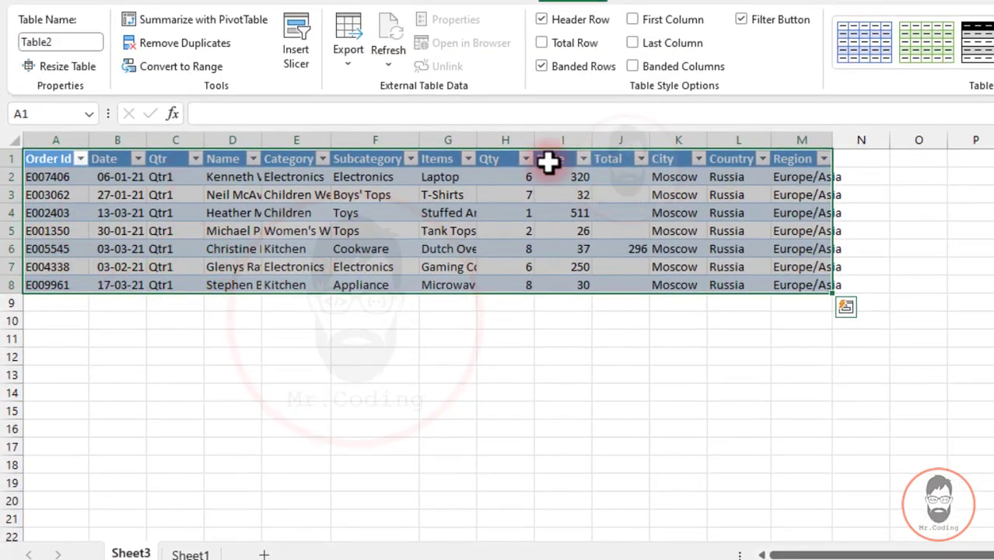
pyautogui.hotkey('ctrl', 'pagedown')
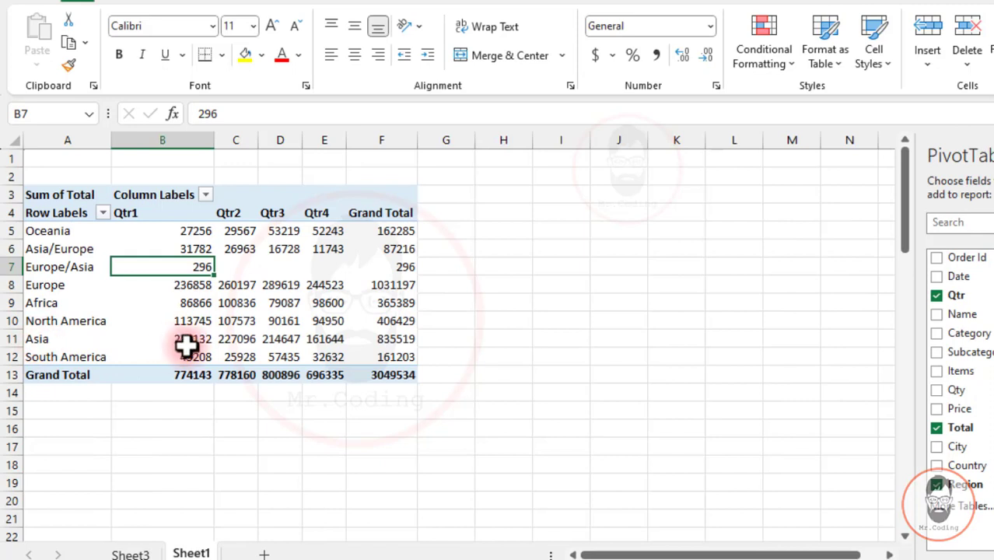
# - Extract the detail records behind the Asia Qtr2 value to a new sheet and look through them
pyautogui.click(236, 338)
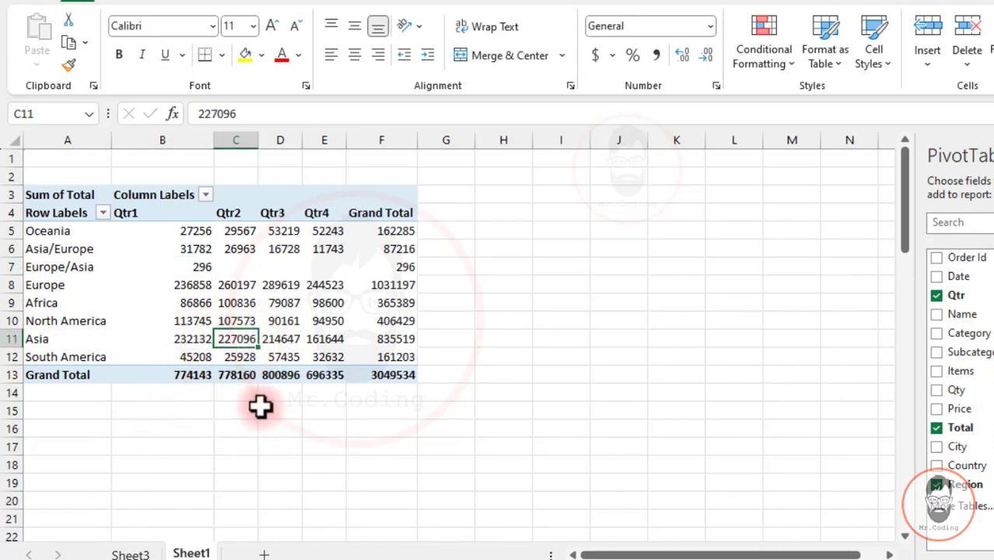
pyautogui.doubleClick(236, 338)
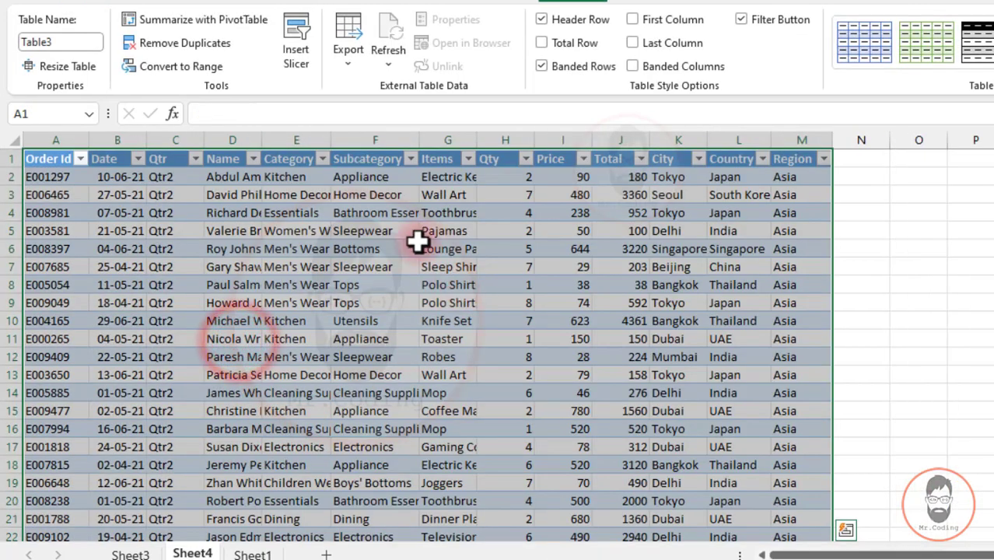
pyautogui.scroll(-6, 389, 229)
pyautogui.scroll(-5, 415, 260)
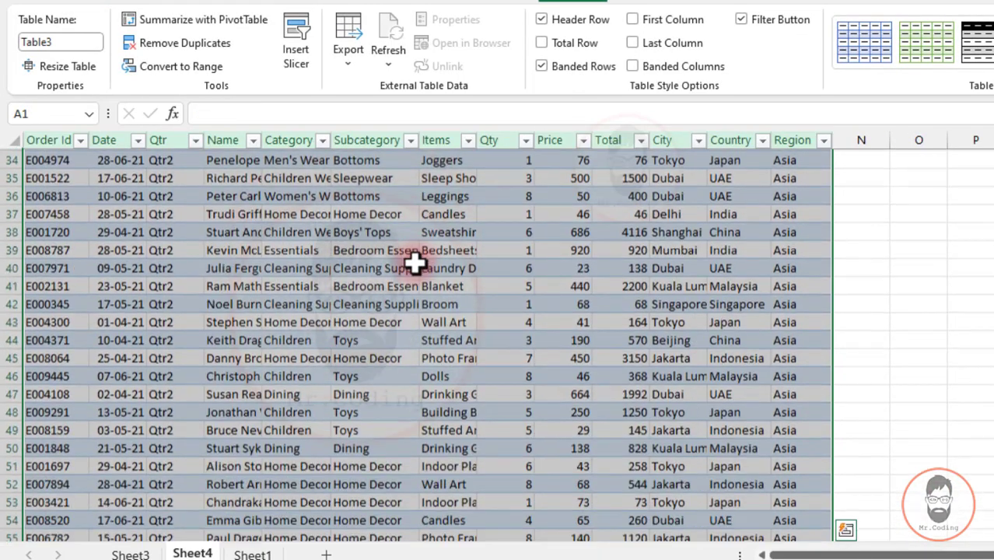
pyautogui.scroll(4, 402, 275)
pyautogui.scroll(-3, 400, 275)
pyautogui.scroll(10, 402, 277)
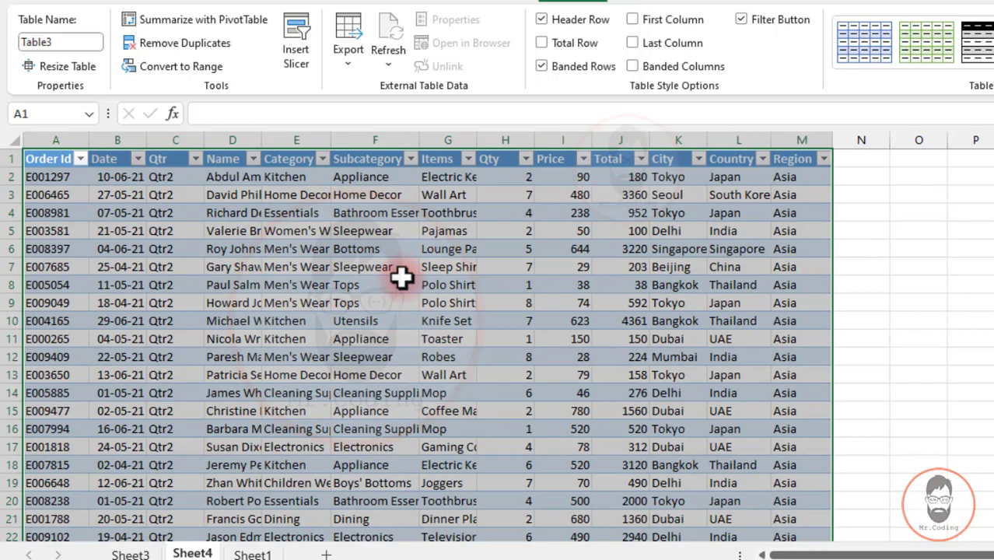
# - Extract the detail records behind the Europe Qtr2 value to a new sheet and return to the pivot report on Sheet1
pyautogui.hotkey('ctrl', 'pagedown')
pyautogui.doubleClick(236, 286)
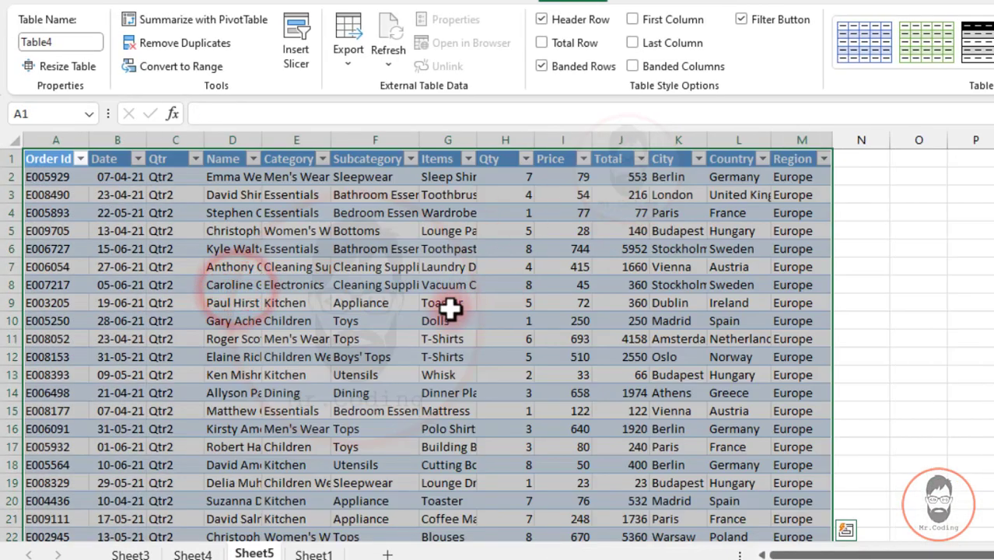
pyautogui.click(313, 552)
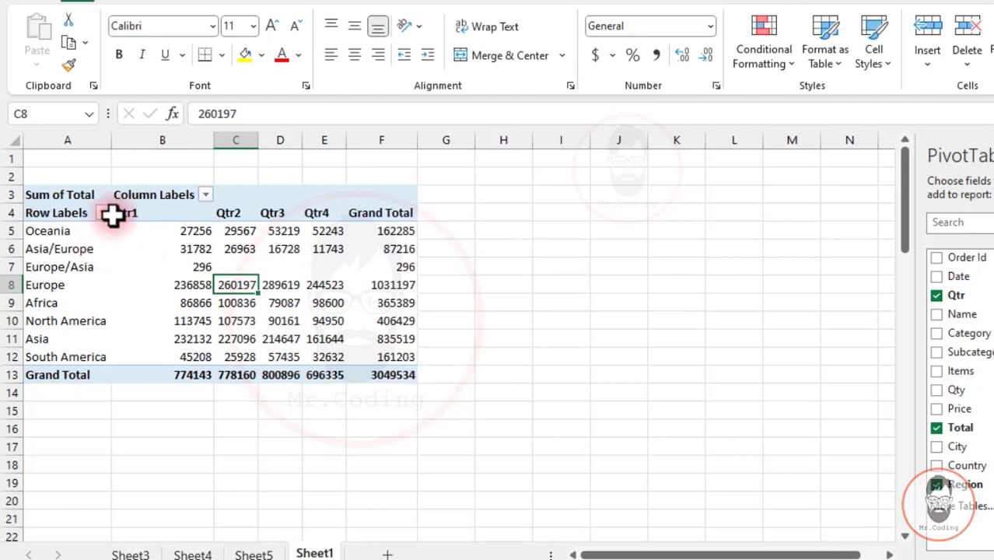
# - Turn off "Enable show details" in the Data settings of the pivot report's PivotTable Options
pyautogui.click(72, 208)
pyautogui.rightClick(71, 207)
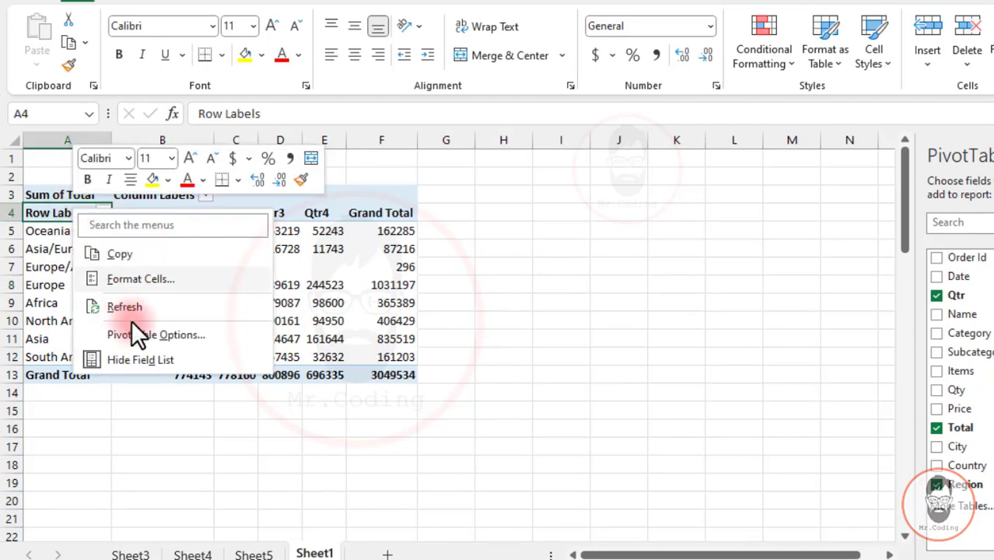
pyautogui.click(158, 336)
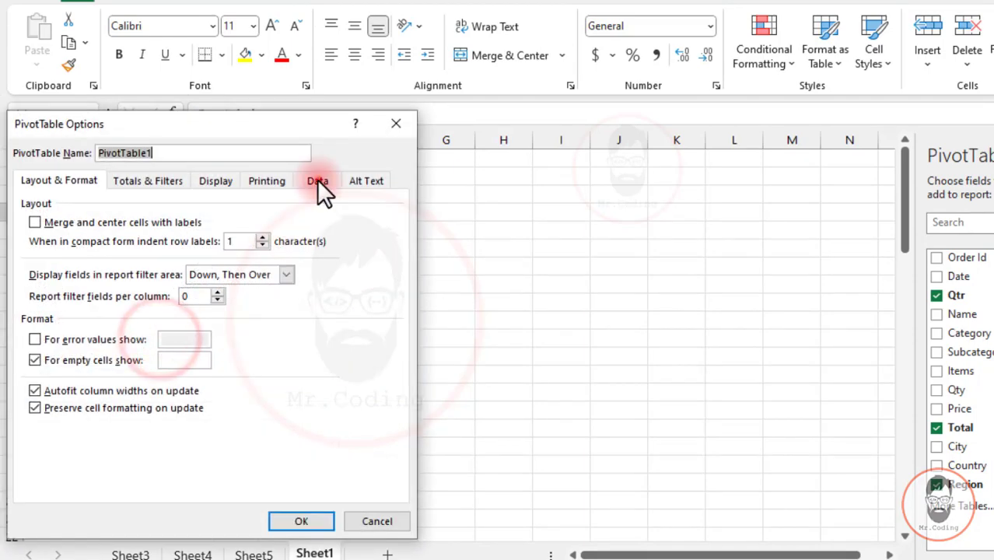
pyautogui.click(318, 180)
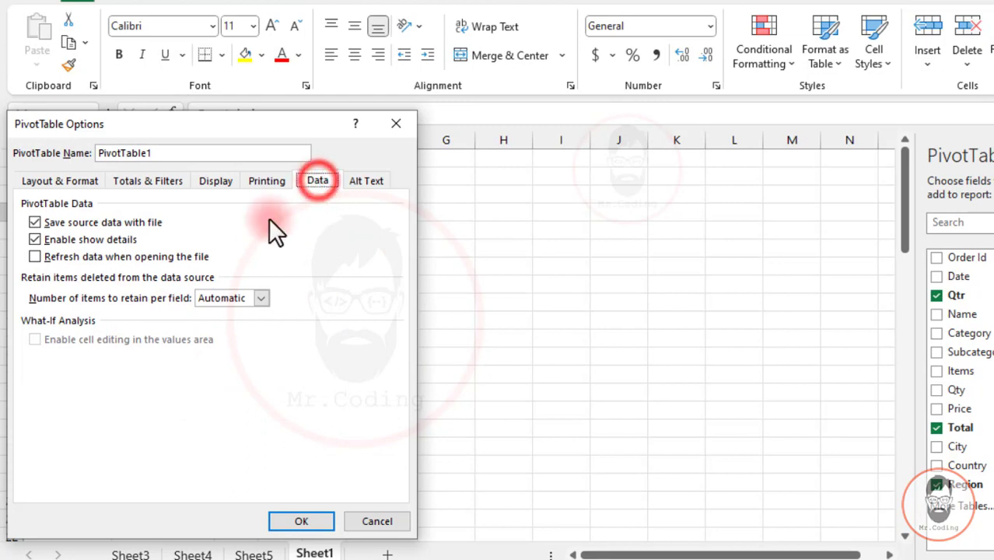
pyautogui.click(34, 241)
pyautogui.click(299, 522)
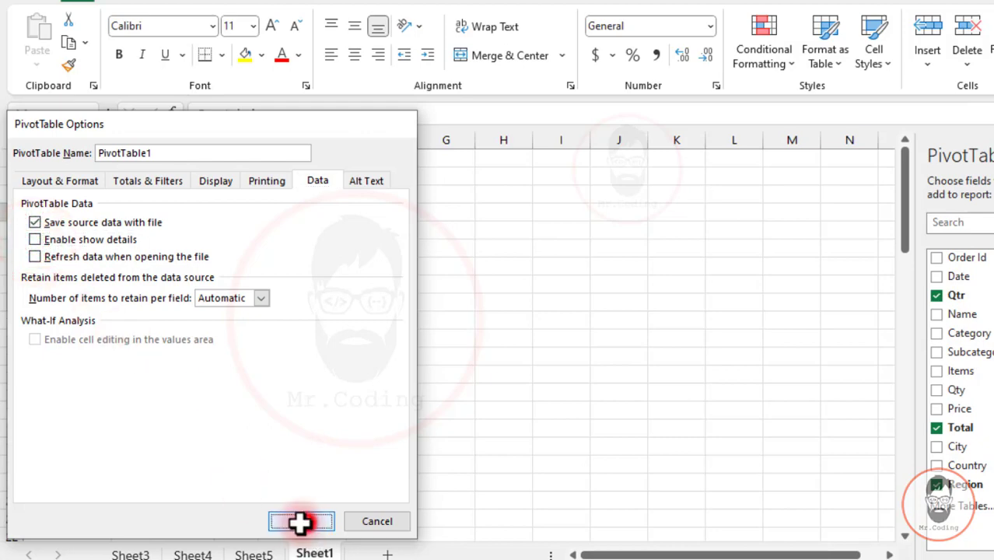
# - Try to show the detail records behind the Europe/Asia Qtr1 value
pyautogui.doubleClick(201, 267)
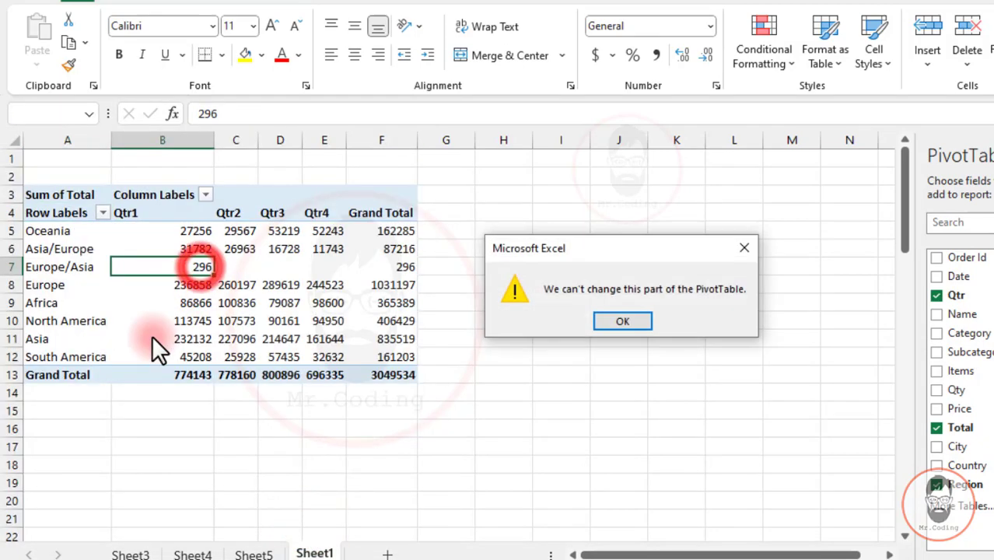
pyautogui.moveTo(596, 246); pyautogui.dragTo(432, 230)
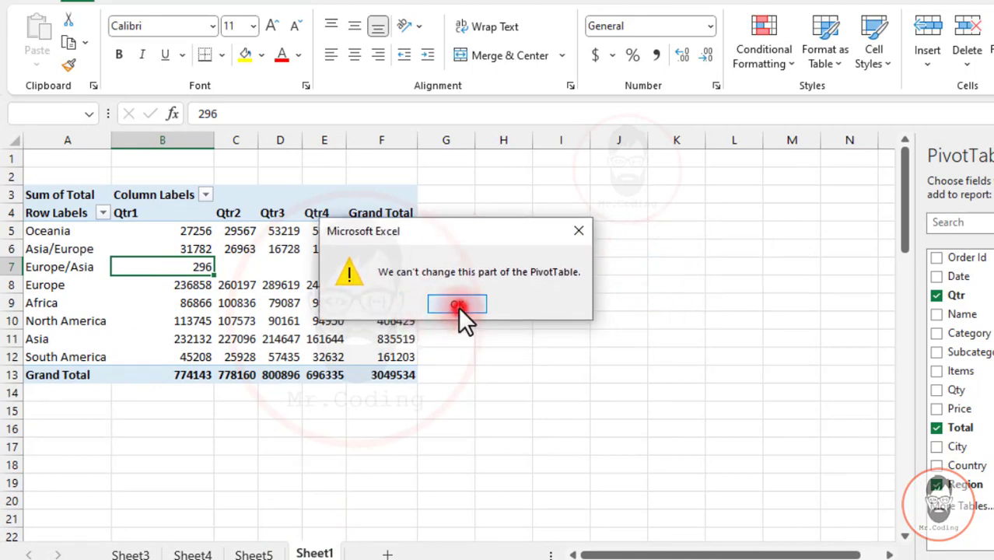
pyautogui.click(458, 305)
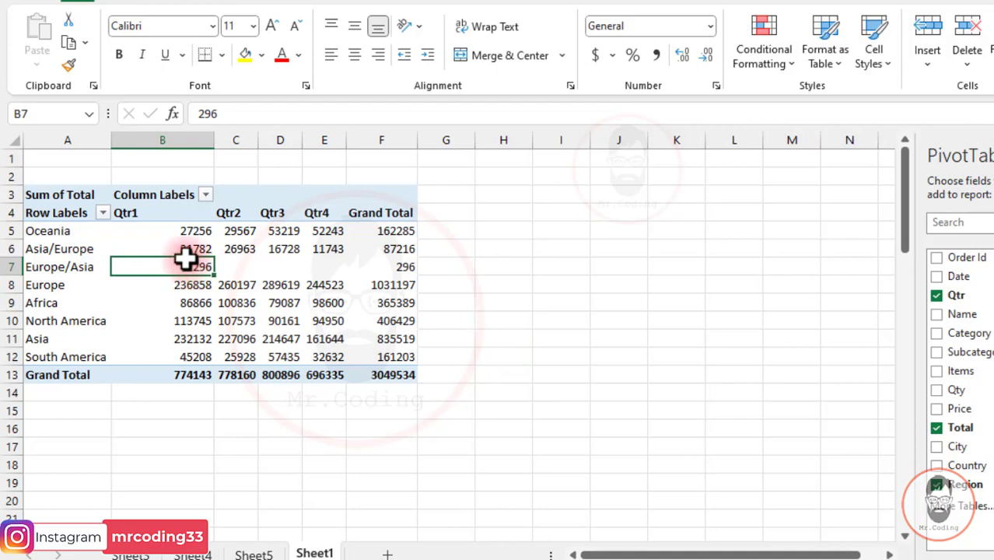
# - Recheck the "Enable show details" setting in PivotTable Options and try again to drill into the Europe/Asia Qtr1 value
pyautogui.rightClick(69, 207)
pyautogui.click(147, 332)
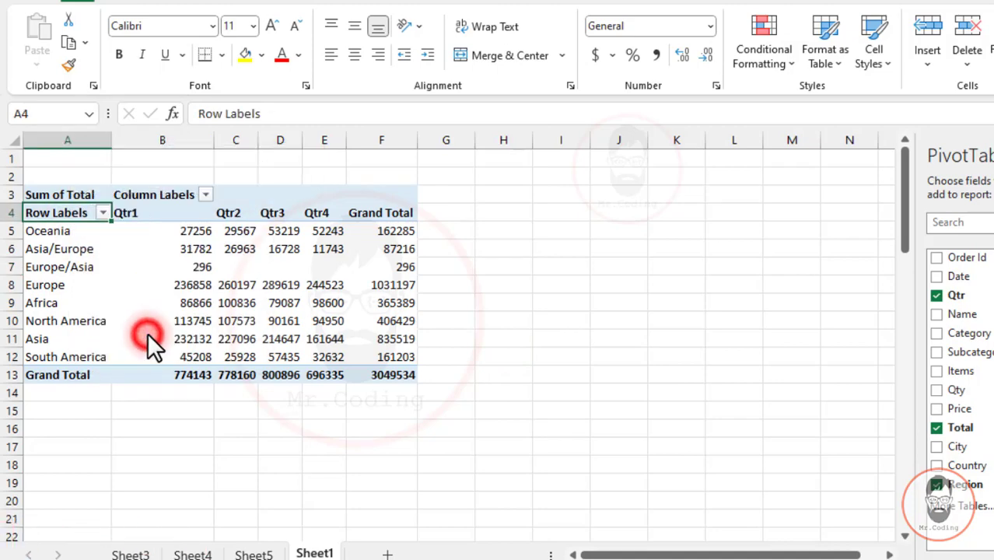
pyautogui.click(311, 179)
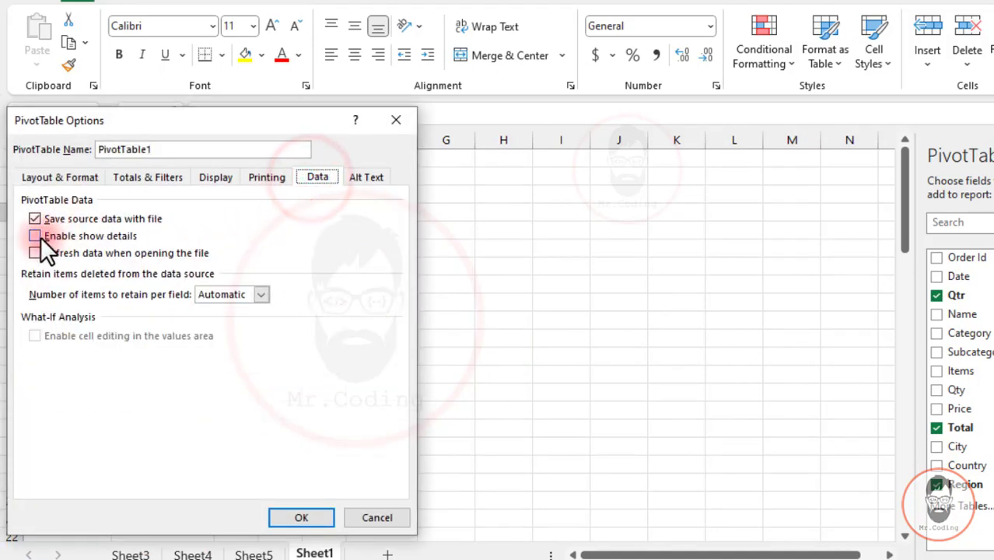
pyautogui.click(296, 518)
pyautogui.doubleClick(198, 267)
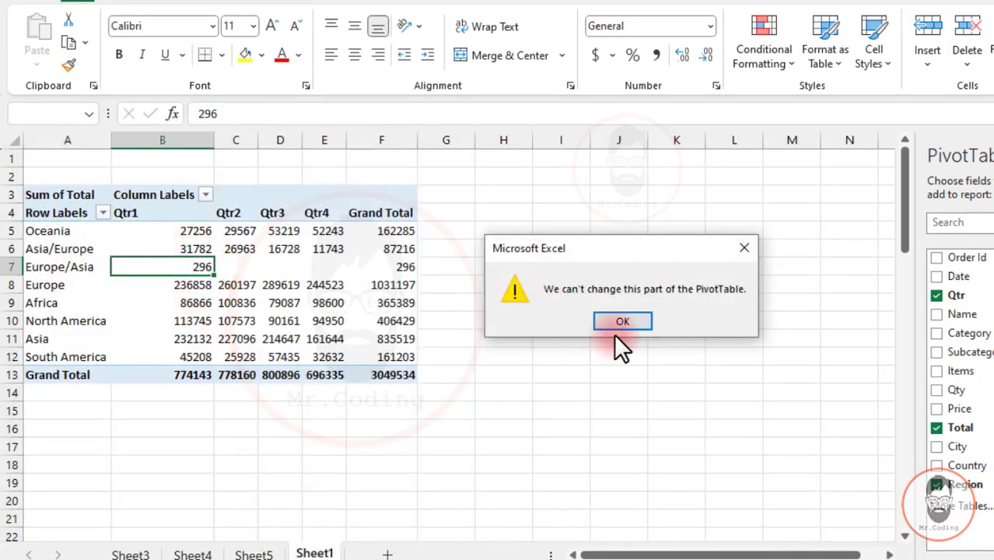
pyautogui.click(614, 321)
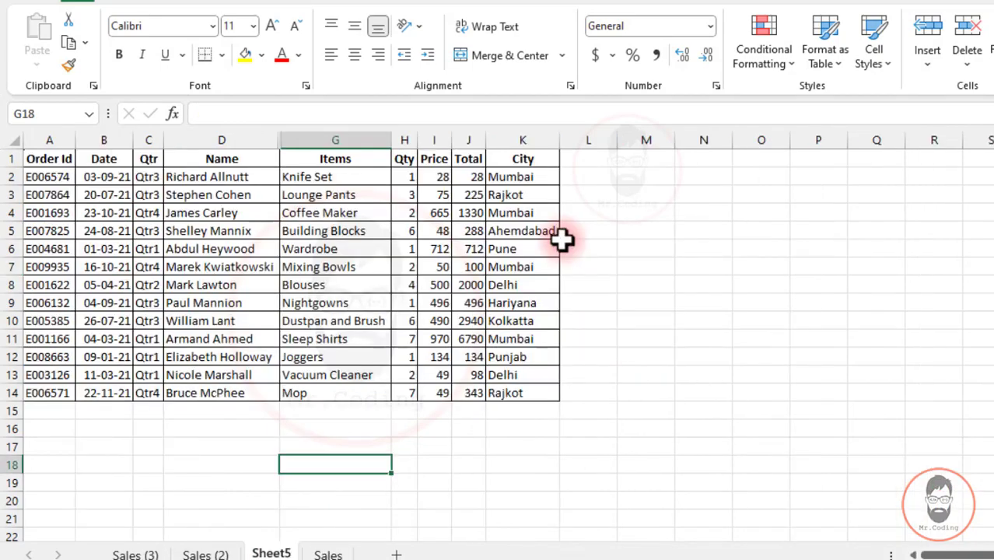
# - In the workbook with the Sales sheets, create a PivotTable from Sheet5 range A1:K14 on the existing worksheet at cell M5
pyautogui.click(564, 244)
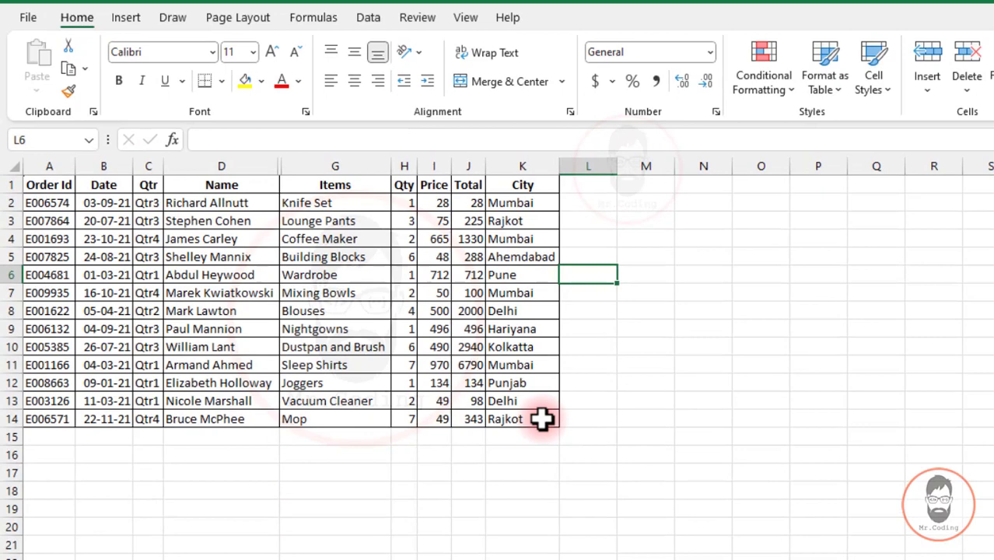
pyautogui.moveTo(543, 420); pyautogui.dragTo(11, 179)
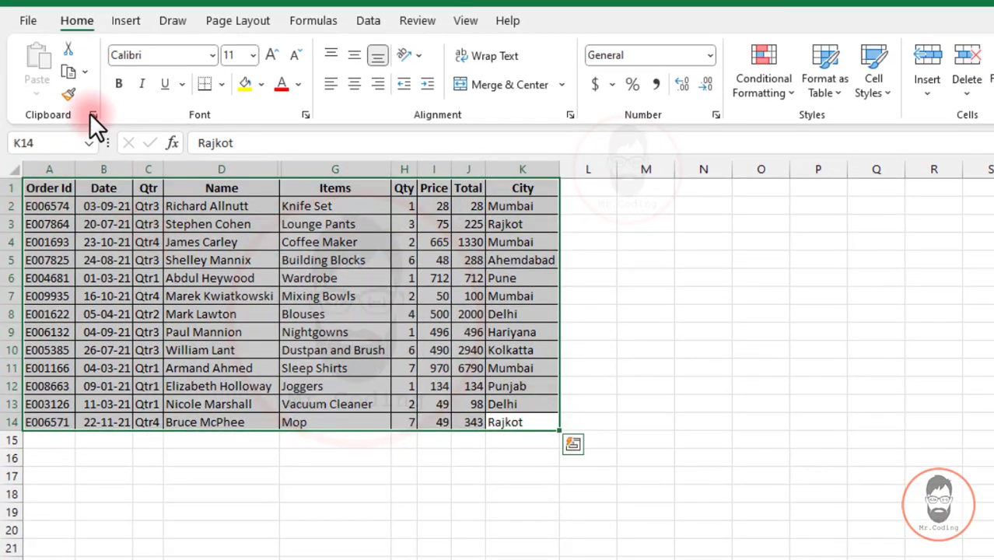
pyautogui.click(120, 20)
pyautogui.click(39, 46)
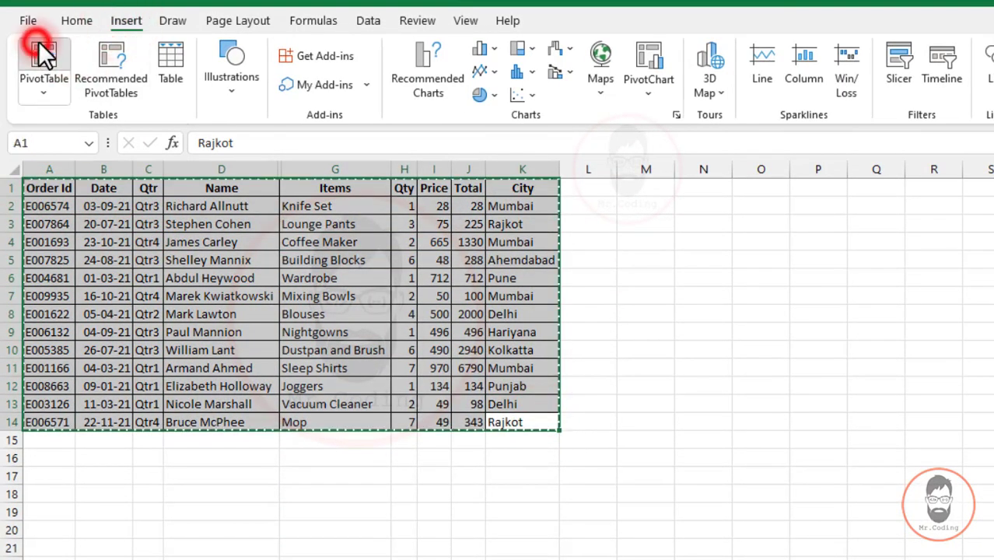
pyautogui.moveTo(640, 199); pyautogui.dragTo(401, 224)
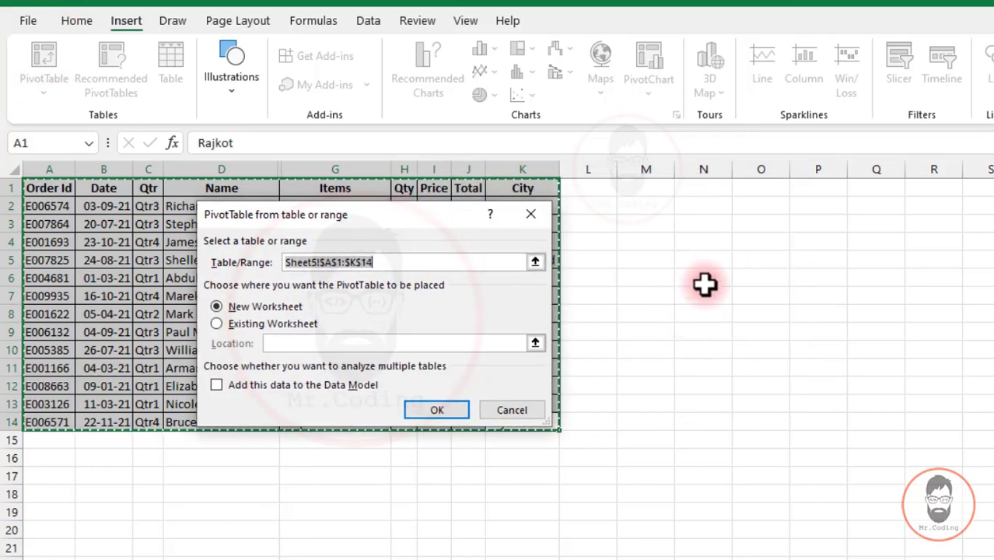
pyautogui.click(246, 323)
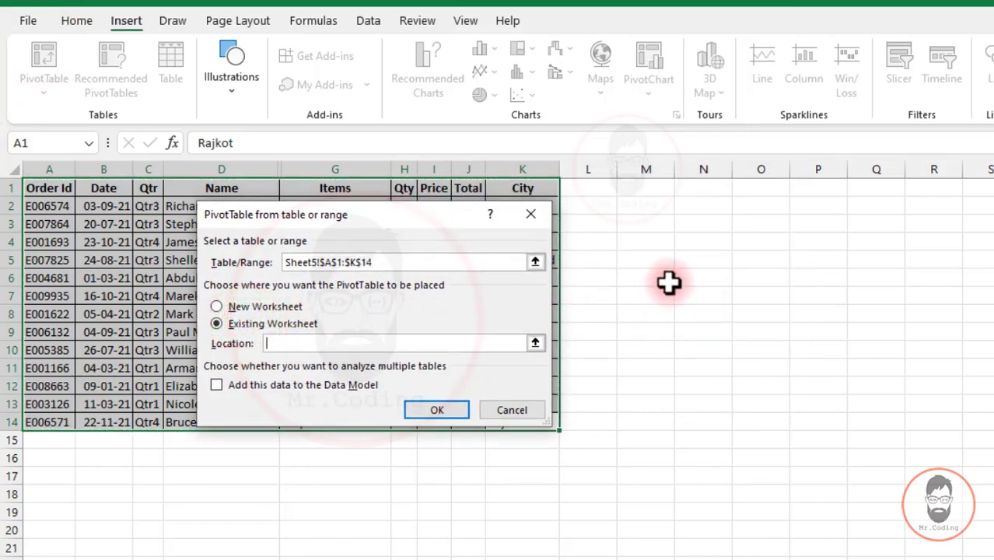
pyautogui.click(688, 263)
pyautogui.click(646, 261)
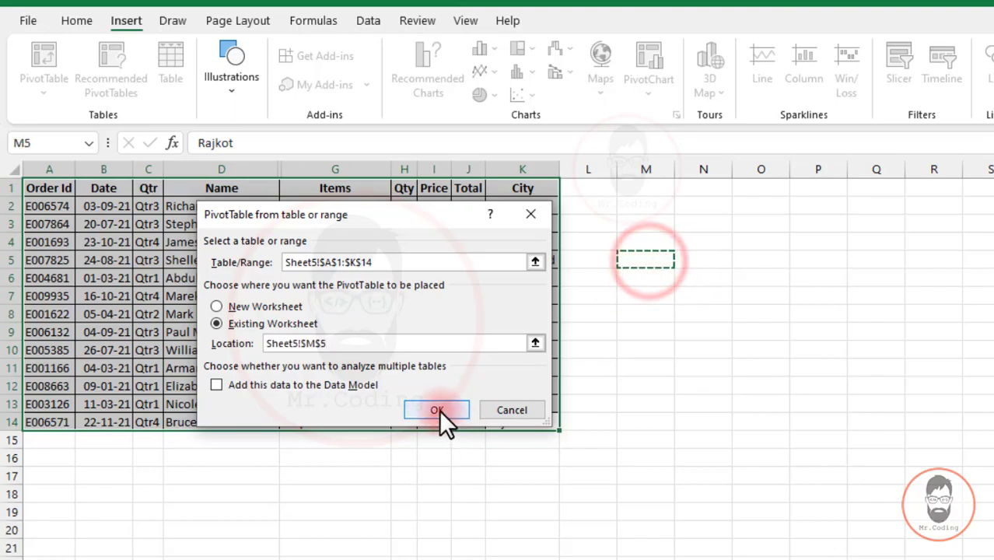
pyautogui.click(439, 409)
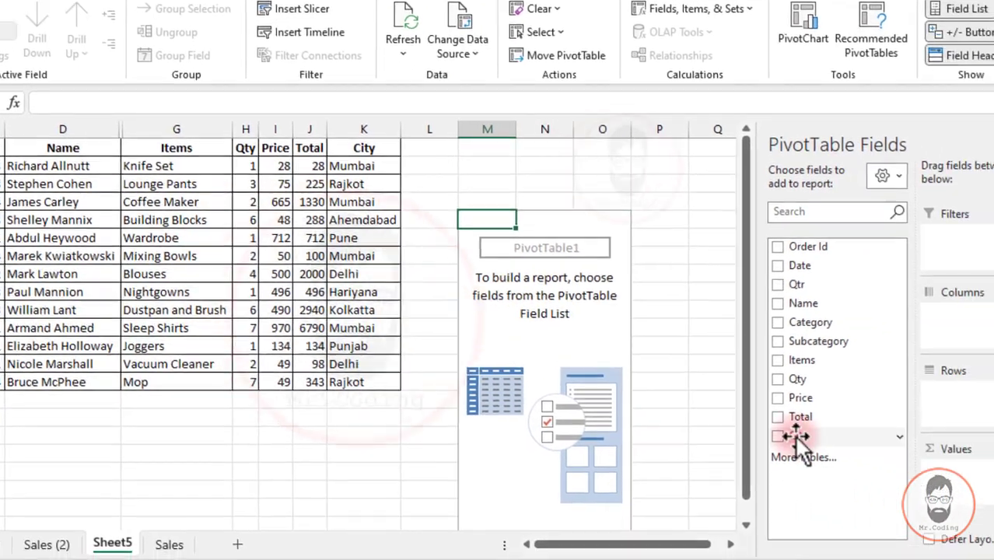
# - Build the pivot report with City in Rows and the sum of Qty in Values
pyautogui.moveTo(957, 475); pyautogui.dragTo(993, 444)
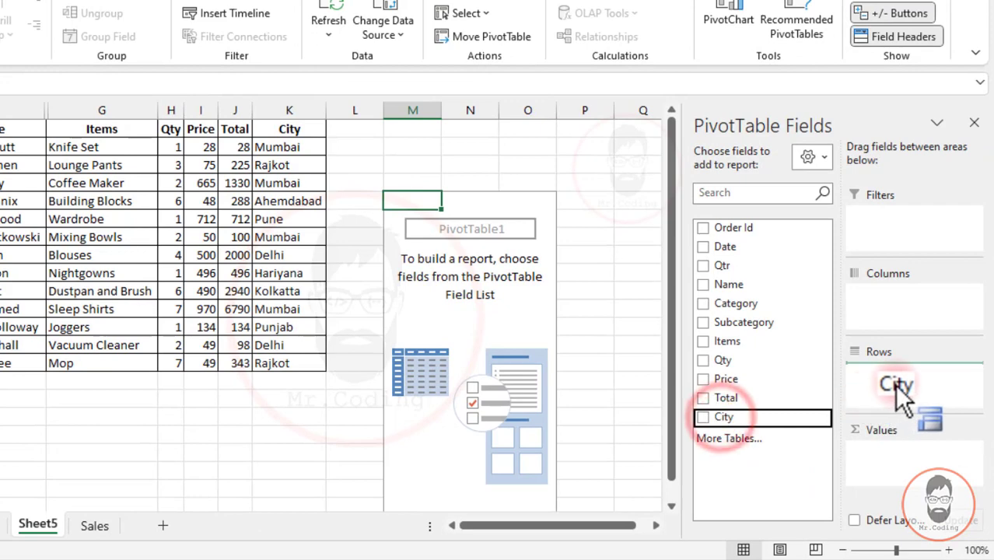
pyautogui.moveTo(895, 384); pyautogui.dragTo(895, 384)
pyautogui.moveTo(724, 360); pyautogui.dragTo(926, 459)
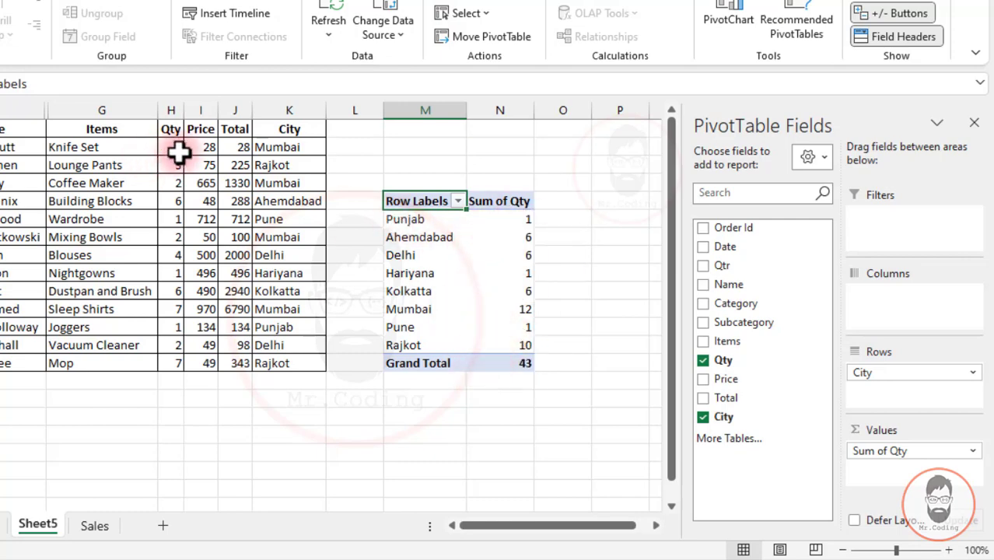
# - Set the Qty of the Joggers order to 2 in the source data and refresh the PivotTable
pyautogui.click(173, 328)
pyautogui.write('2')
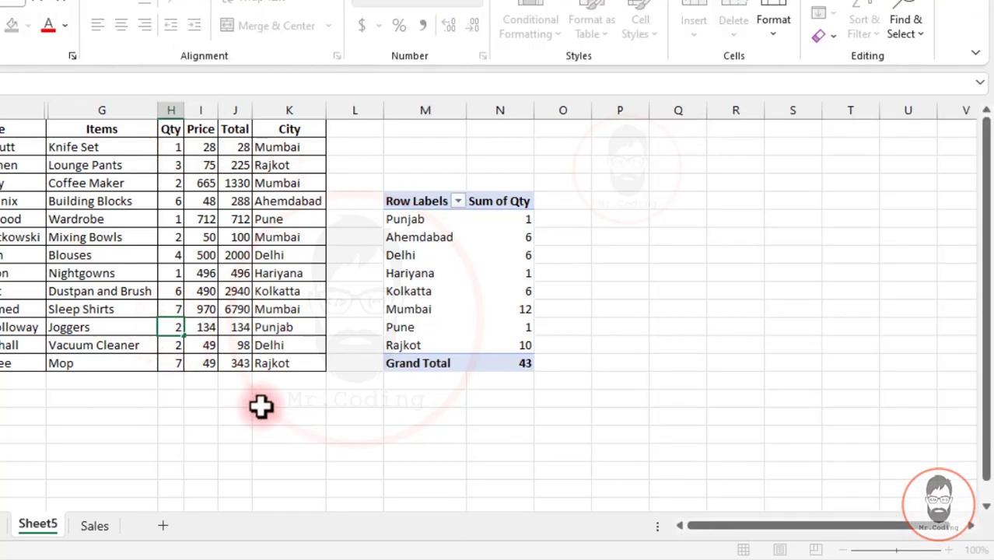
pyautogui.press('Return')
pyautogui.click(437, 239)
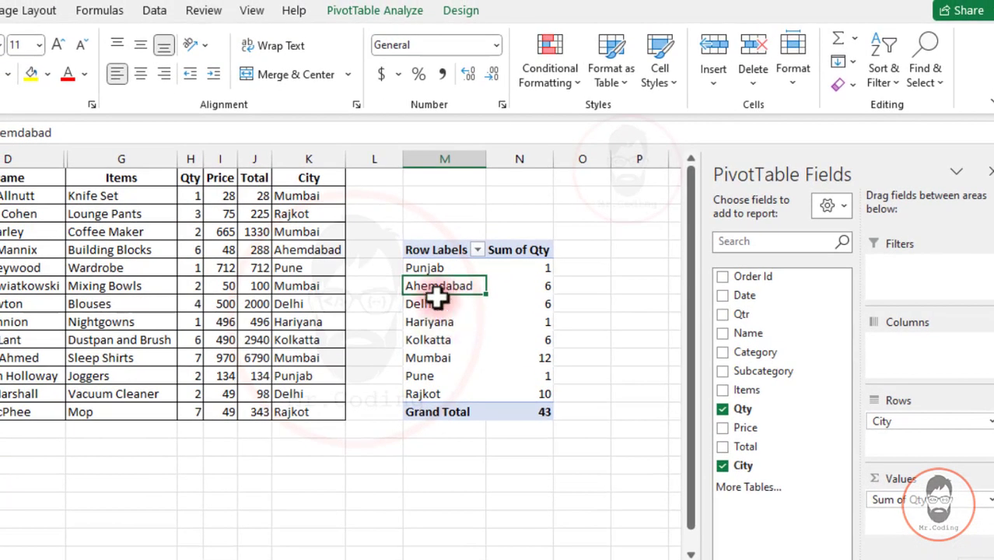
pyautogui.click(393, 13)
pyautogui.click(354, 50)
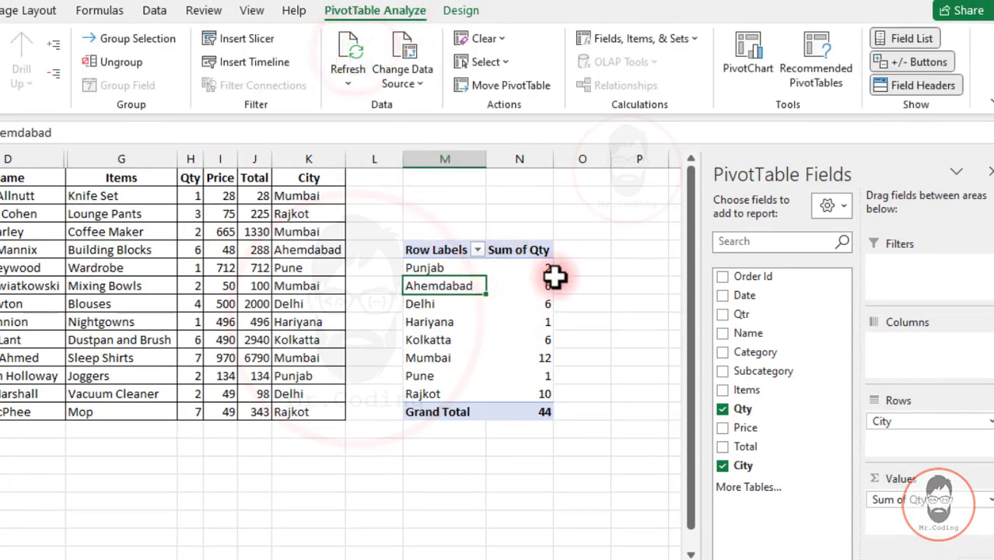
# - Set the Qty of the Nightgowns order from Hariyana to 10 in the source data
pyautogui.click(435, 323)
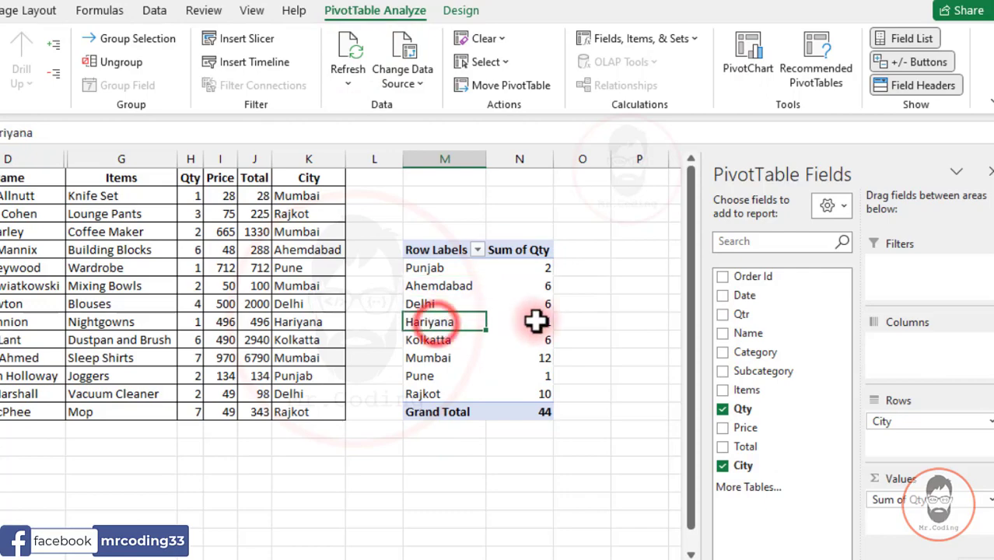
pyautogui.click(192, 324)
pyautogui.write('10')
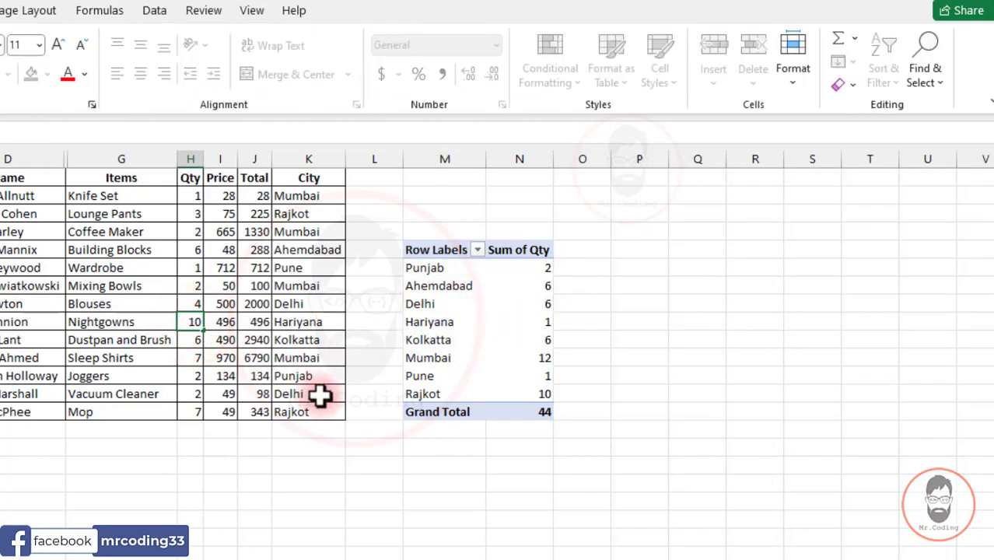
pyautogui.press('Return')
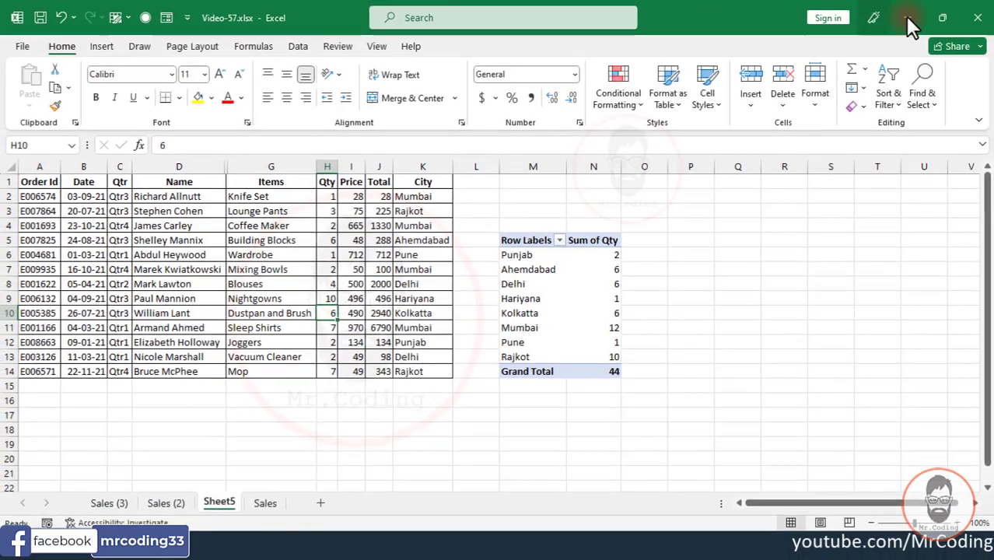
# - Close the workbook, reopen Video-57.xlsx and check the Hariyana row in the pivot report
pyautogui.click(985, 18)
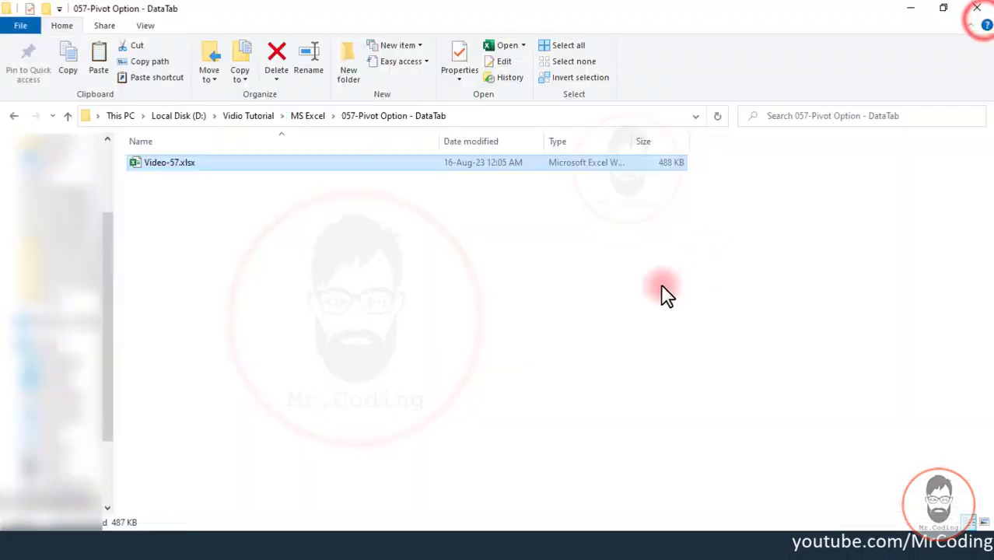
pyautogui.doubleClick(163, 161)
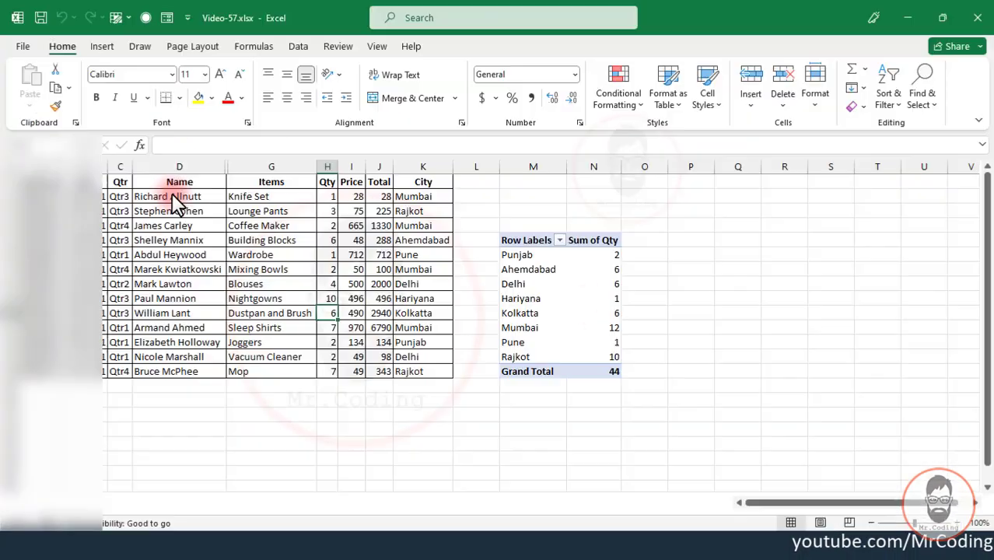
pyautogui.moveTo(515, 301); pyautogui.dragTo(592, 301)
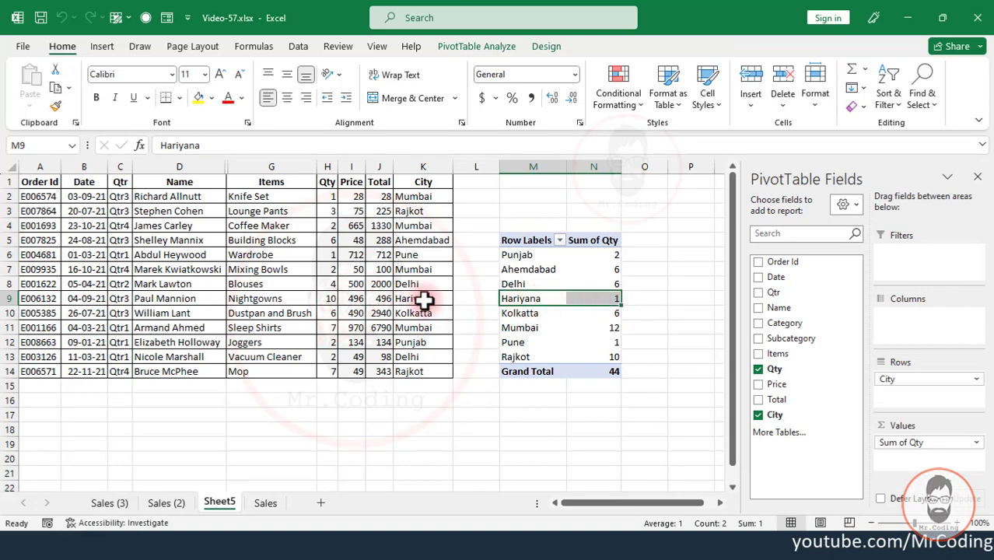
# - Turn on "Refresh data when opening the file" in the Data settings of the report's PivotTable Options
pyautogui.click(529, 269)
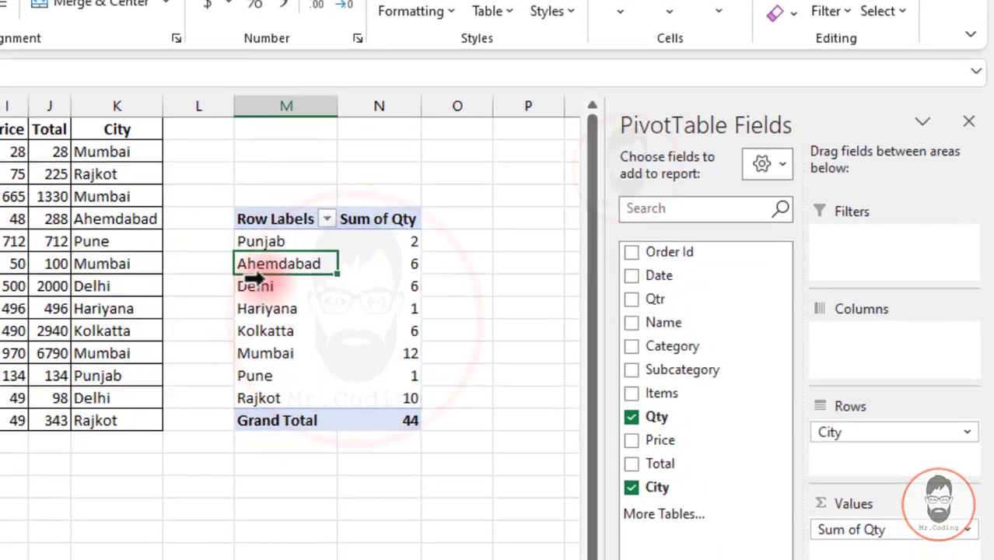
pyautogui.rightClick(270, 218)
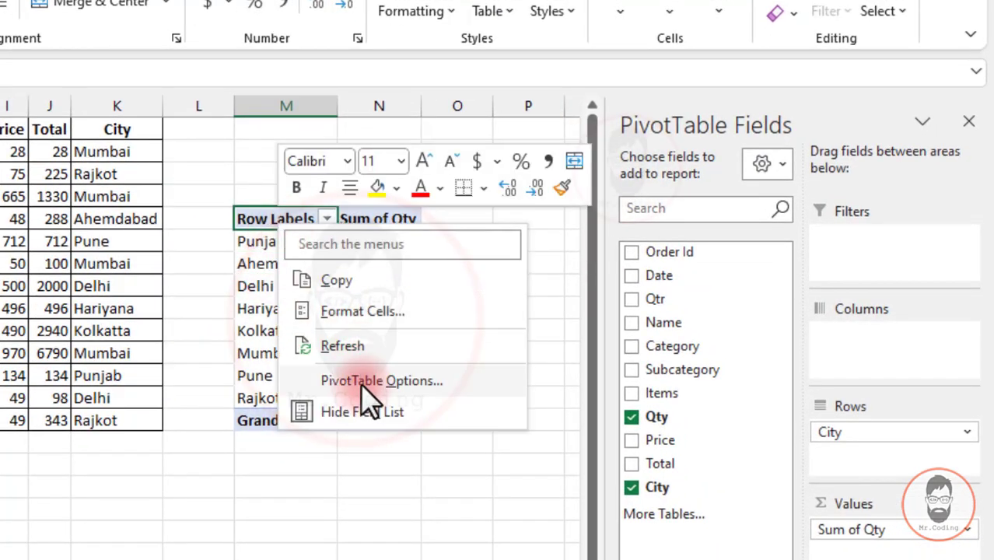
pyautogui.click(363, 381)
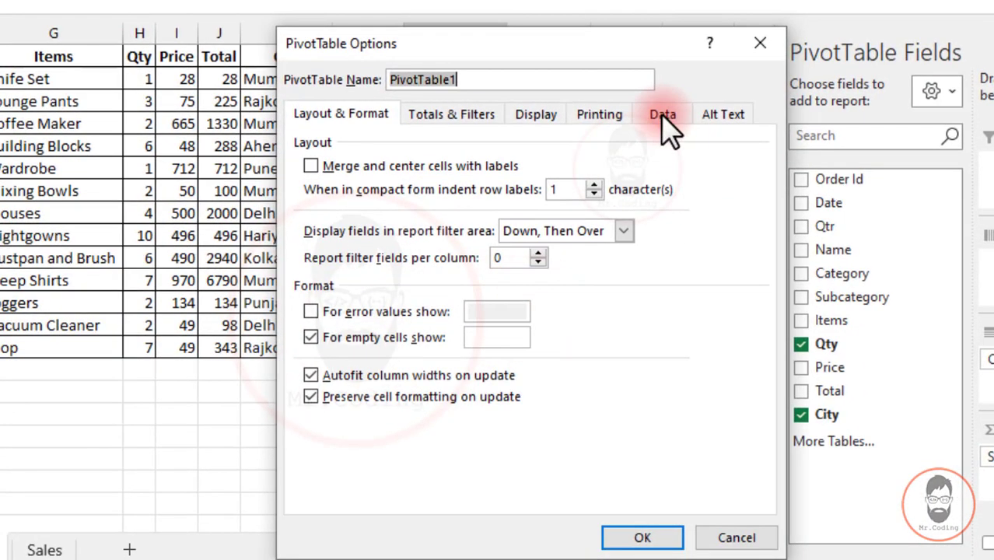
pyautogui.click(662, 114)
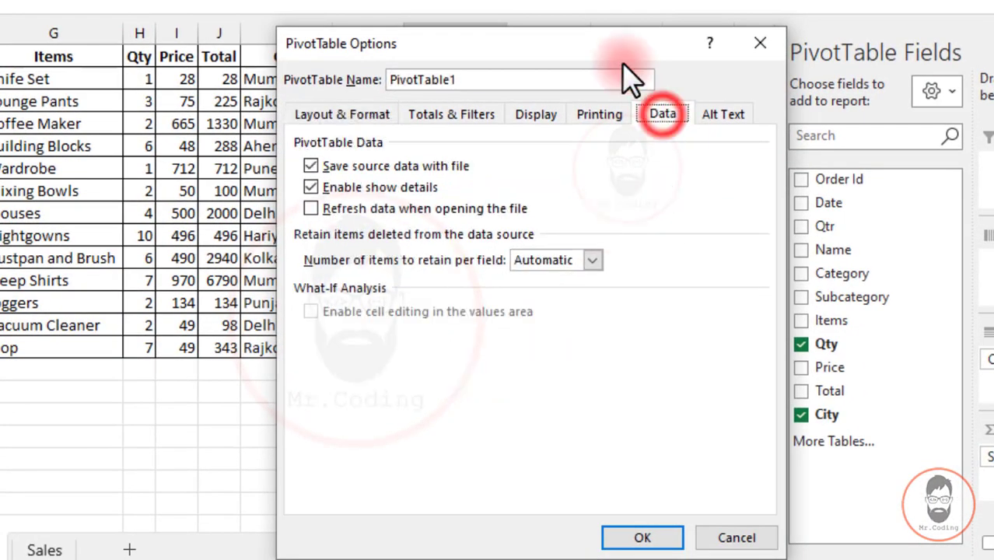
pyautogui.moveTo(614, 48); pyautogui.dragTo(574, 0)
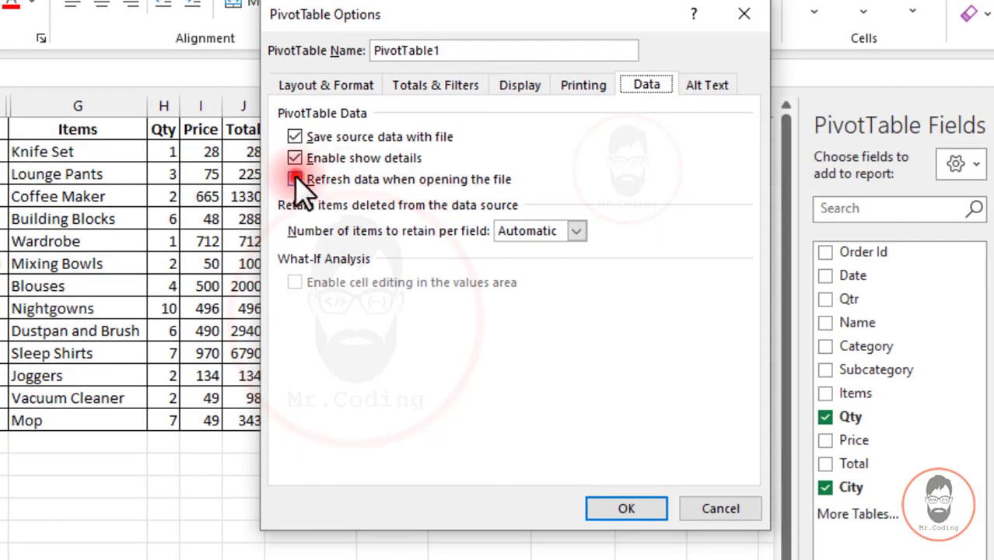
pyautogui.click(295, 180)
pyautogui.click(623, 509)
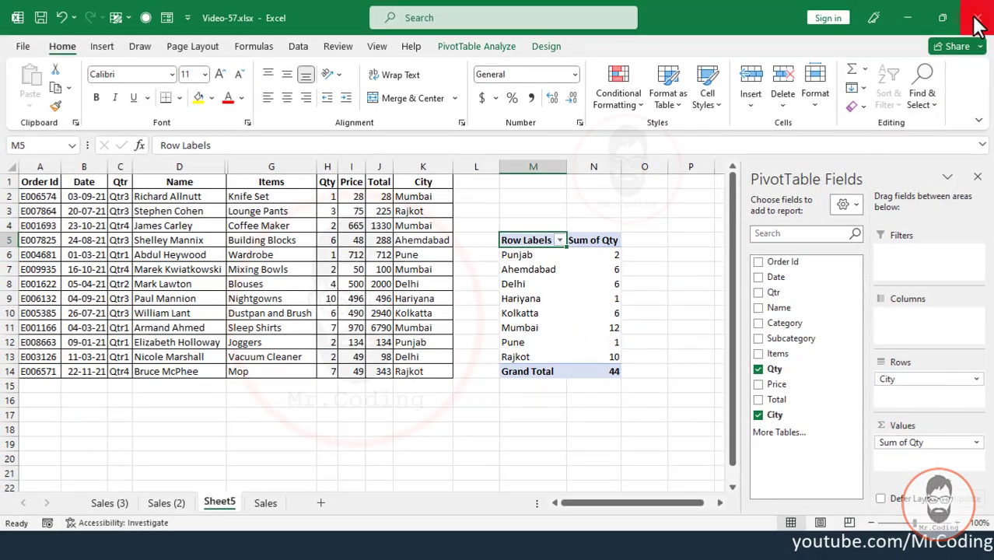
# - Close and reopen Video-57.xlsx so the report refreshes on opening, and check its Hariyana row
pyautogui.click(976, 19)
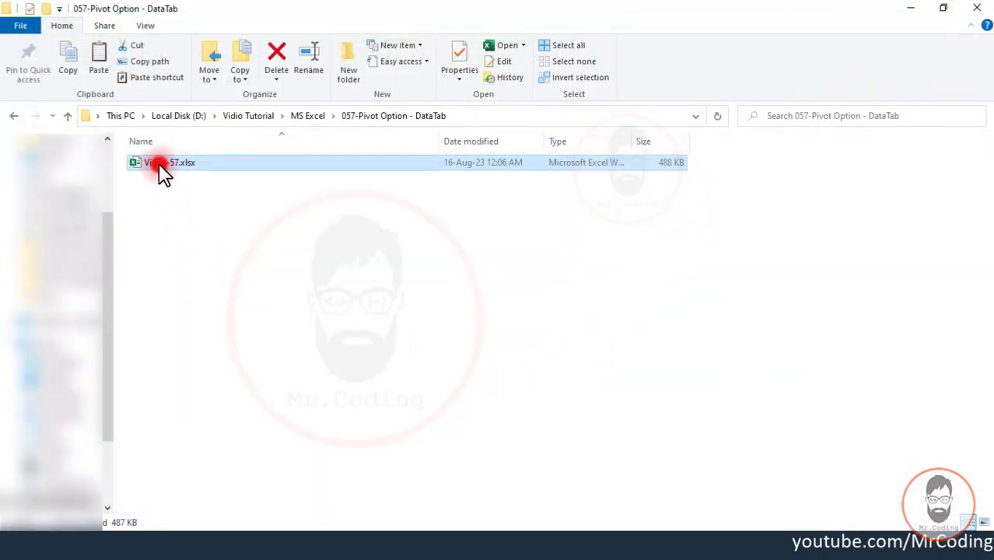
pyautogui.doubleClick(160, 167)
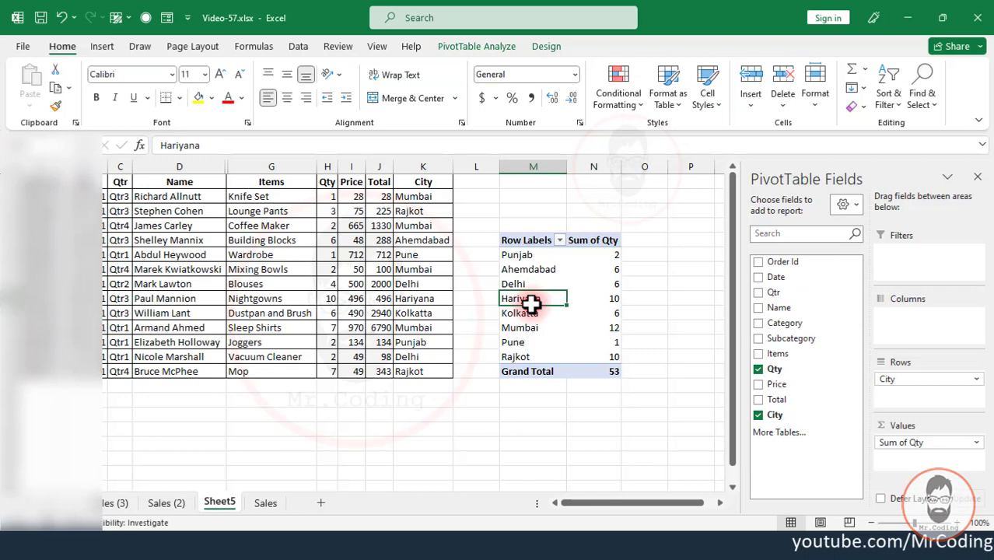
pyautogui.click(545, 302)
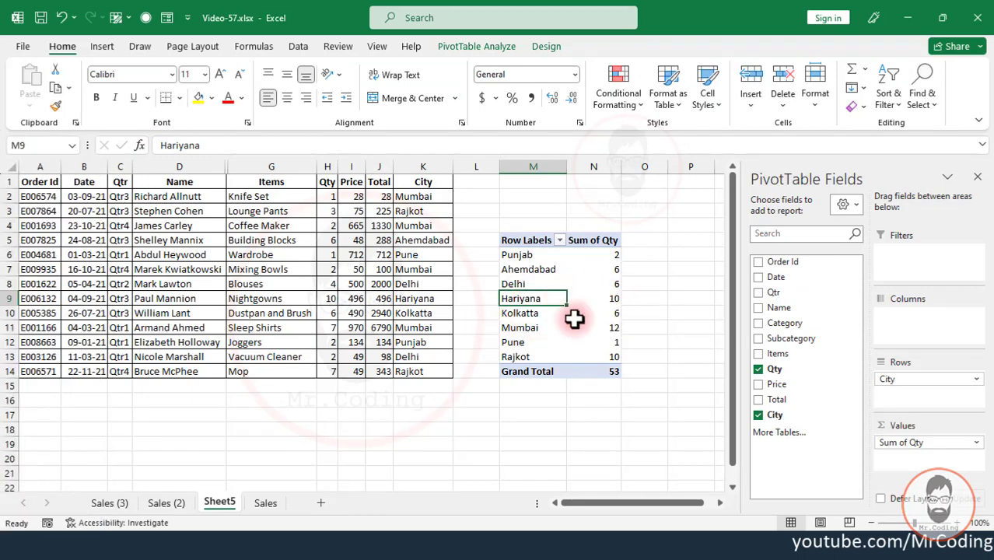
# - Set the Qty of the Wardrobe order from Pune to 5, and close and reopen Video-57.xlsx to refresh the report
pyautogui.click(515, 342)
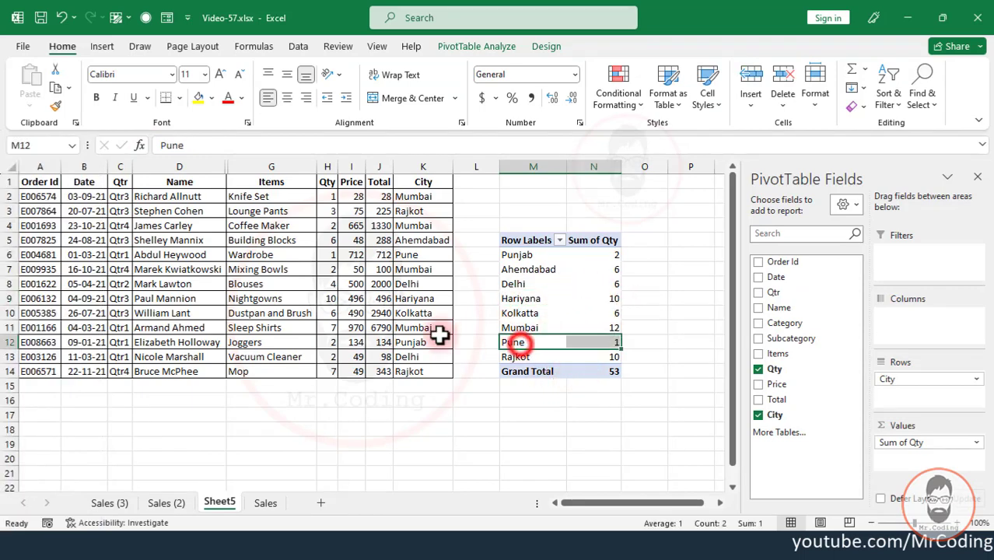
pyautogui.click(333, 258)
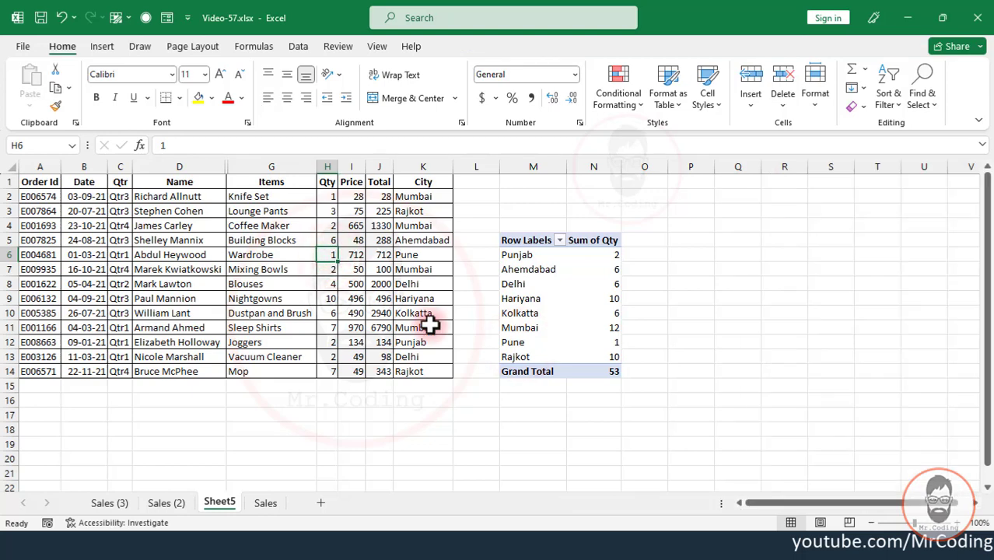
pyautogui.write('5')
pyautogui.click(515, 342)
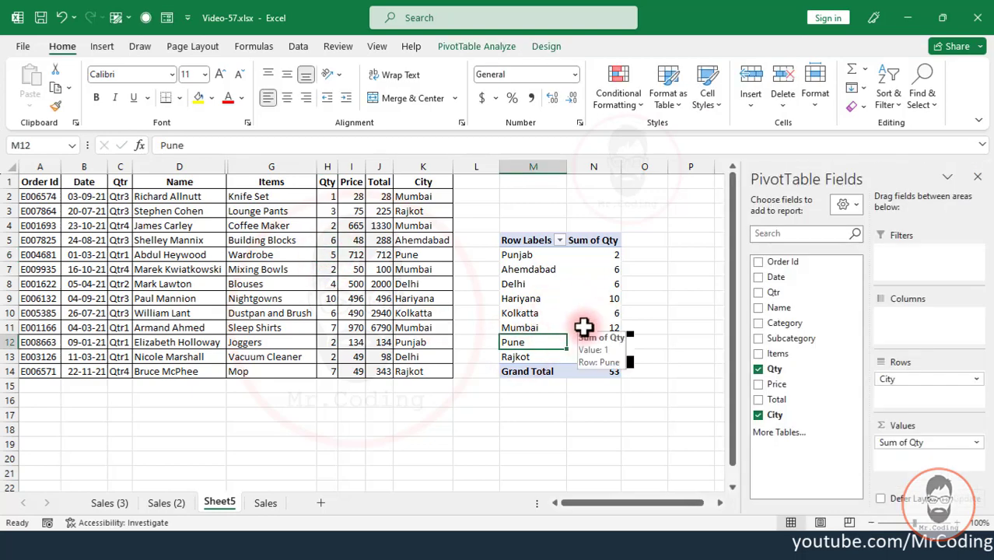
pyautogui.click(974, 16)
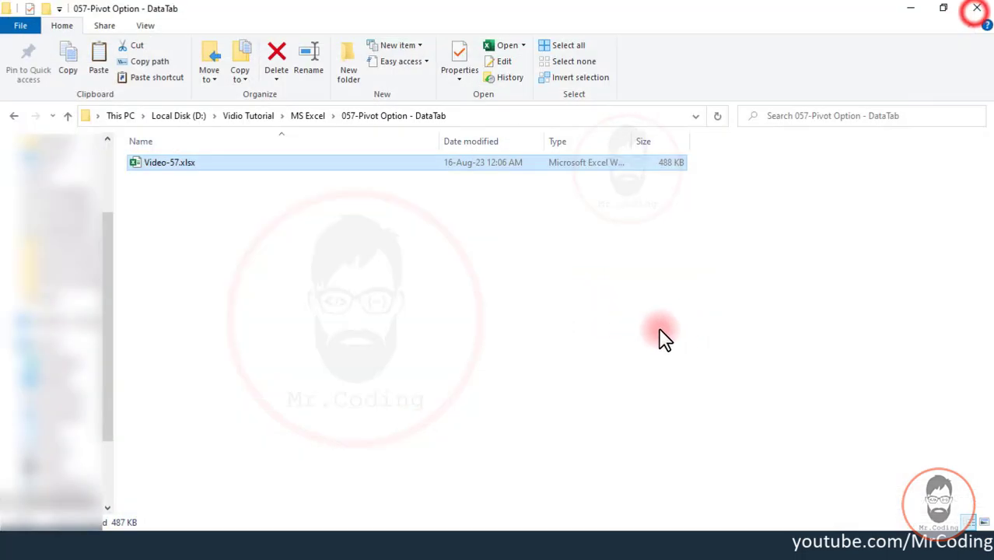
pyautogui.doubleClick(160, 165)
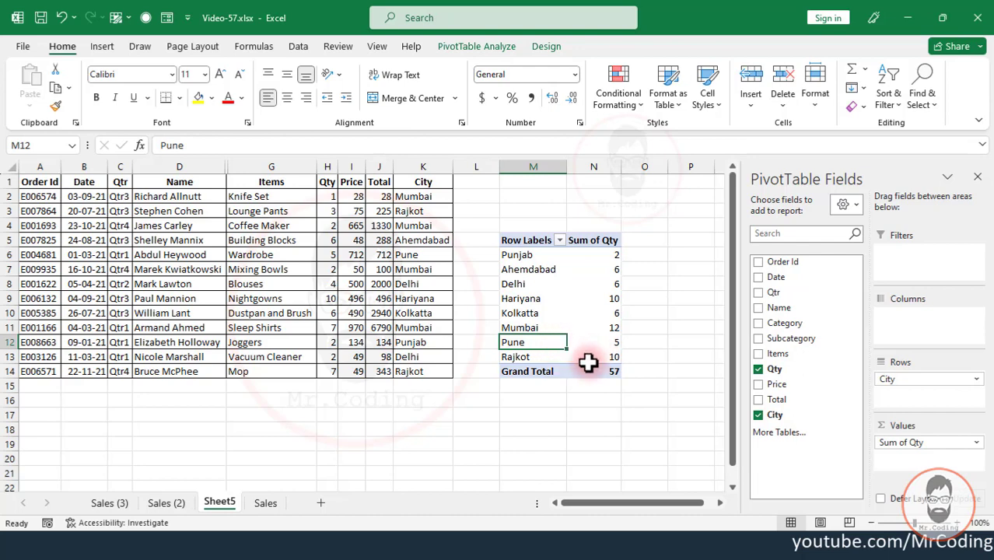
# - Review the "Refresh data when opening the file" setting in PivotTable Options and close the dialog without changes
pyautogui.rightClick(526, 240)
pyautogui.click(550, 338)
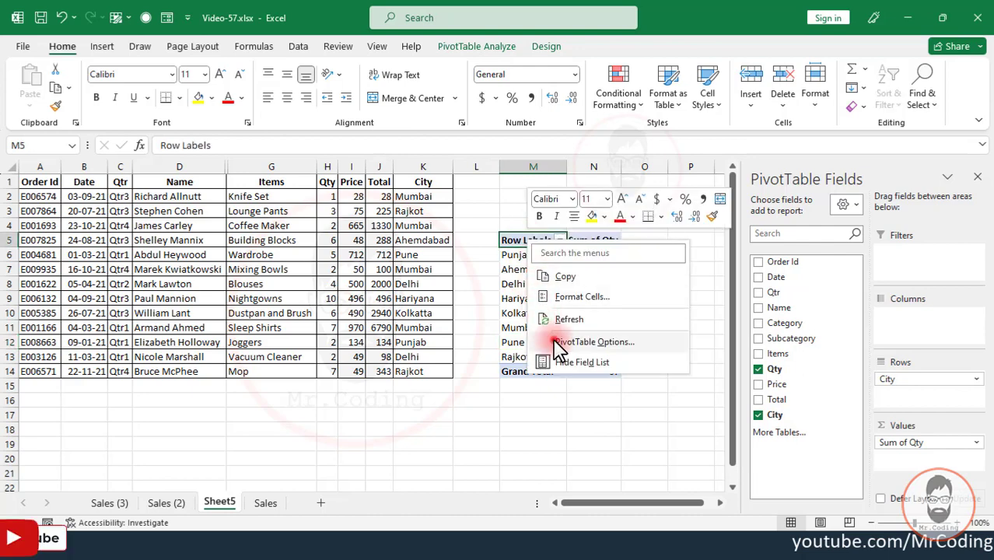
pyautogui.click(635, 214)
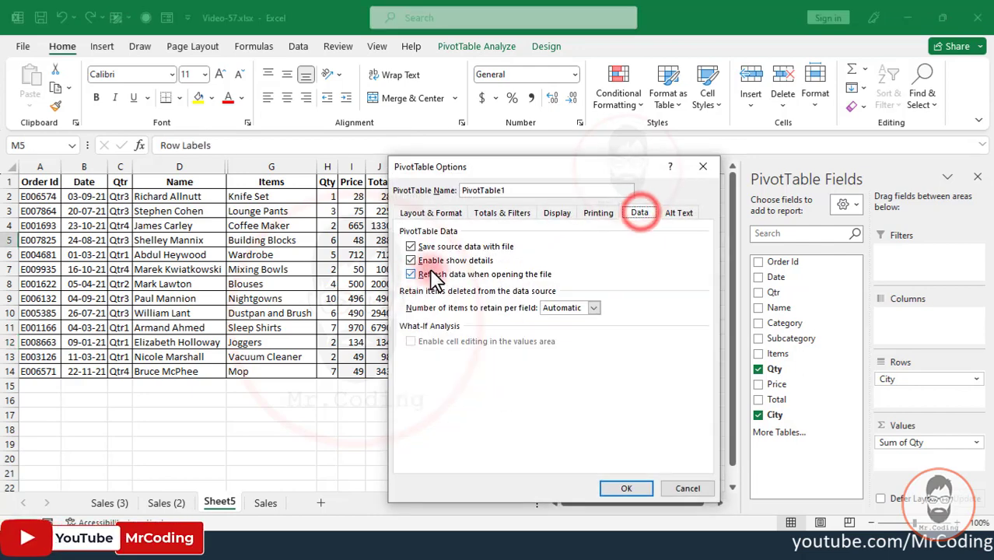
pyautogui.click(474, 276)
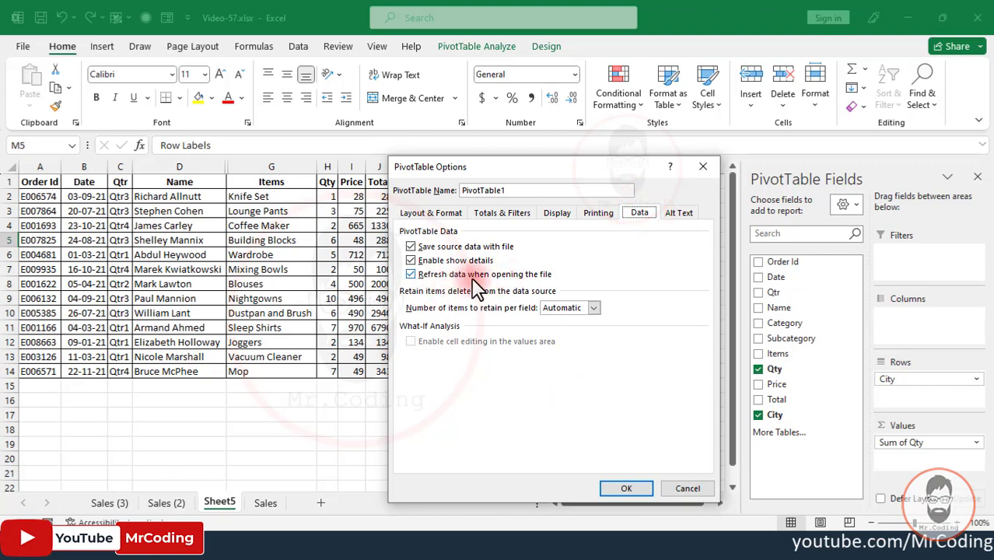
pyautogui.click(699, 168)
# - Examine the city labels in the pivot report and the items listed in its Row Labels filter
pyautogui.click(523, 265)
pyautogui.click(538, 331)
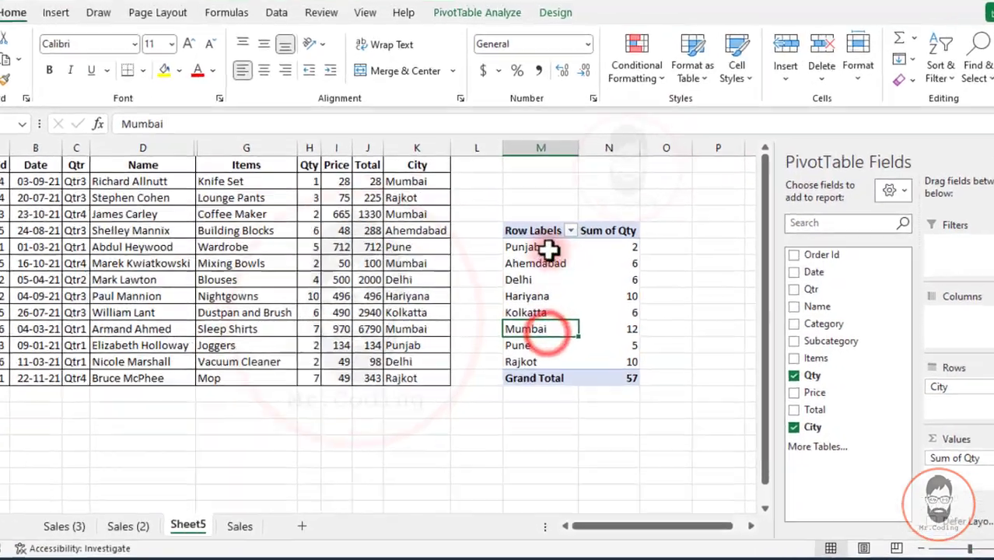
pyautogui.moveTo(539, 255); pyautogui.dragTo(540, 361)
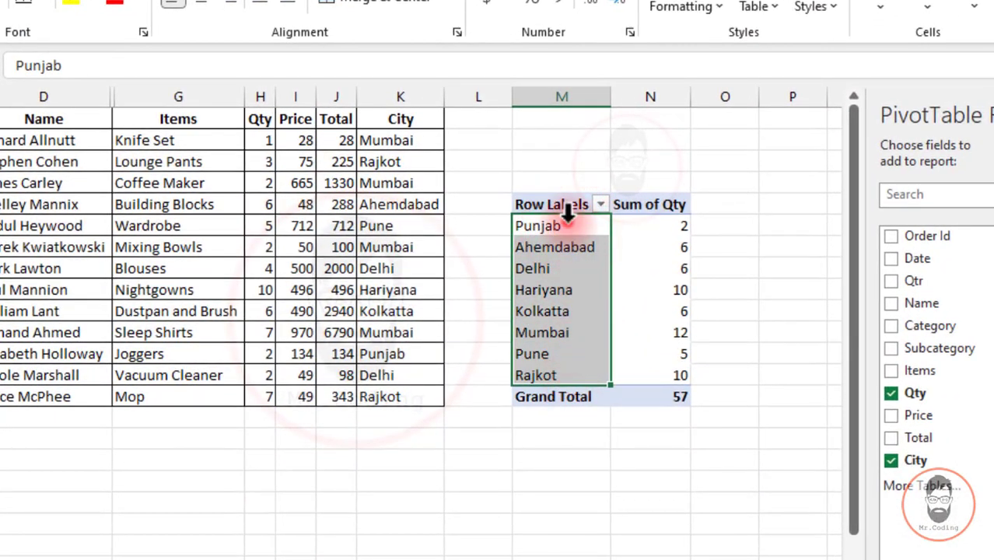
pyautogui.click(601, 203)
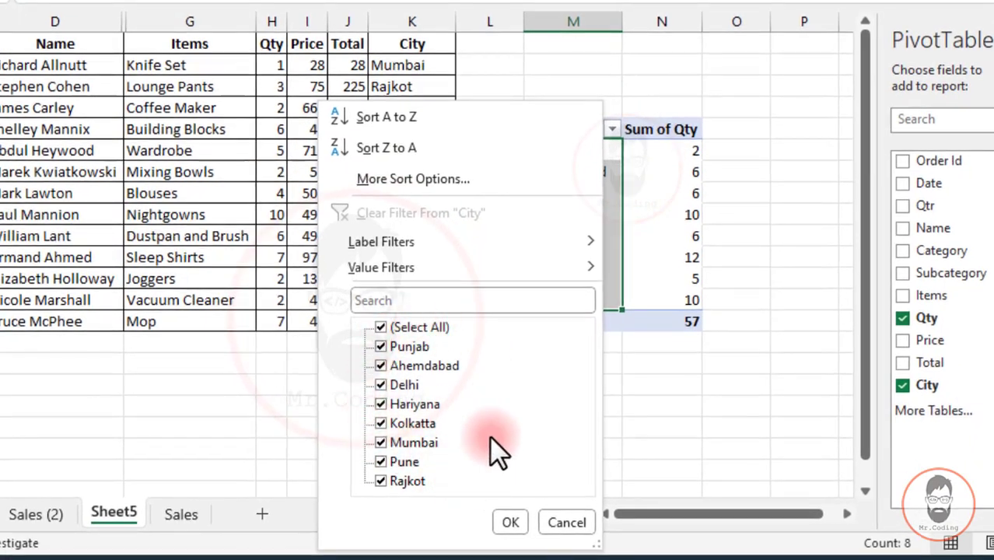
pyautogui.click(646, 260)
pyautogui.click(548, 278)
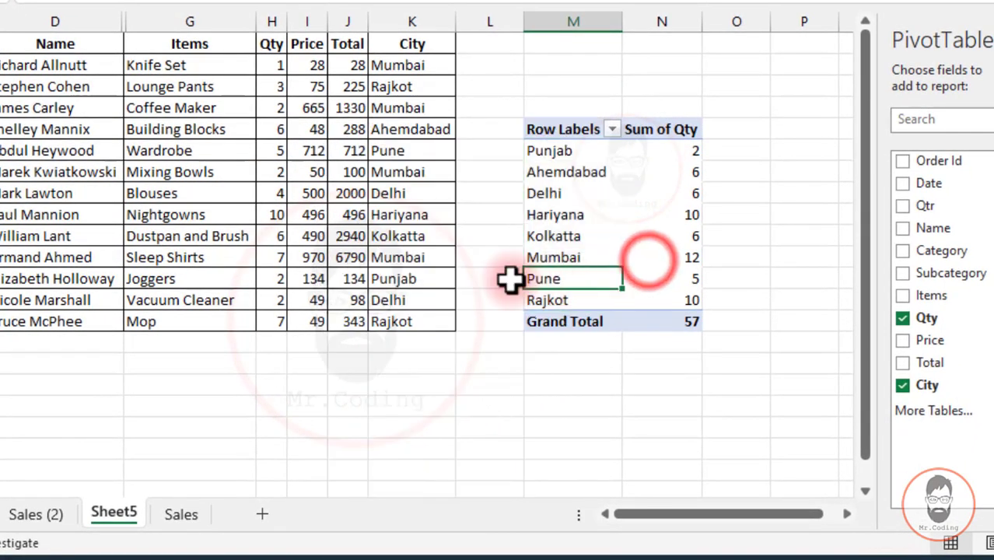
# - Change the City of the Joggers order to UP in the source data and refresh the PivotTable
pyautogui.click(400, 278)
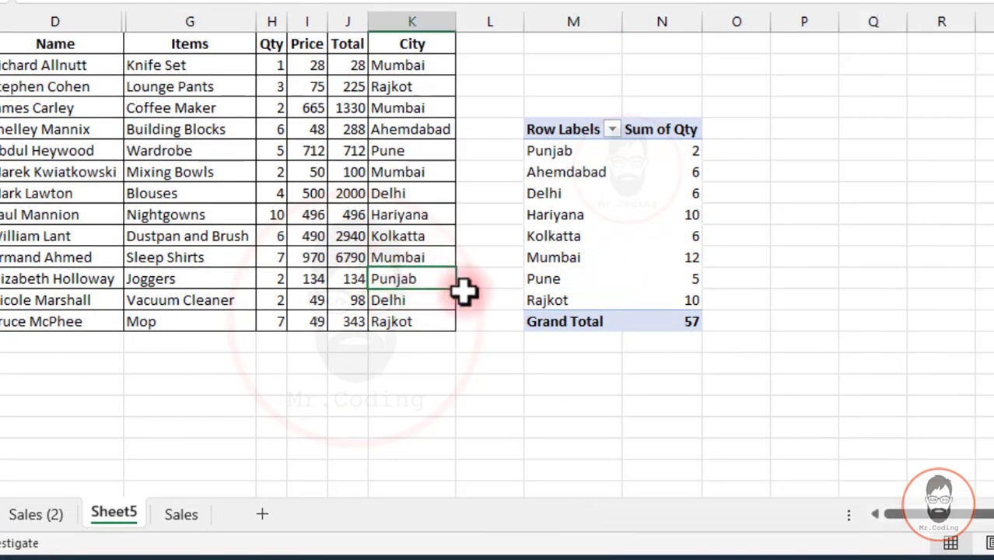
pyautogui.write('UP')
pyautogui.press('Return')
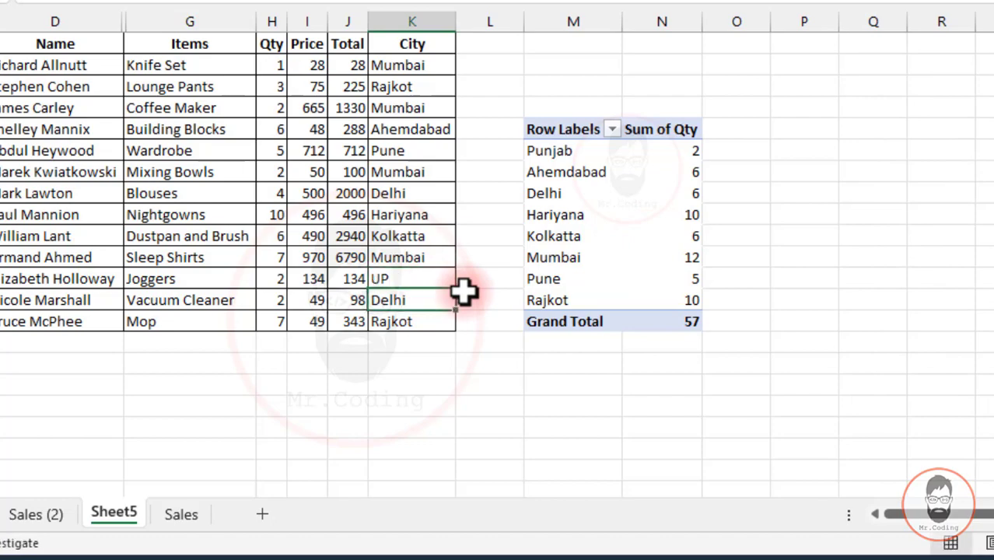
pyautogui.click(557, 172)
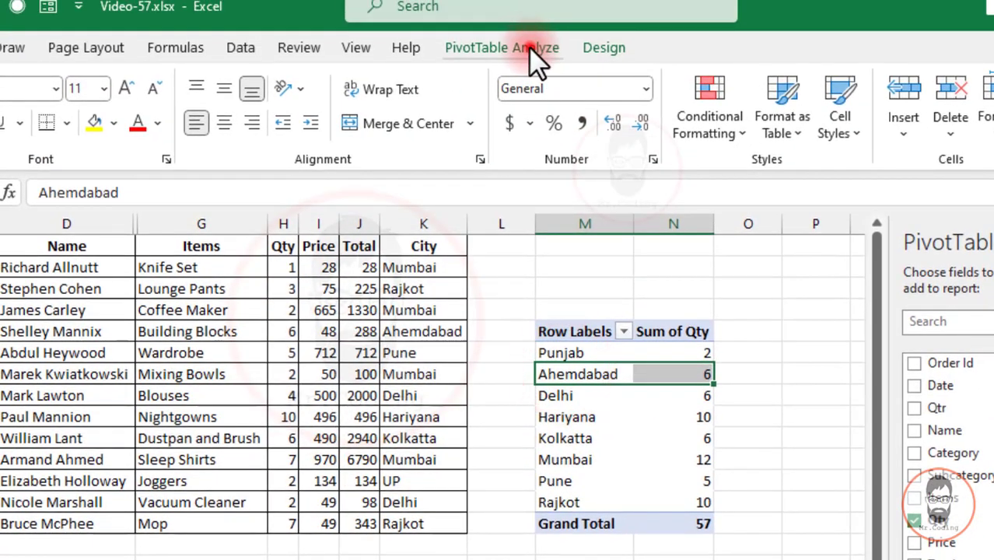
pyautogui.click(529, 18)
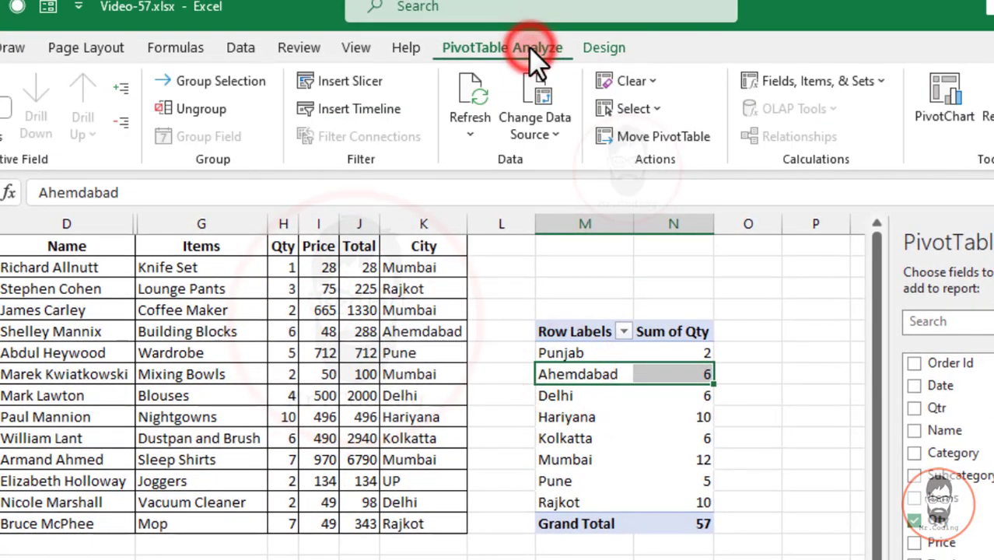
pyautogui.click(466, 95)
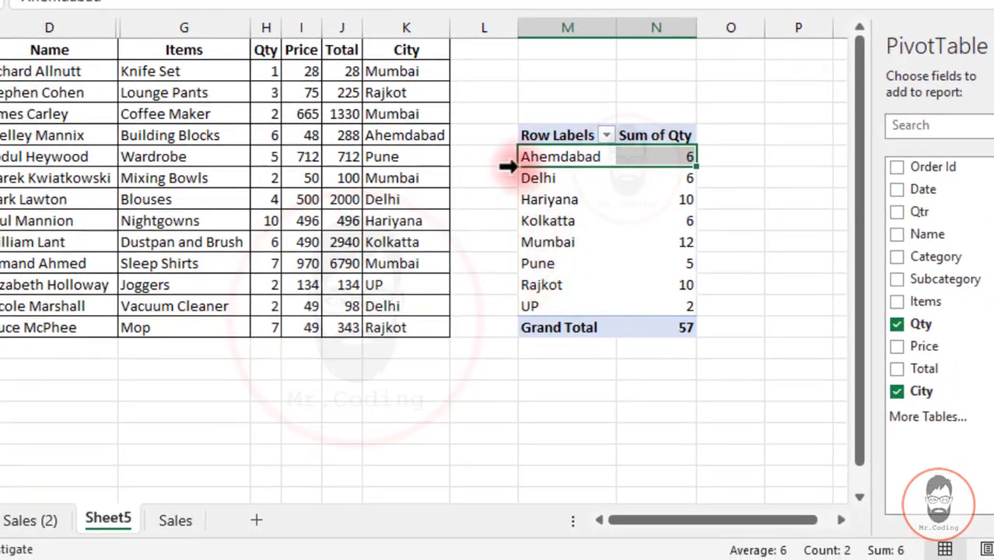
# - Compare the report's city labels with the items listed in its Row Labels filter, checking for deleted cities, without changing the filter
pyautogui.click(529, 306)
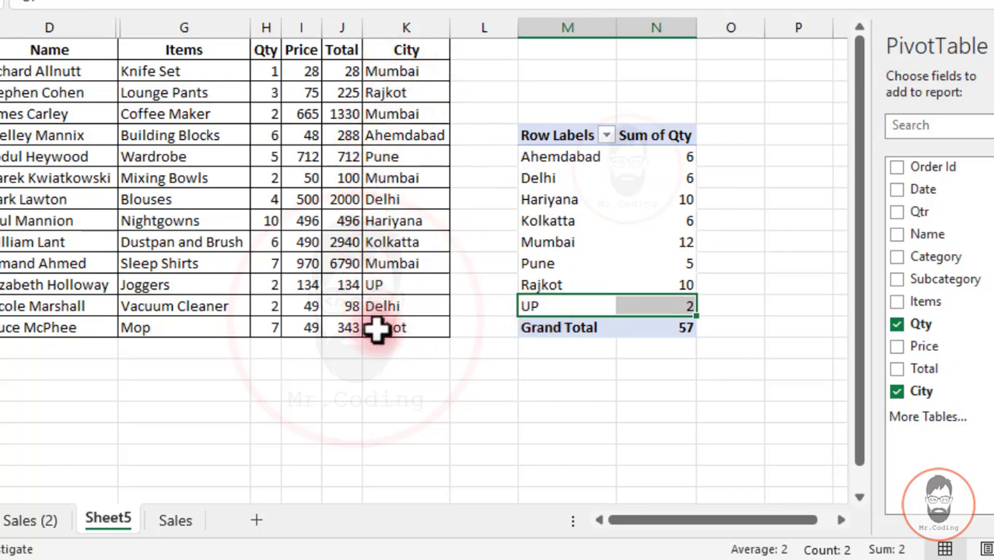
pyautogui.click(564, 242)
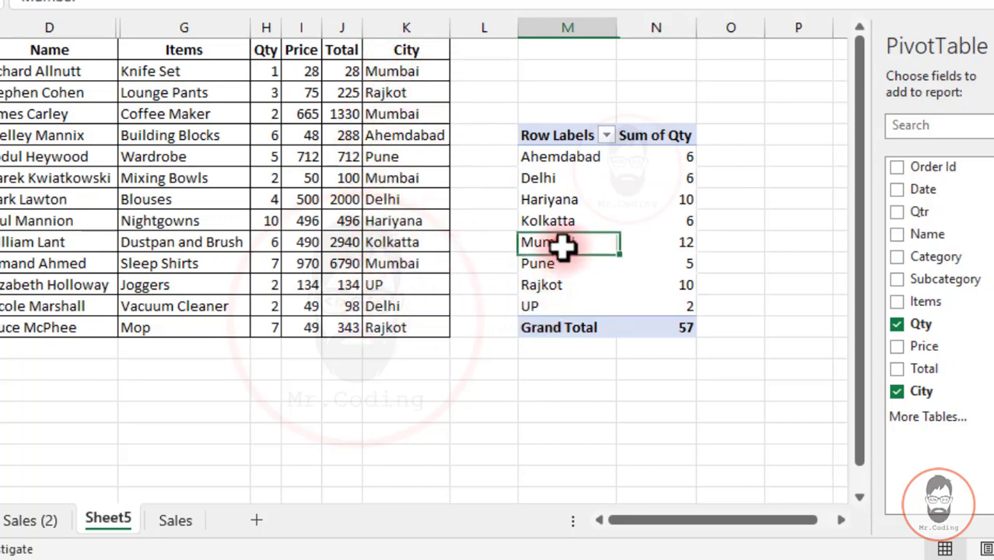
pyautogui.click(606, 135)
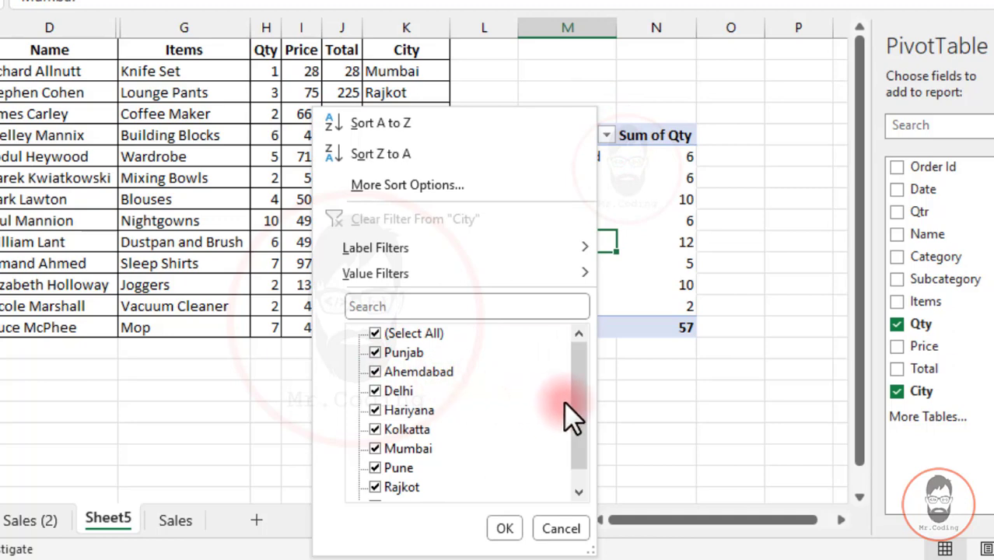
pyautogui.scroll(-1, 572, 453)
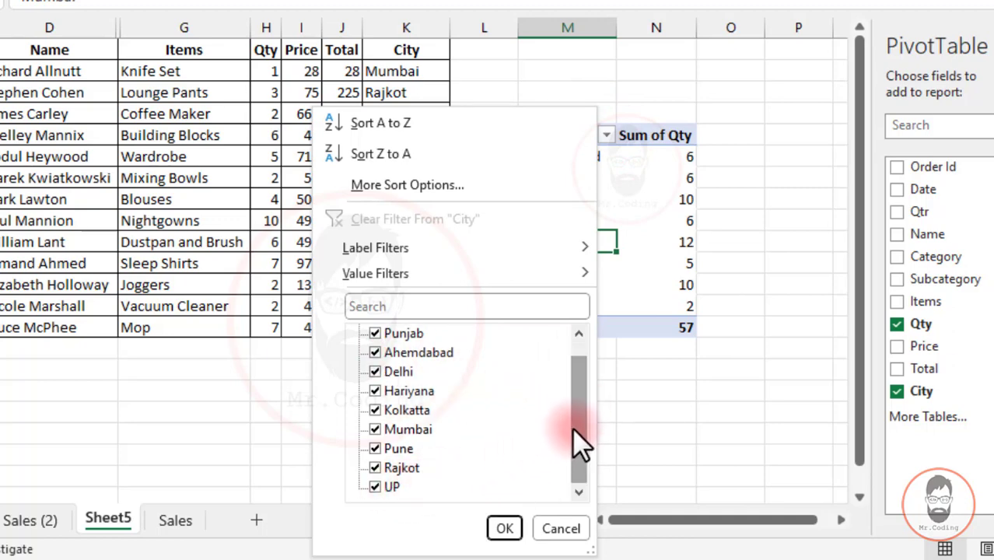
pyautogui.moveTo(574, 427); pyautogui.dragTo(580, 394)
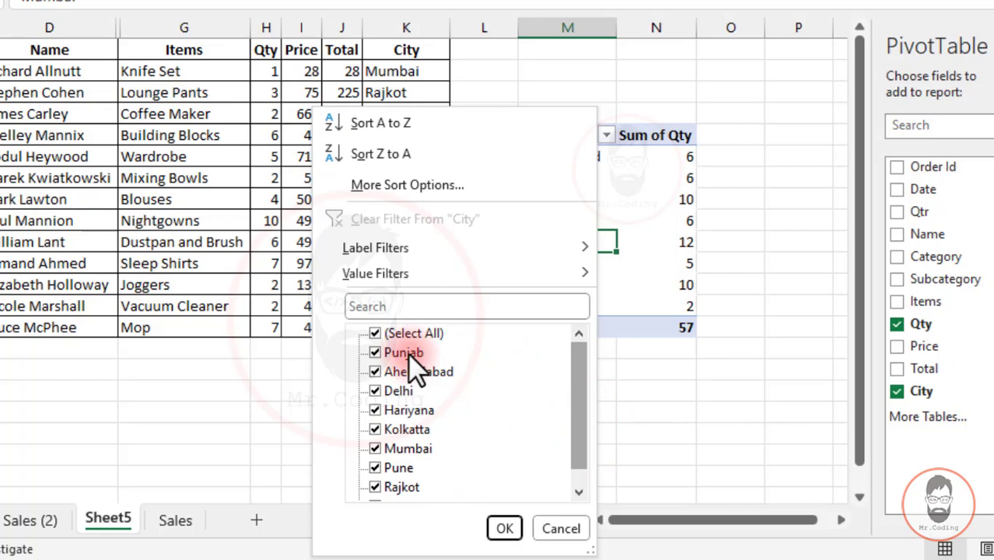
pyautogui.click(504, 528)
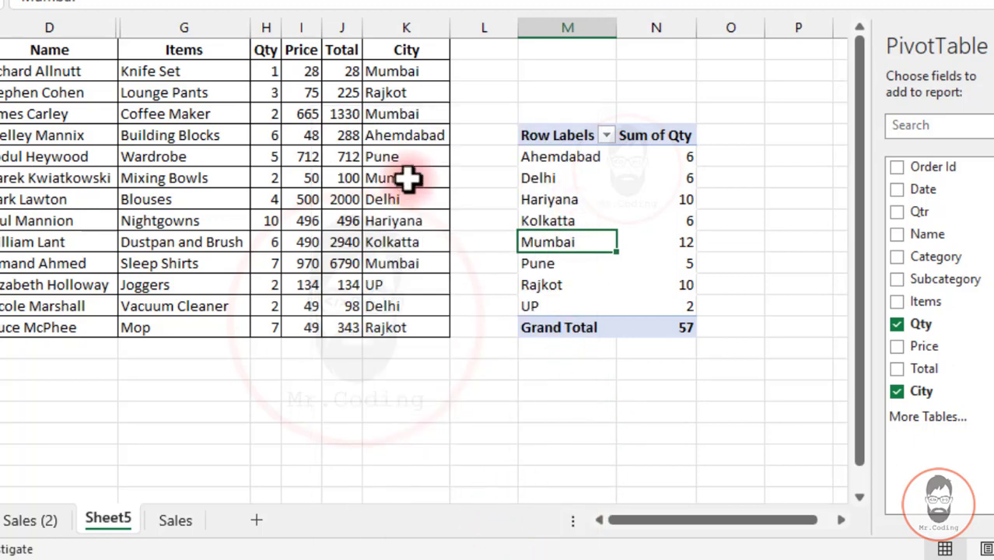
pyautogui.click(606, 136)
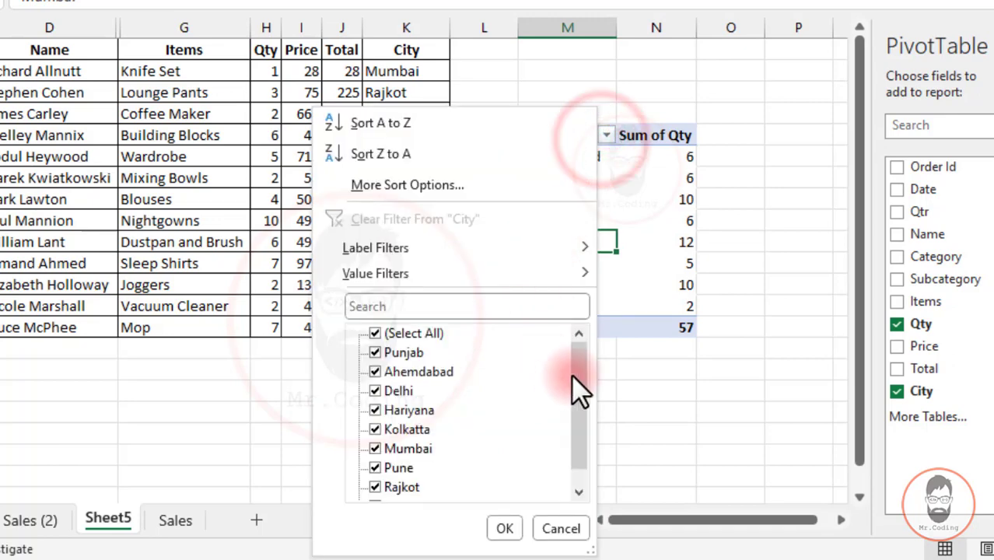
pyautogui.moveTo(571, 374); pyautogui.dragTo(577, 419)
pyautogui.click(627, 208)
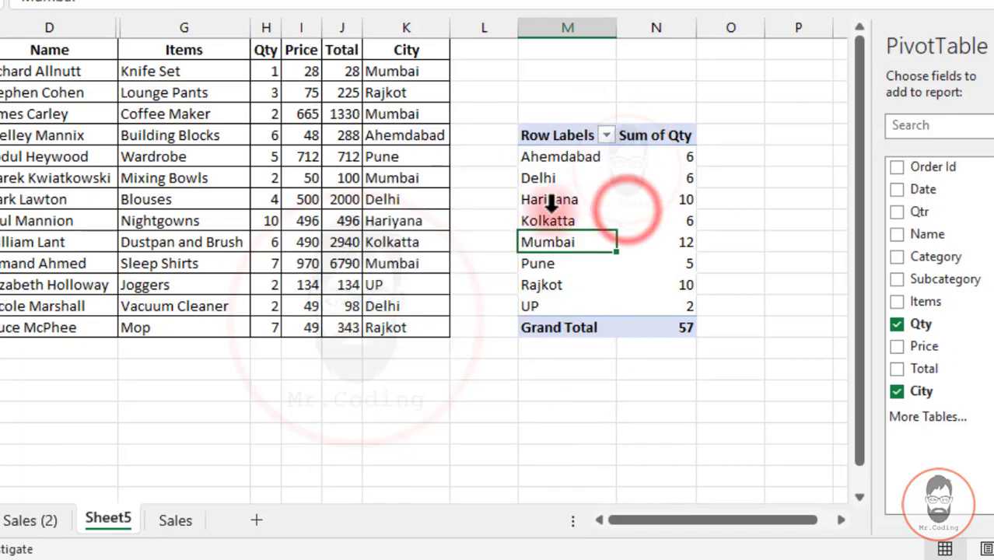
# - Review the number of items to retain per field in PivotTable Options, and switch to the web help article to read the Max limit
pyautogui.rightClick(560, 136)
pyautogui.click(655, 284)
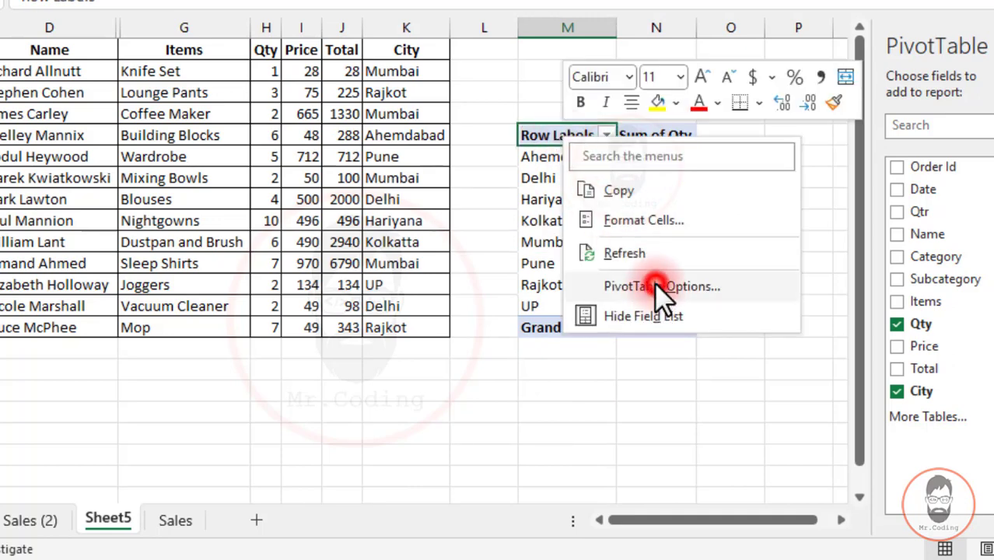
pyautogui.click(782, 98)
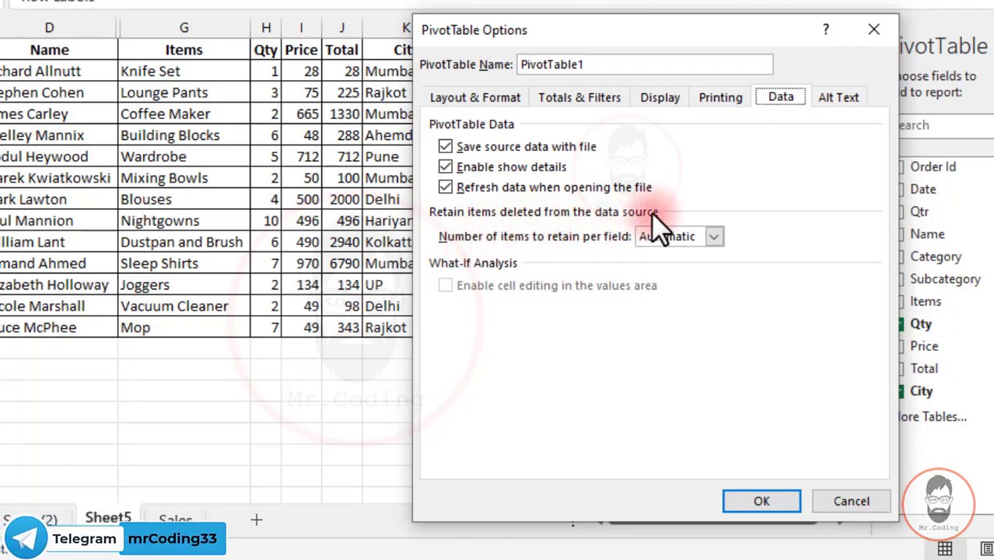
pyautogui.moveTo(586, 24); pyautogui.dragTo(512, 0)
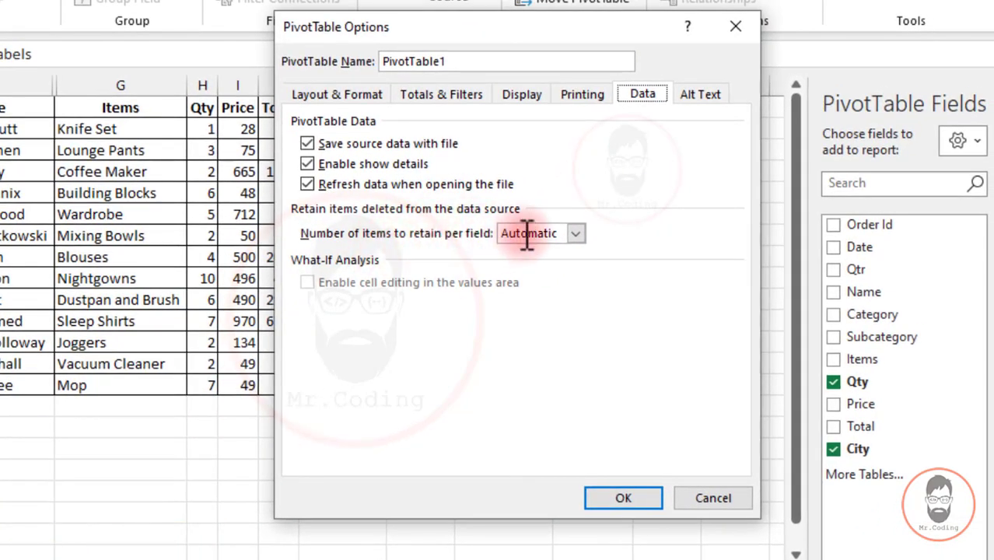
pyautogui.click(577, 234)
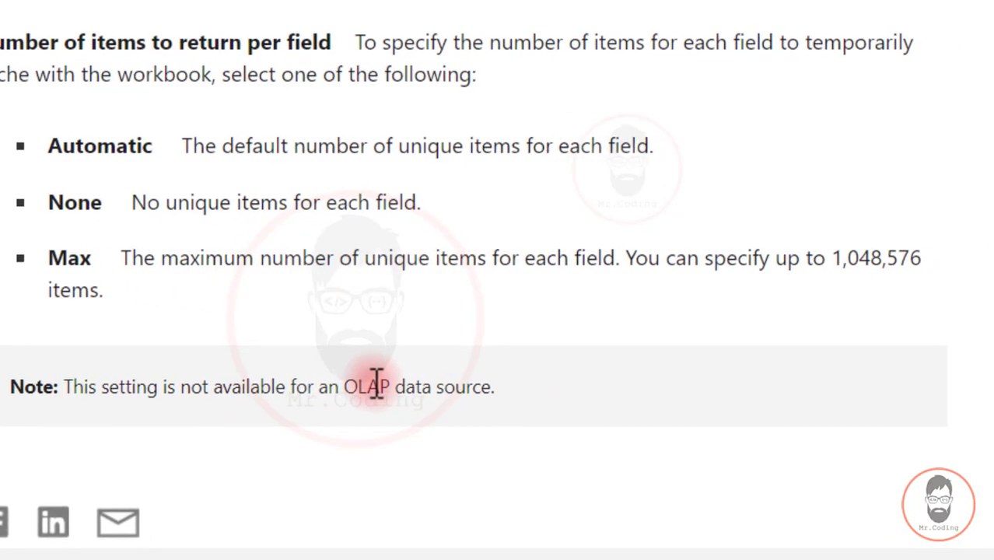
pyautogui.moveTo(836, 262); pyautogui.dragTo(935, 266)
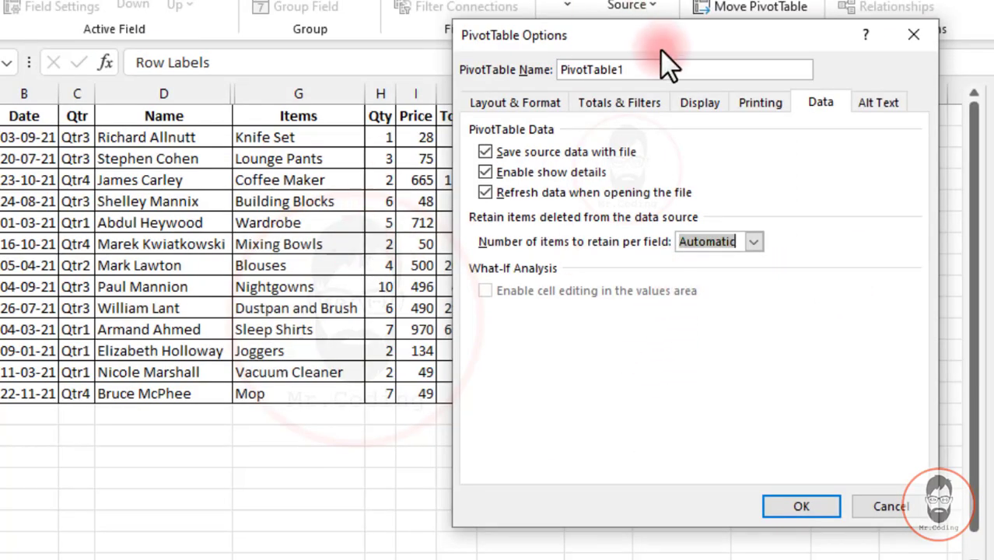
# - Set the number of items to retain per field to None, apply it, and refresh the PivotTable
pyautogui.moveTo(660, 49); pyautogui.dragTo(322, 7)
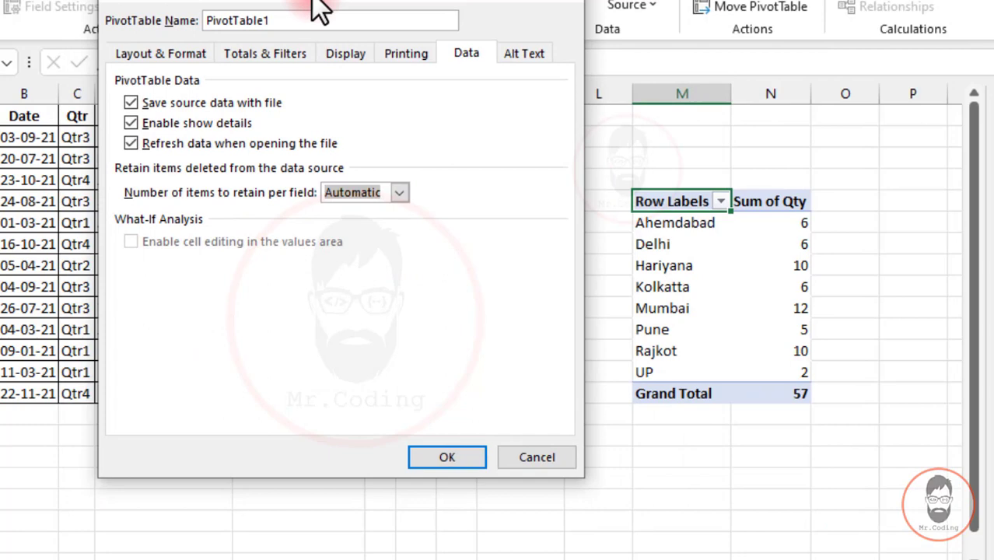
pyautogui.click(399, 193)
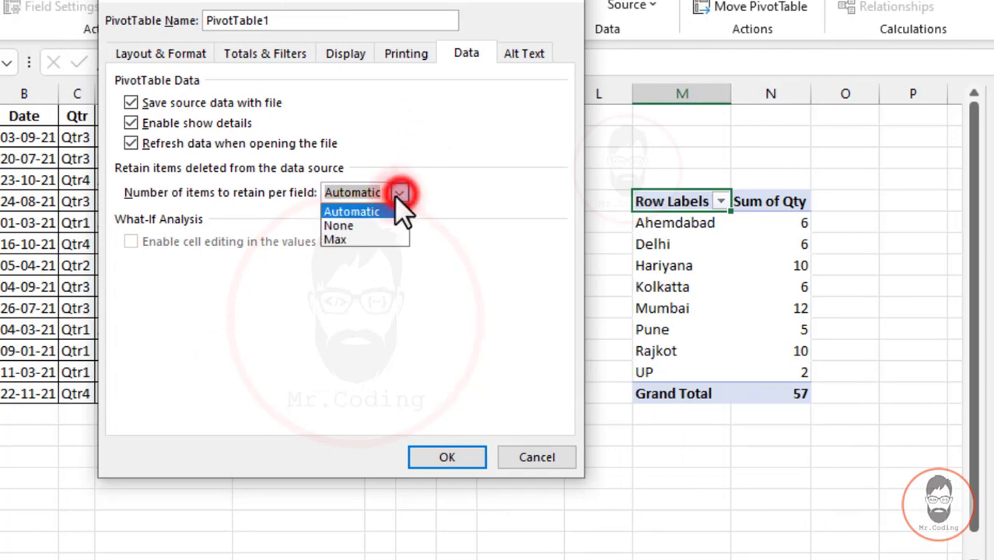
pyautogui.click(358, 226)
pyautogui.click(443, 453)
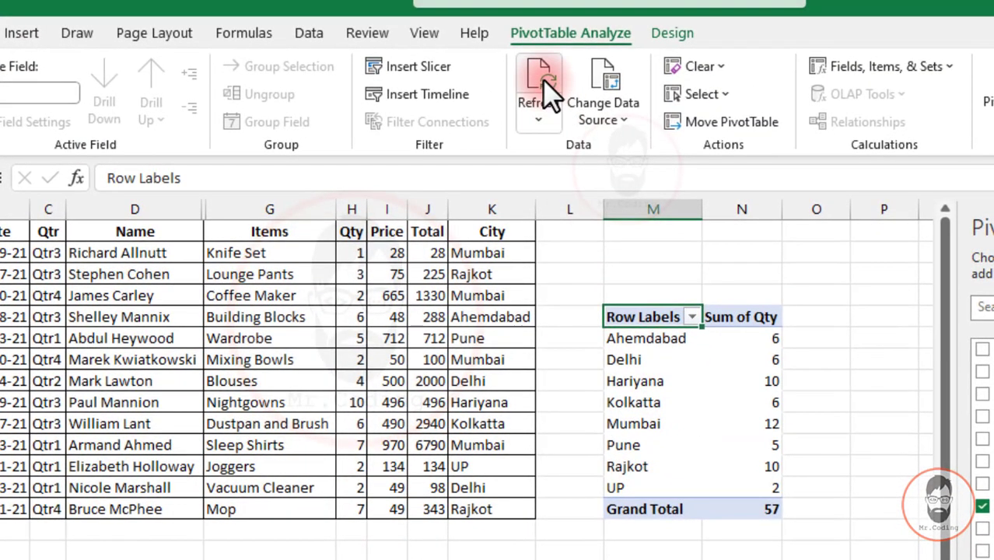
pyautogui.click(543, 79)
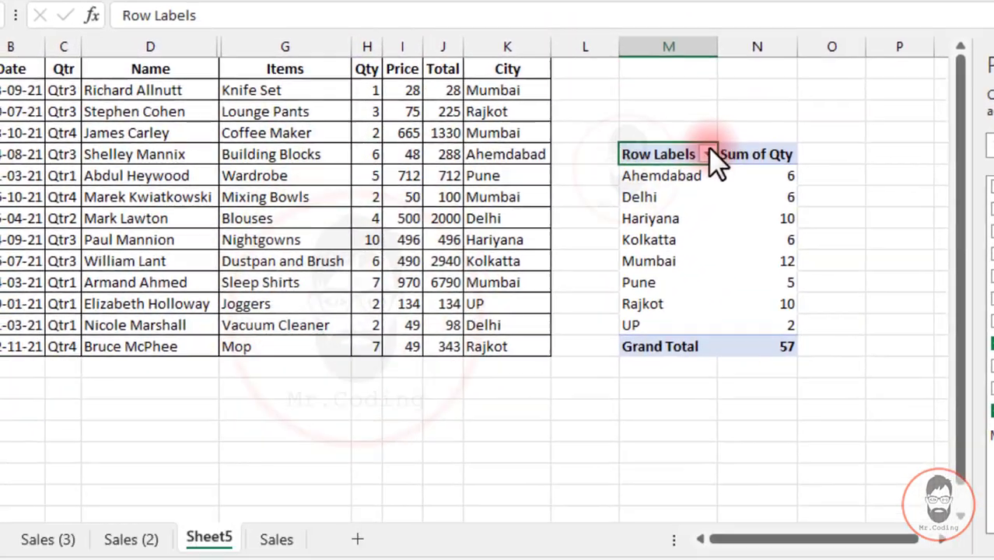
# - Check which cities the Row Labels filter lists and close it without changes
pyautogui.click(693, 291)
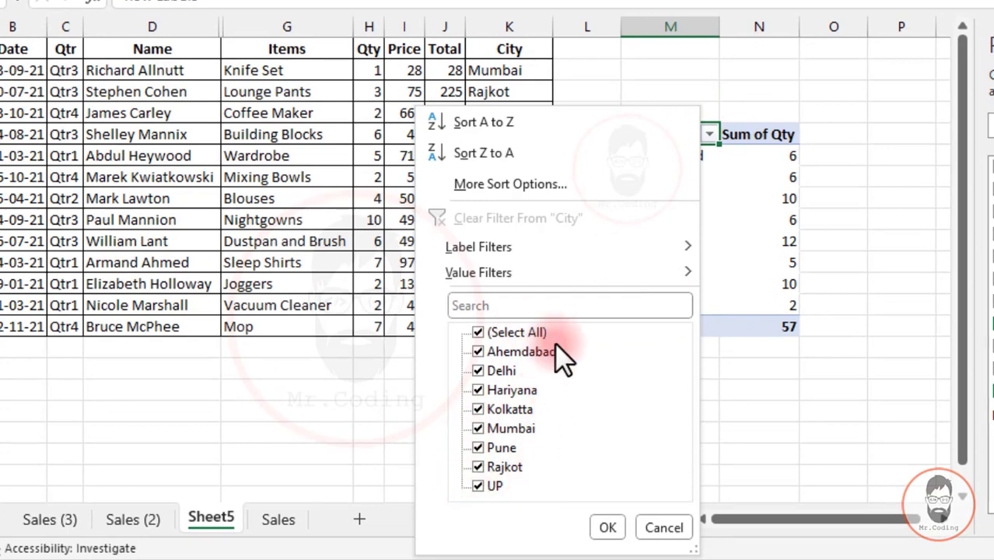
pyautogui.press('Escape')
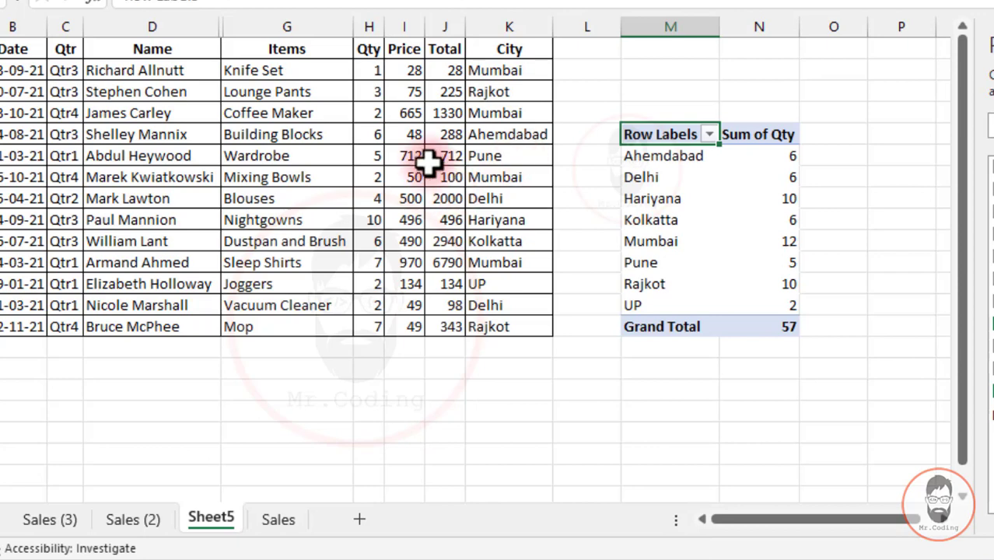
pyautogui.click(709, 133)
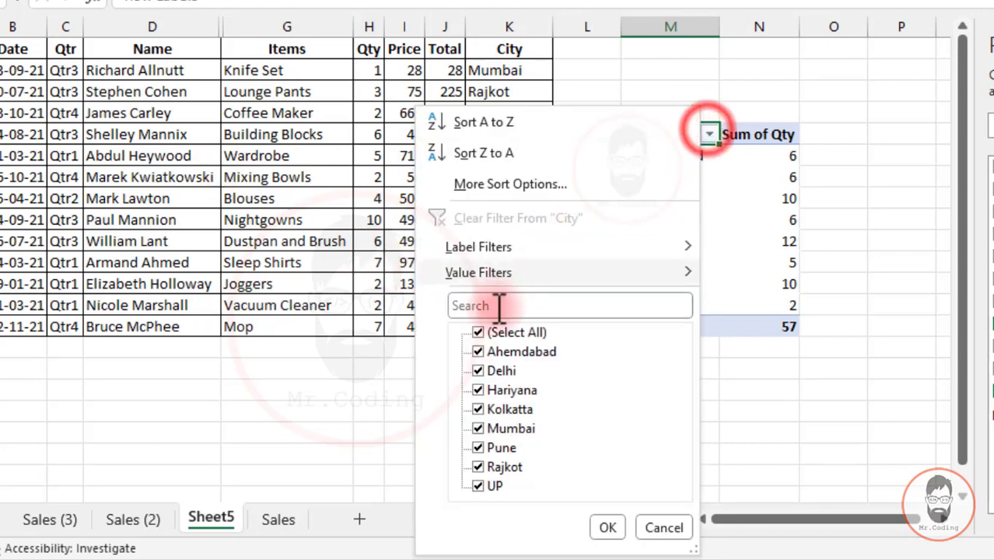
pyautogui.click(752, 154)
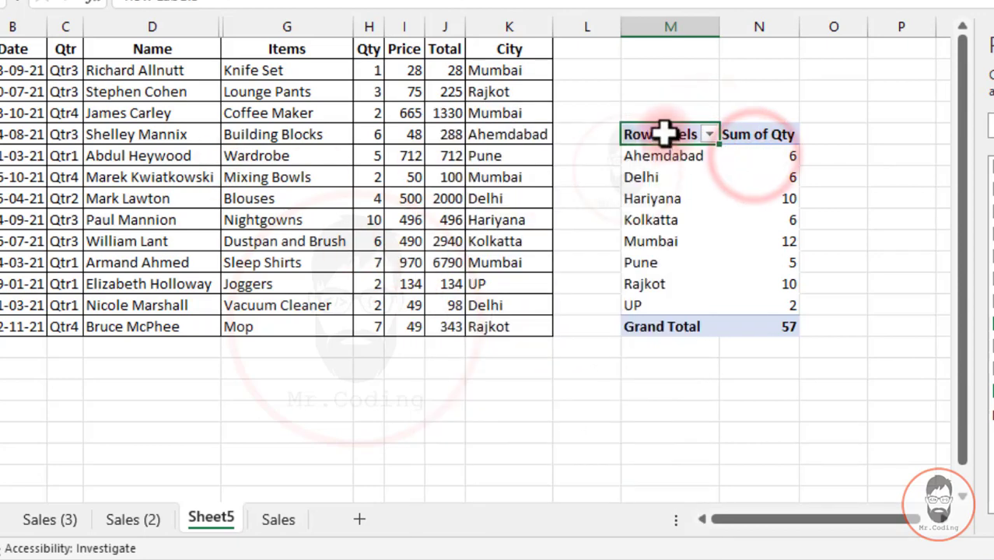
# - Review the retained-items choices with None kept selected, try to enable cell editing in the values area, and close the options dialog
pyautogui.rightClick(666, 134)
pyautogui.click(710, 284)
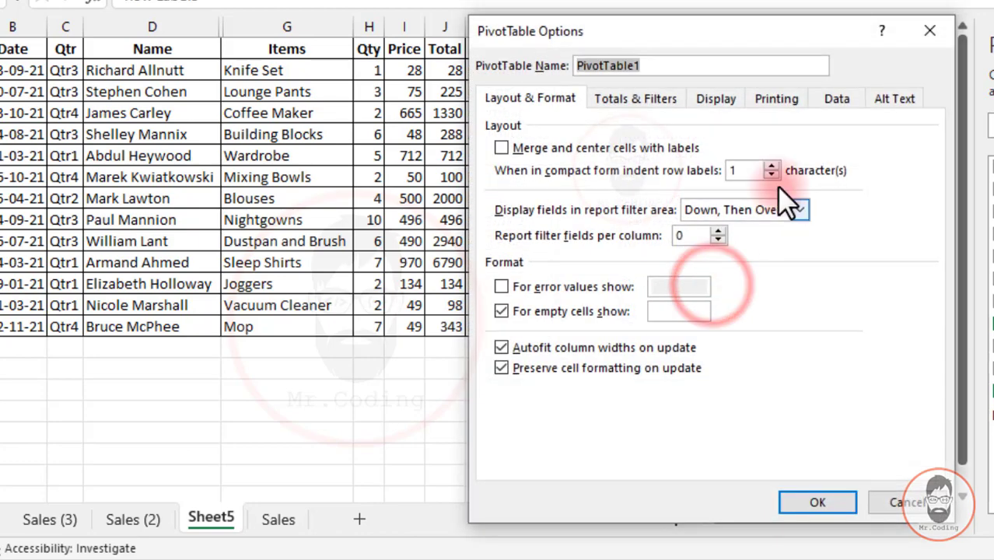
pyautogui.click(839, 99)
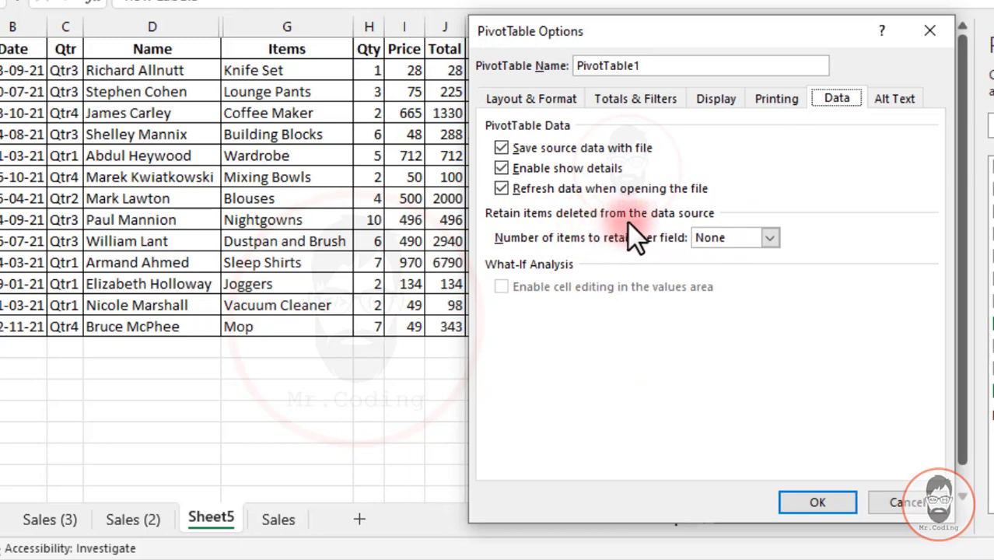
pyautogui.click(763, 238)
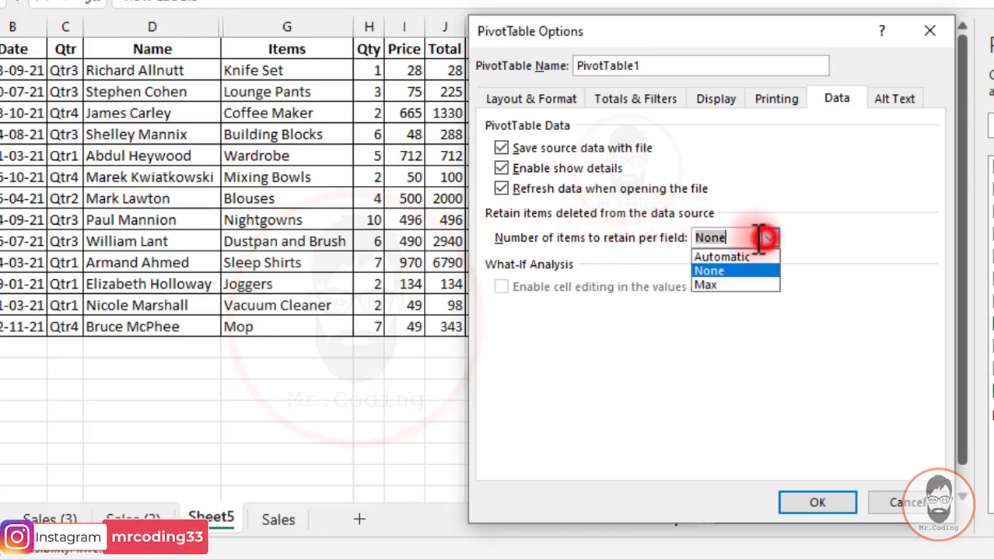
pyautogui.click(709, 271)
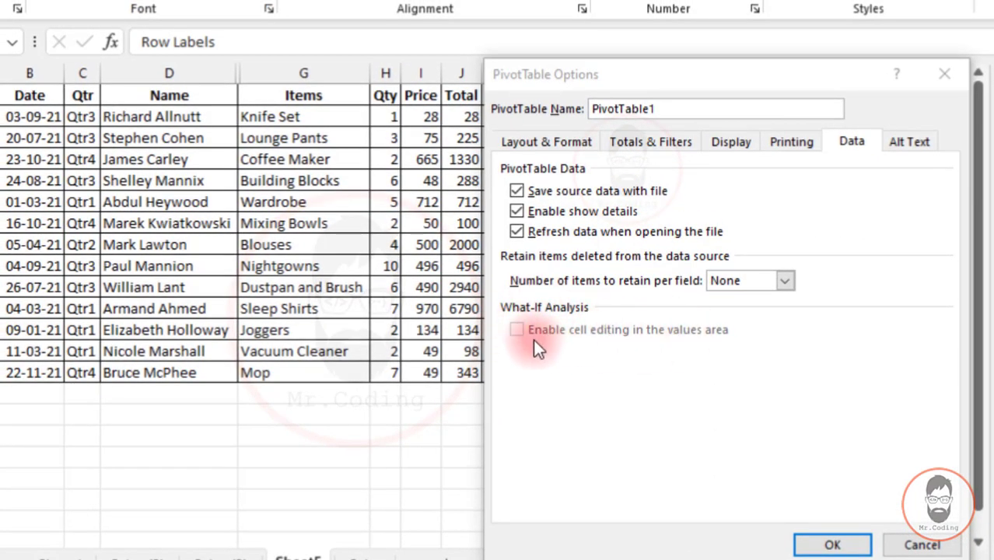
pyautogui.click(515, 329)
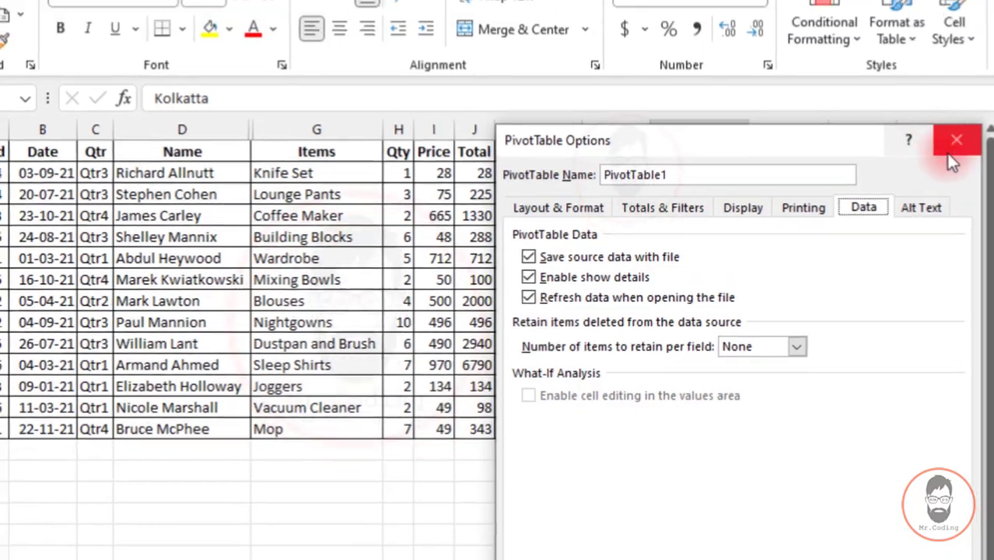
pyautogui.click(943, 83)
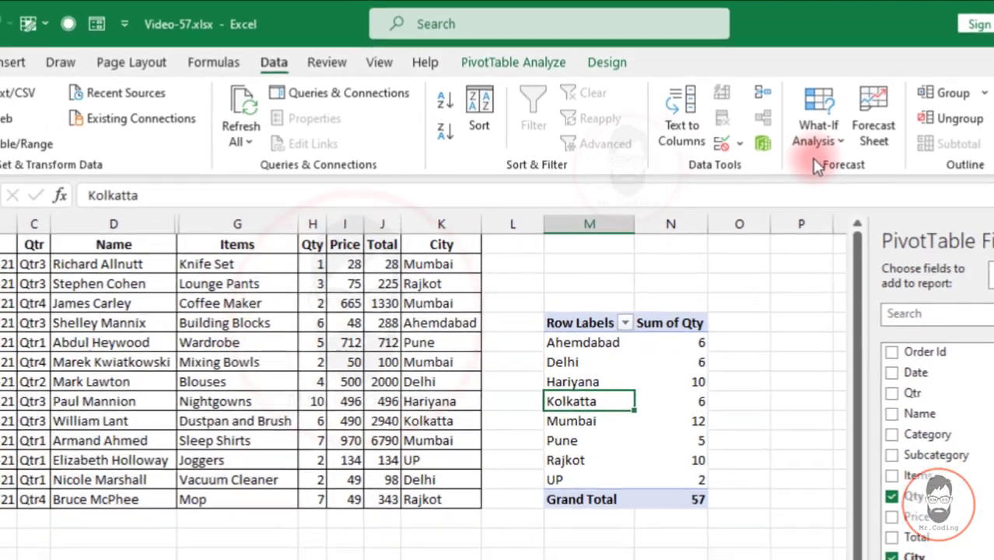
# - Reopen PivotTable Options for the city report and bring up its Alt Text settings
pyautogui.rightClick(515, 353)
pyautogui.click(677, 405)
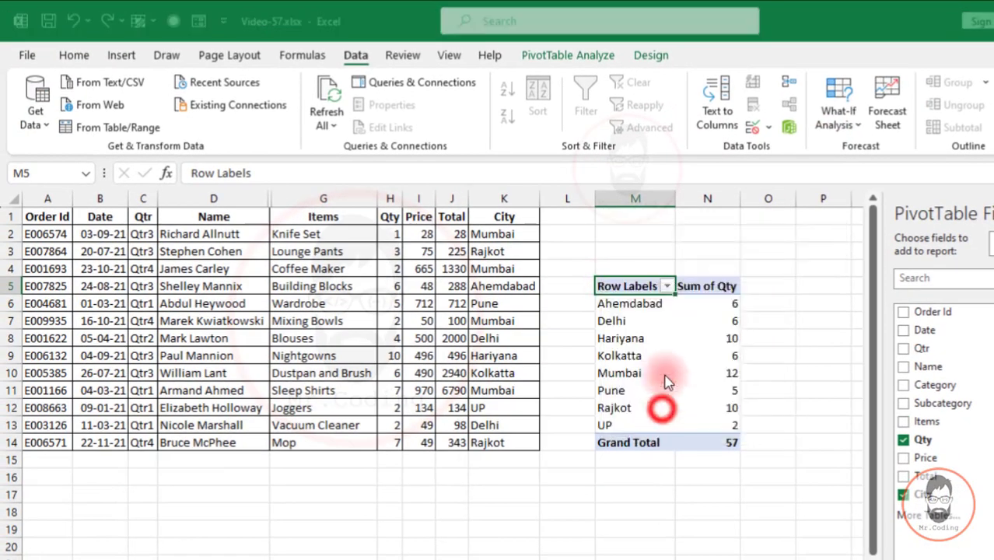
pyautogui.click(762, 257)
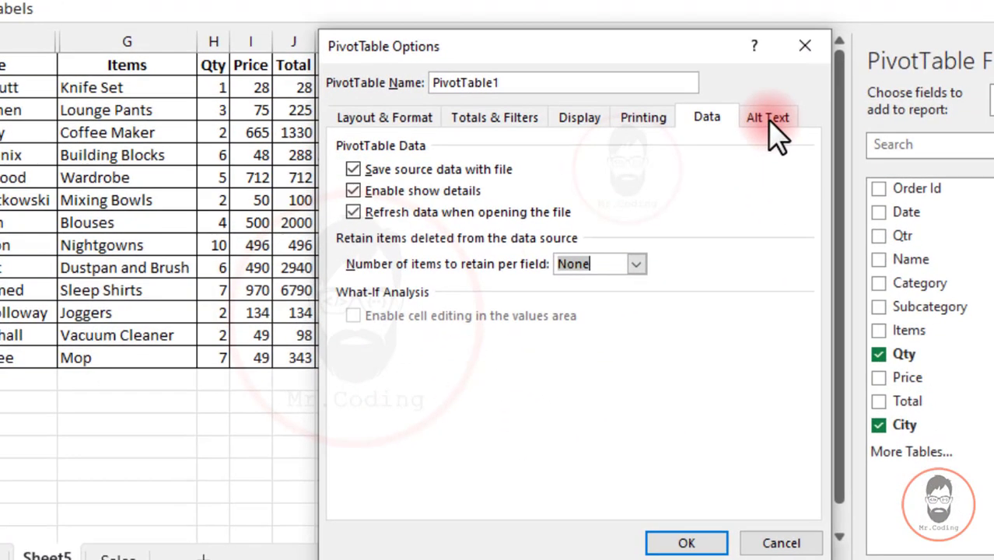
pyautogui.click(768, 120)
pyautogui.click(723, 116)
pyautogui.click(758, 118)
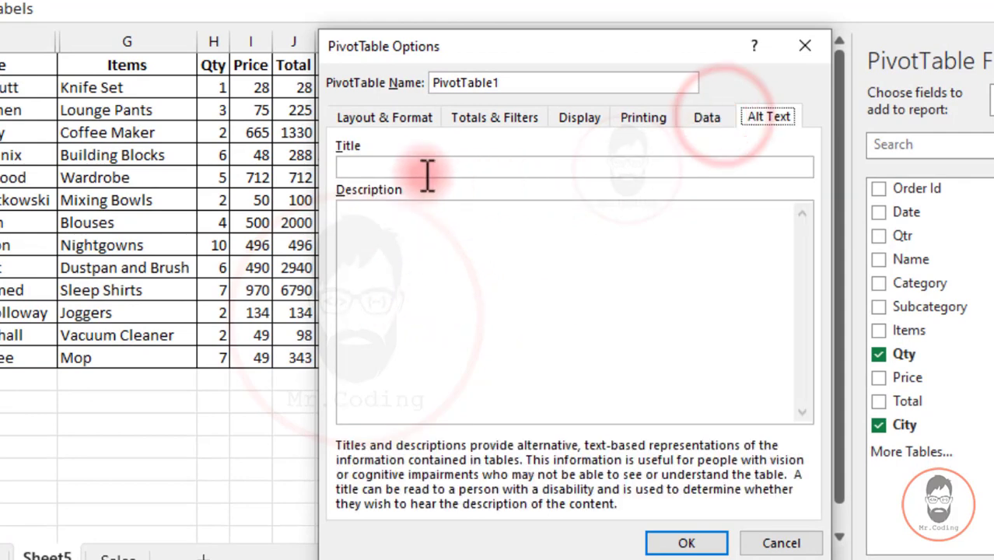
# - Examine the alt text Title and Description fields, with the dialog moved clear of the pivot report
pyautogui.click(379, 167)
pyautogui.click(381, 239)
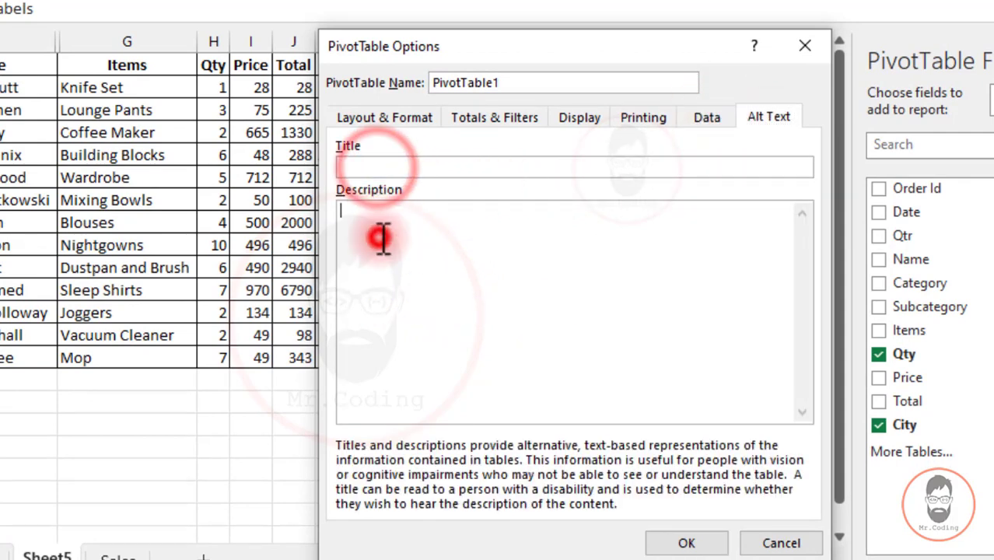
pyautogui.click(408, 168)
pyautogui.click(427, 243)
pyautogui.click(532, 45)
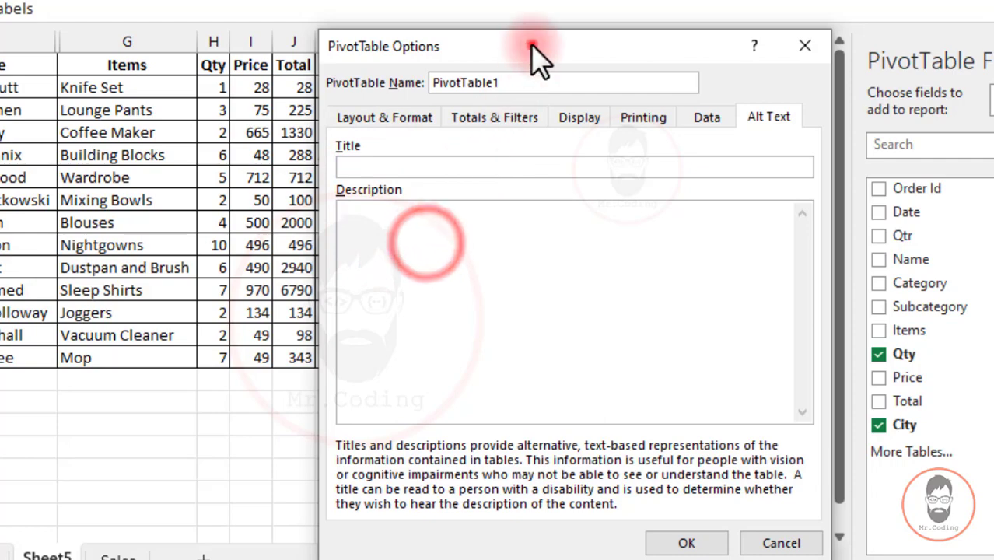
pyautogui.moveTo(532, 46); pyautogui.dragTo(184, 18)
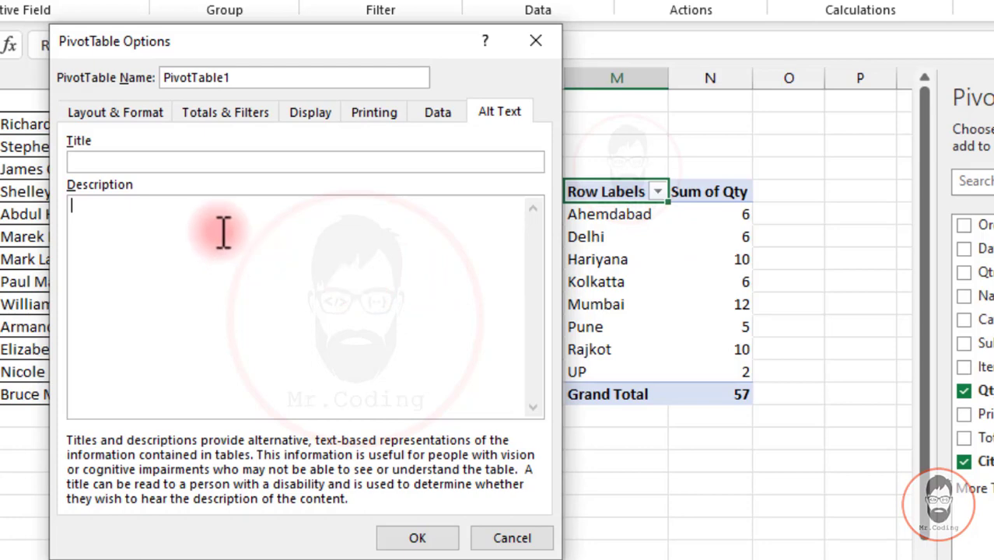
pyautogui.click(111, 161)
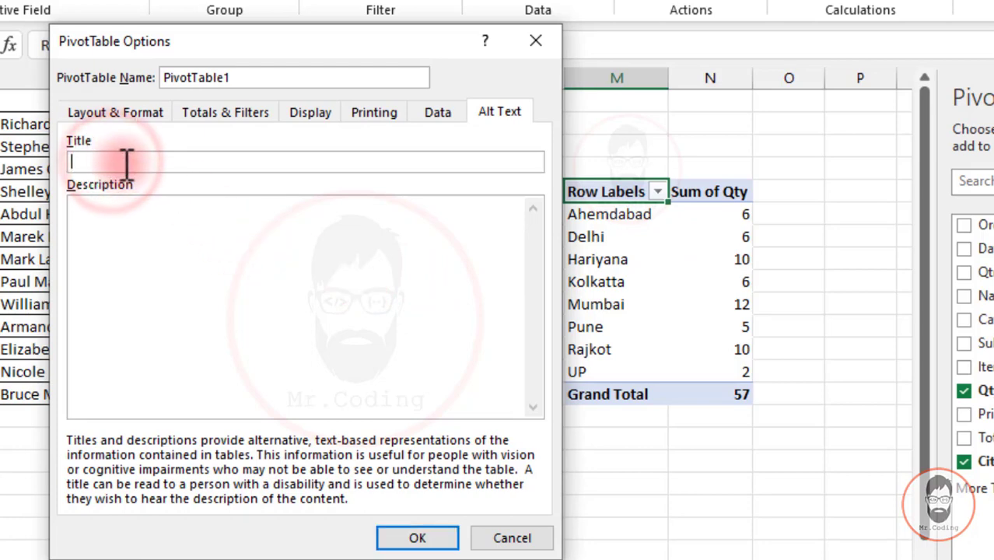
pyautogui.click(142, 240)
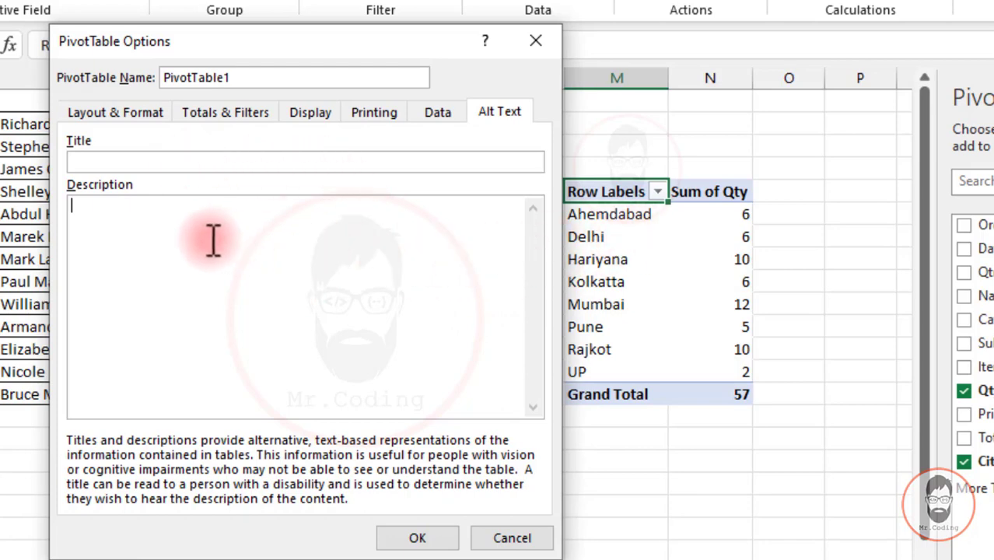
# - Look back through the Data, Printing, Display, Totals & Filters and Layout & Format settings, and close the dialog without changes
pyautogui.click(440, 115)
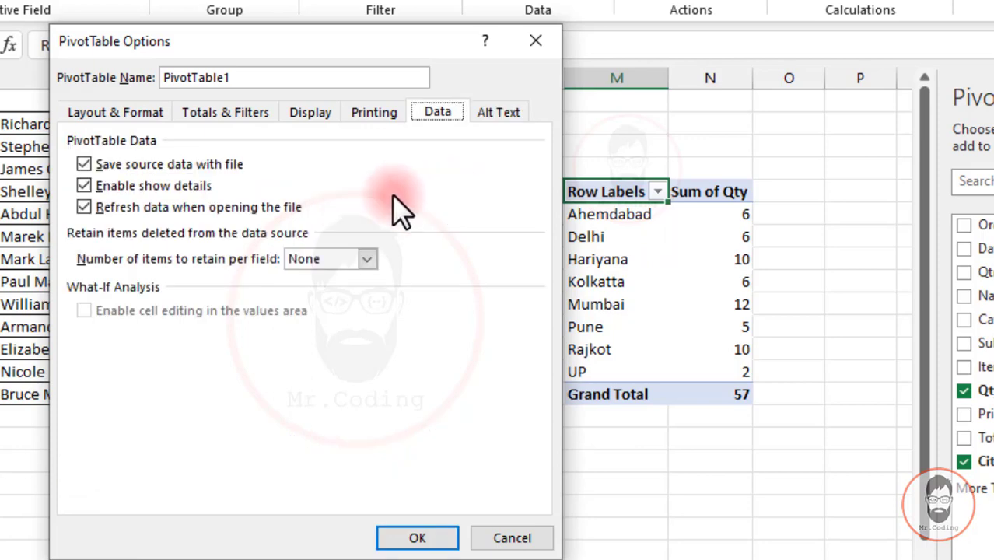
pyautogui.click(377, 117)
pyautogui.click(311, 115)
pyautogui.click(260, 113)
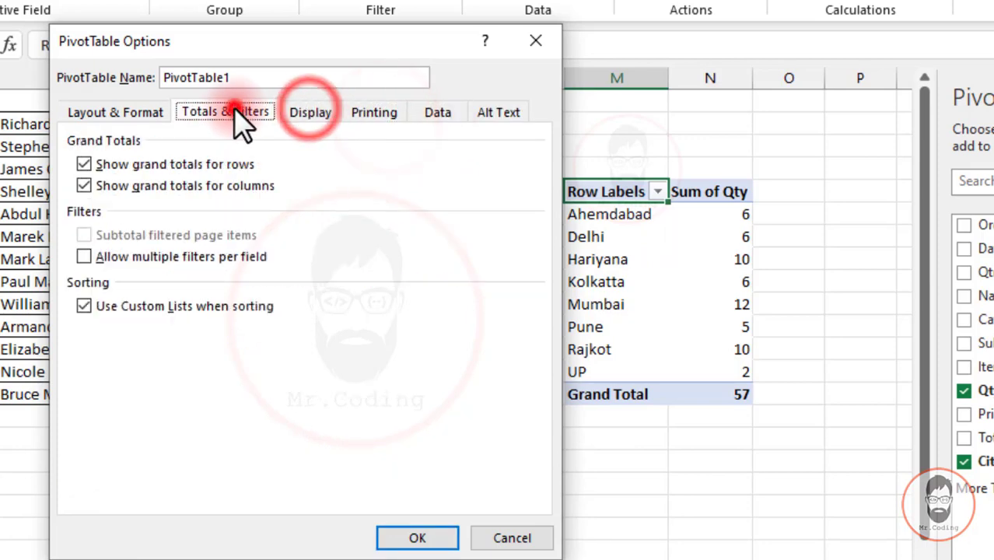
pyautogui.click(144, 111)
pyautogui.click(536, 41)
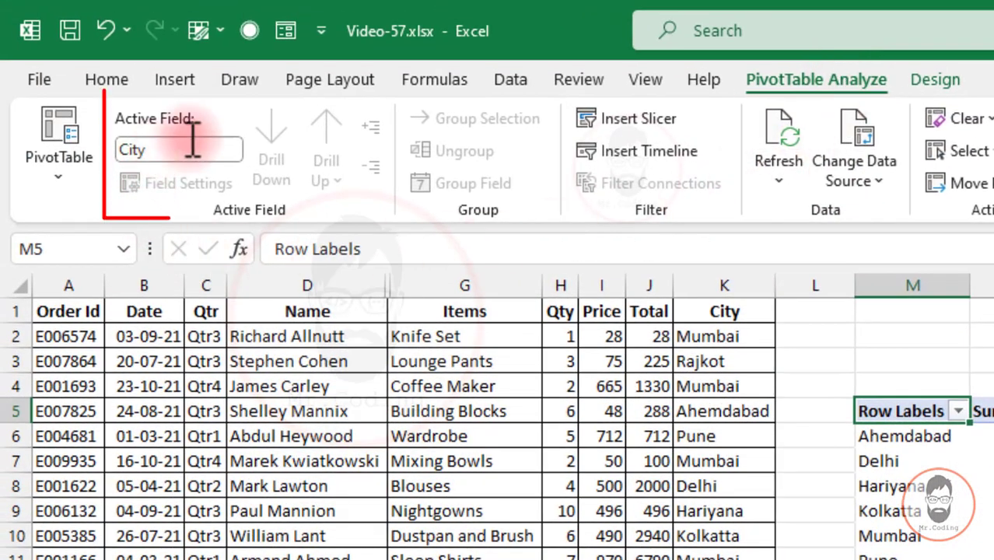
# - Select the Kolkatta row label in the pivot report to examine the Active Field commands
pyautogui.press('Down')
pyautogui.press('Down')
pyautogui.press('Down')
pyautogui.press('Down')
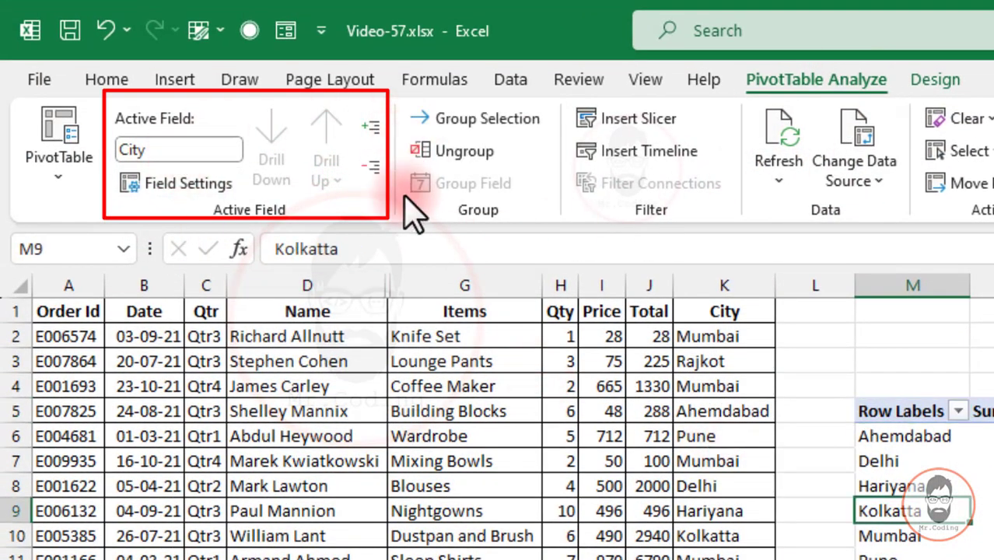